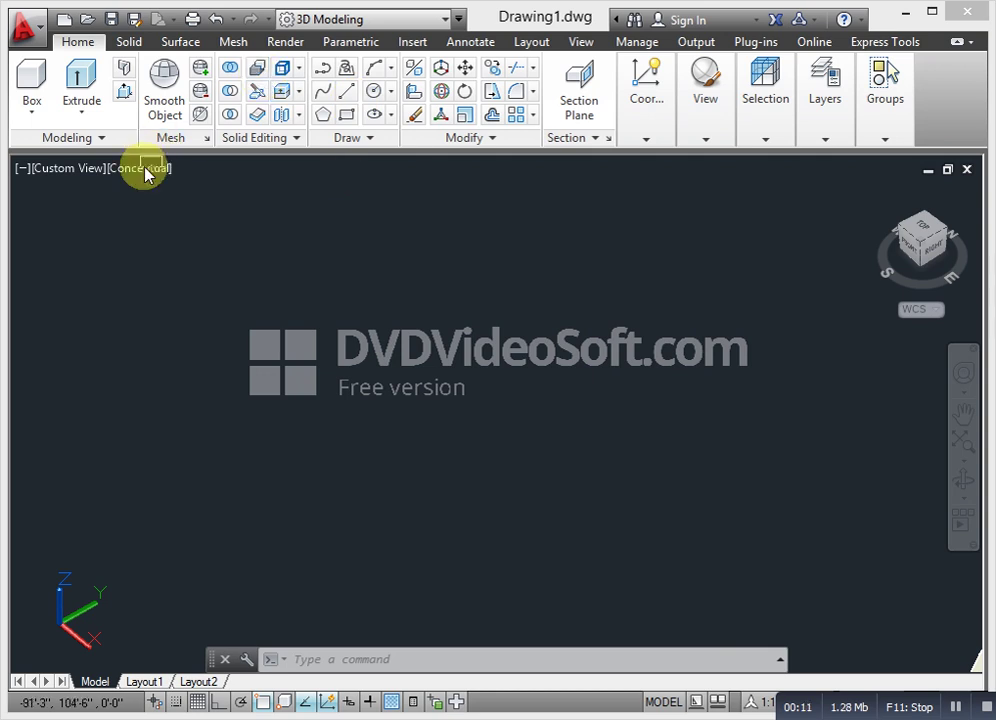
click(298, 92)
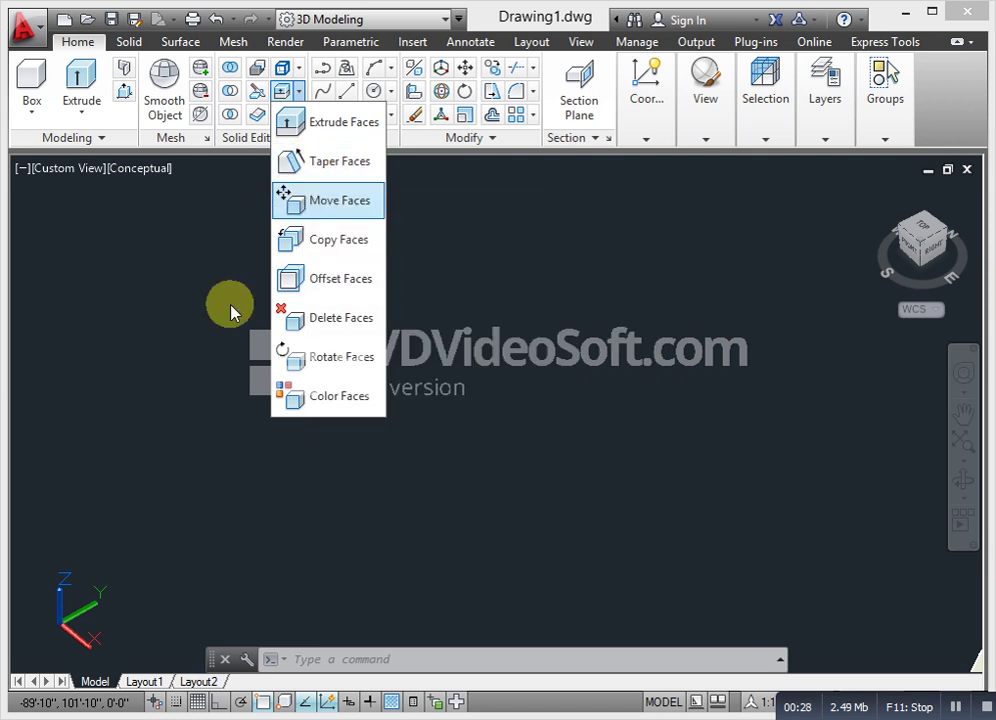
key(Escape)
- Erase the existing solids from the drawing
scroll(382, 440, down, 3)
middle_drag(360, 458, 131, 520)
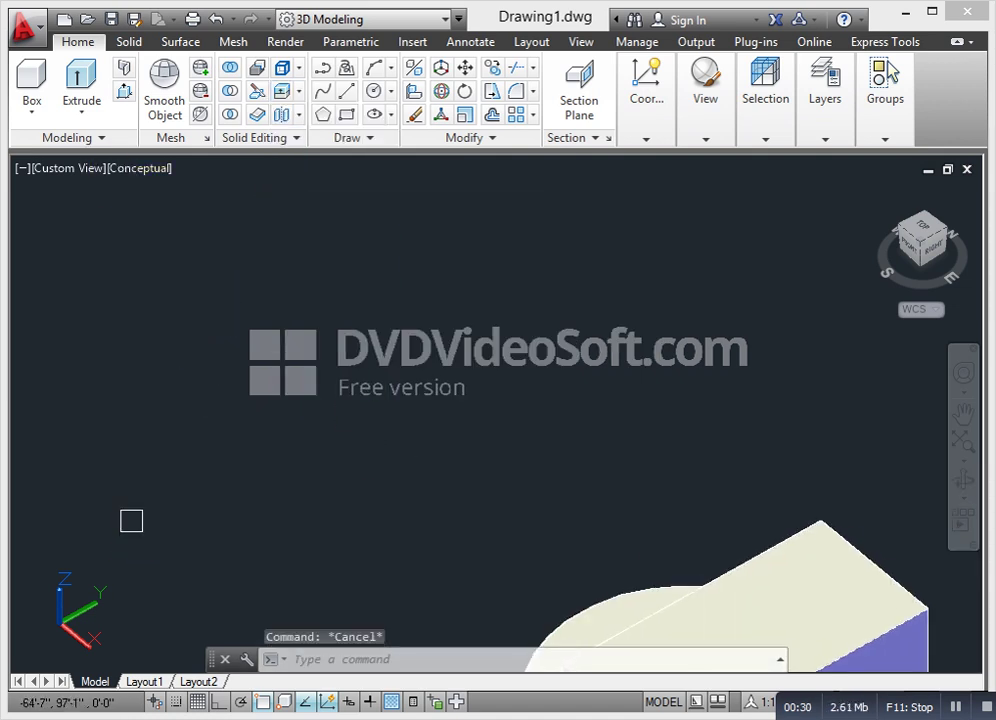
scroll(375, 415, down, 2)
middle_drag(325, 371, 255, 291)
scroll(350, 430, down, 2)
middle_drag(343, 428, 248, 462)
scroll(329, 395, down, 2)
click(456, 556)
click(278, 338)
key(Delete)
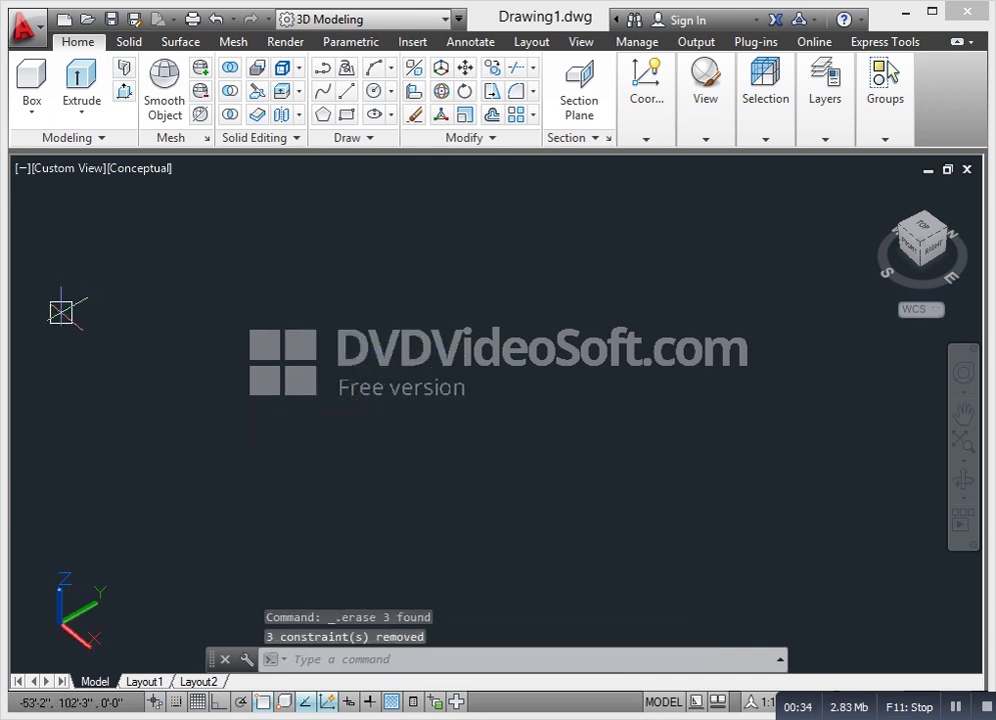
- Draw a solid box with a freehand rectangular base and a height of about 122 feet
click(32, 120)
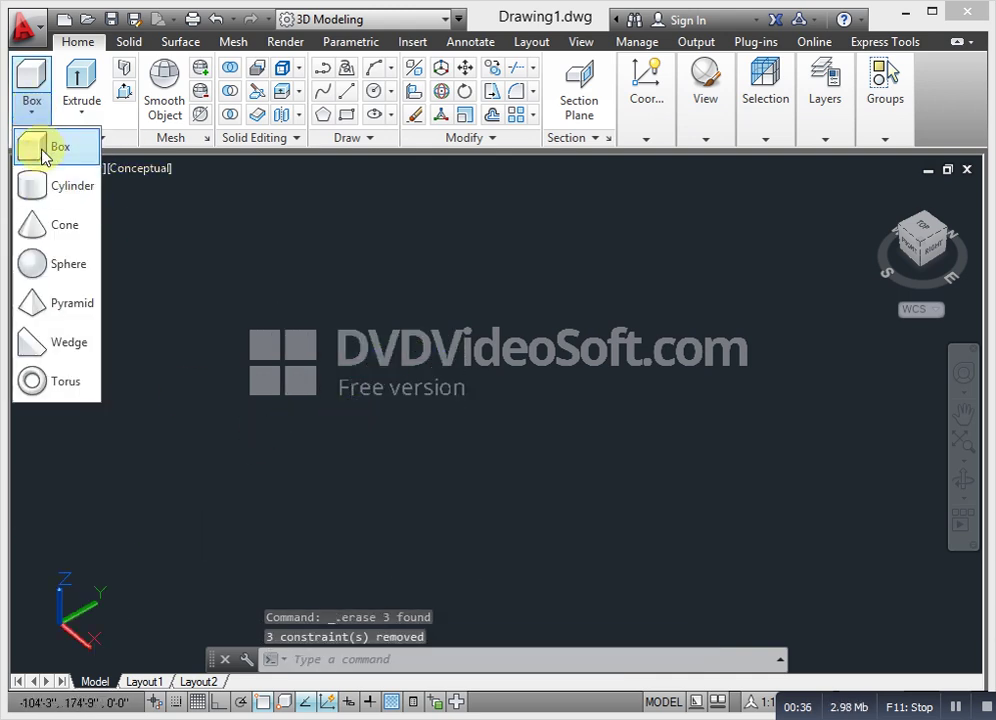
click(44, 154)
click(358, 449)
click(800, 362)
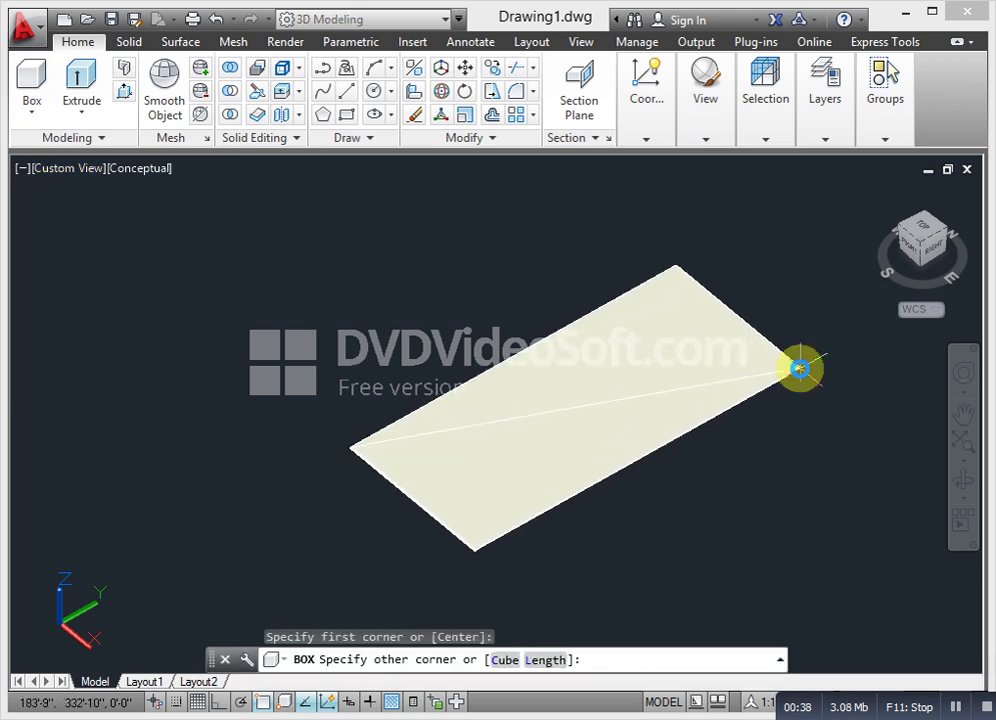
click(591, 287)
click(589, 222)
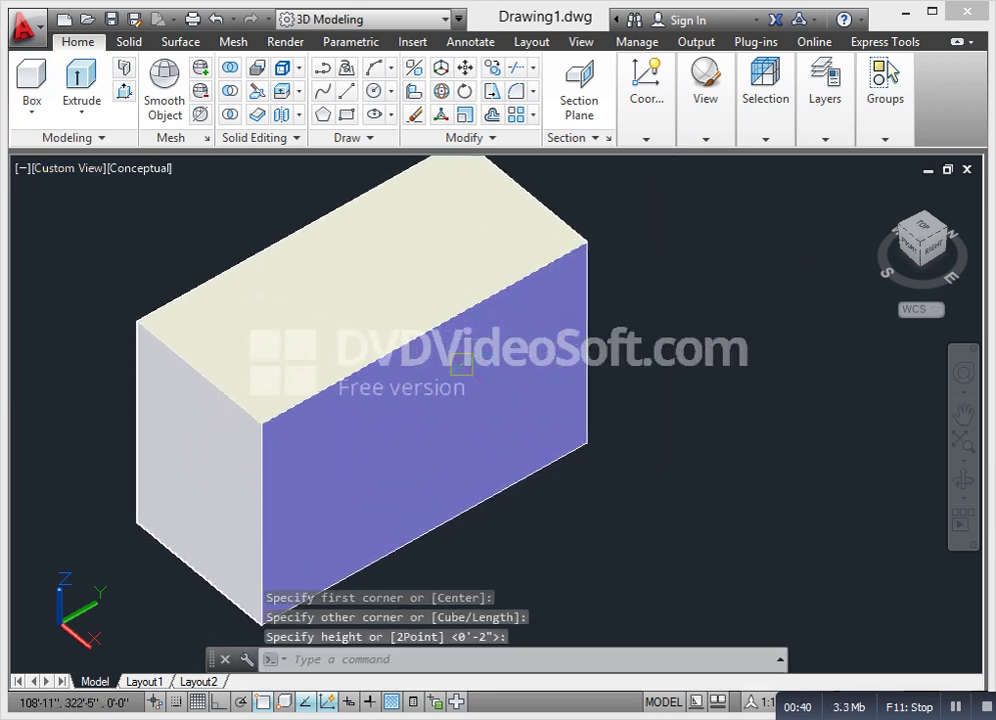
- Check the drawing units settings and close them without changes
scroll(407, 407, down, 5)
shift+middle_drag(407, 407, 331, 403)
scroll(411, 329, up, 2)
key(Escape)
text(un)
key(Return)
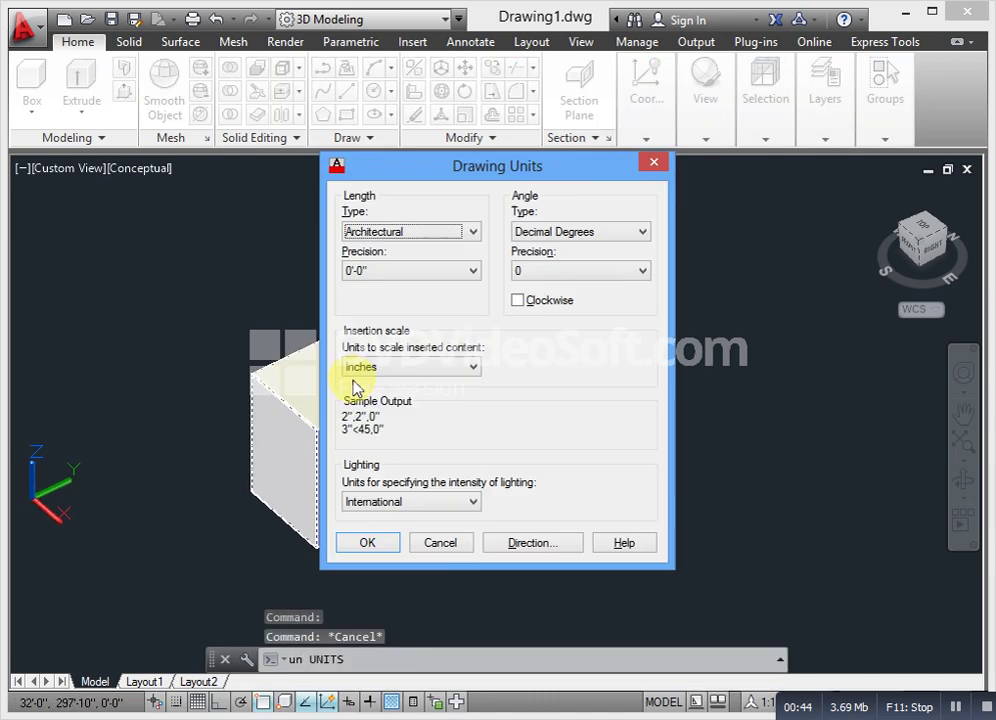
key(Escape)
- Measure the box's front vertical edge from its upper corner to its lower corner
scroll(356, 378, up, 4)
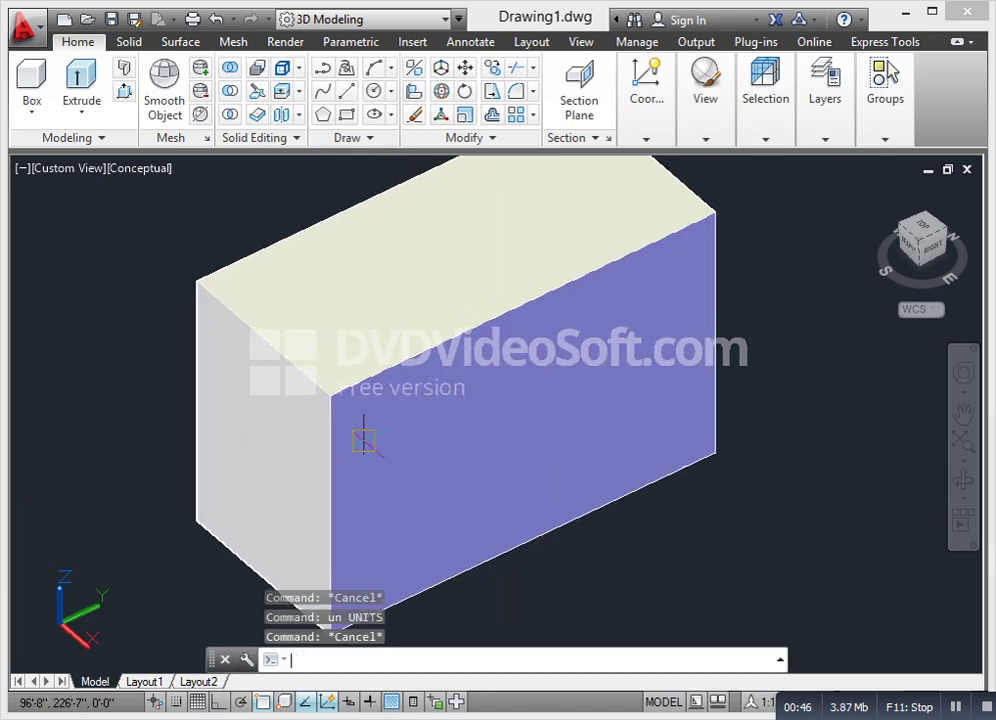
text(D)
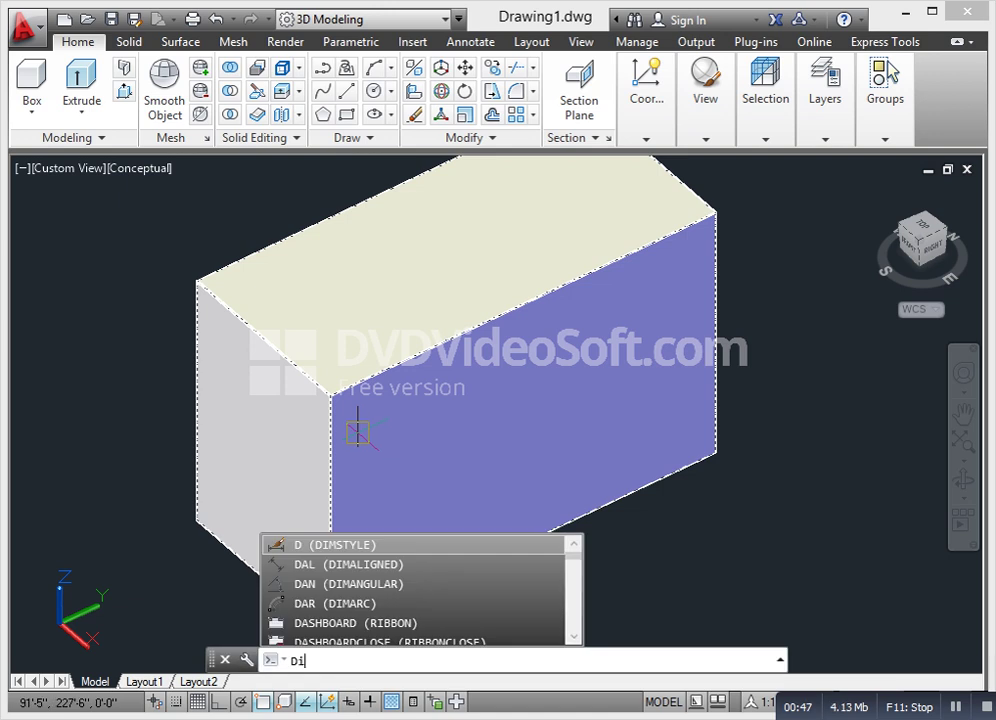
text(i)
key(Return)
click(330, 396)
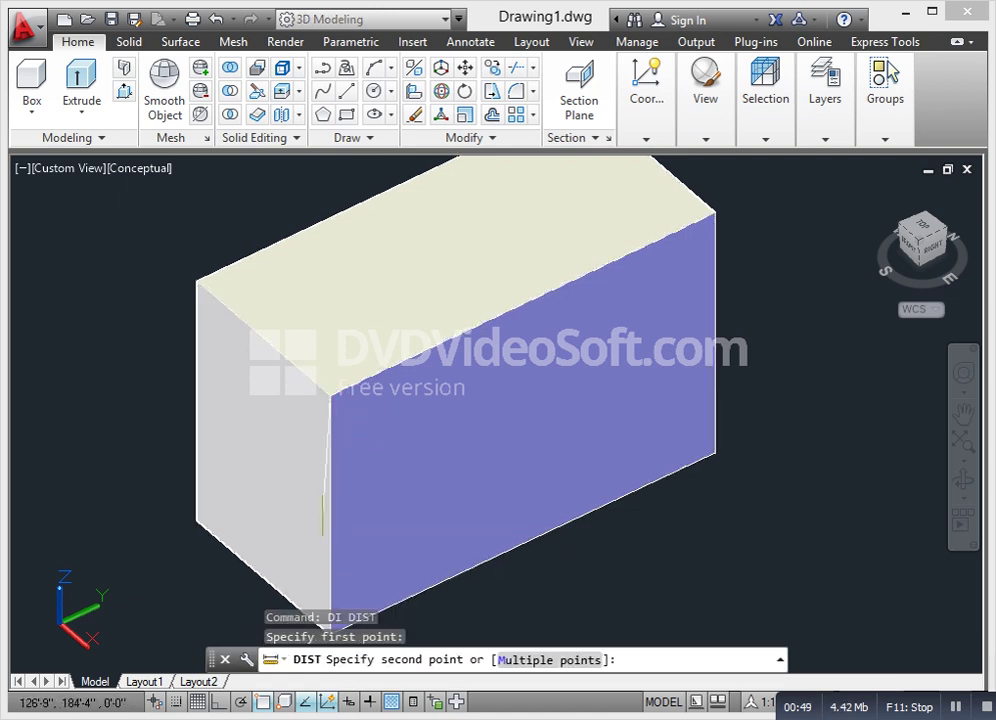
middle_drag(330, 578, 340, 438)
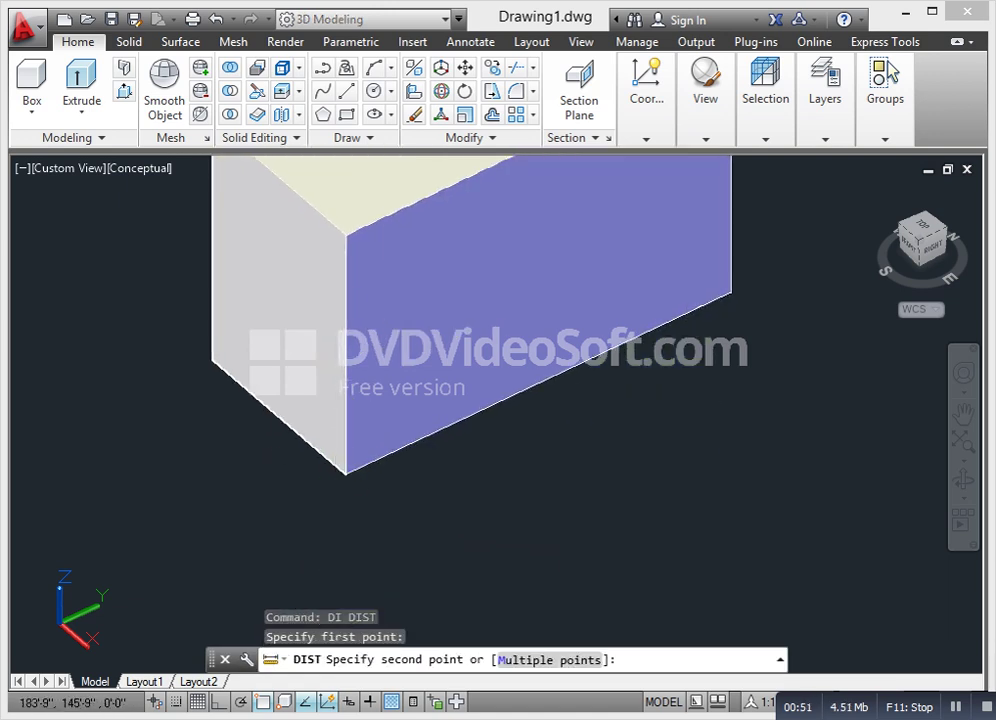
click(347, 474)
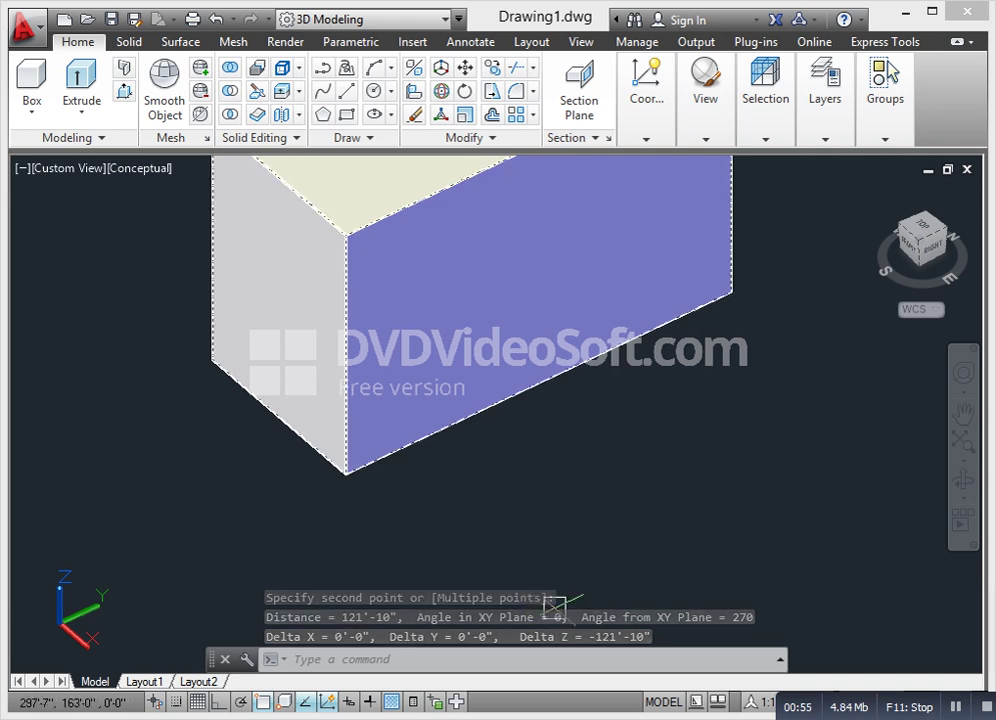
- Measure the same front vertical edge again, this time from the lower corner up to the upper corner
middle_drag(433, 465, 425, 498)
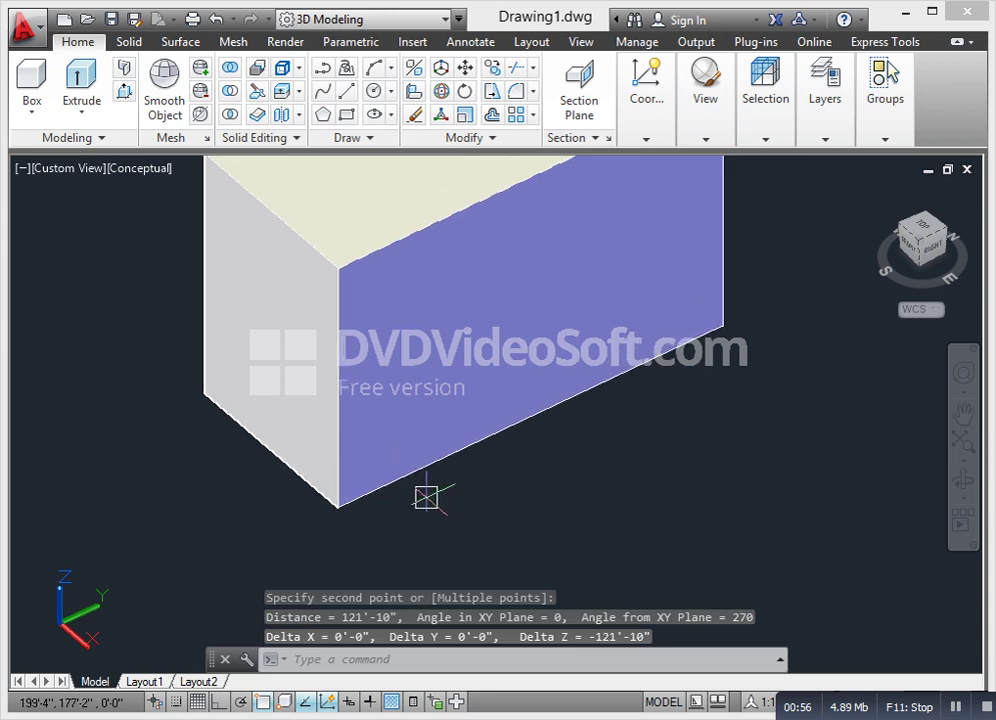
key(Escape)
key(Escape)
text(di)
key(Return)
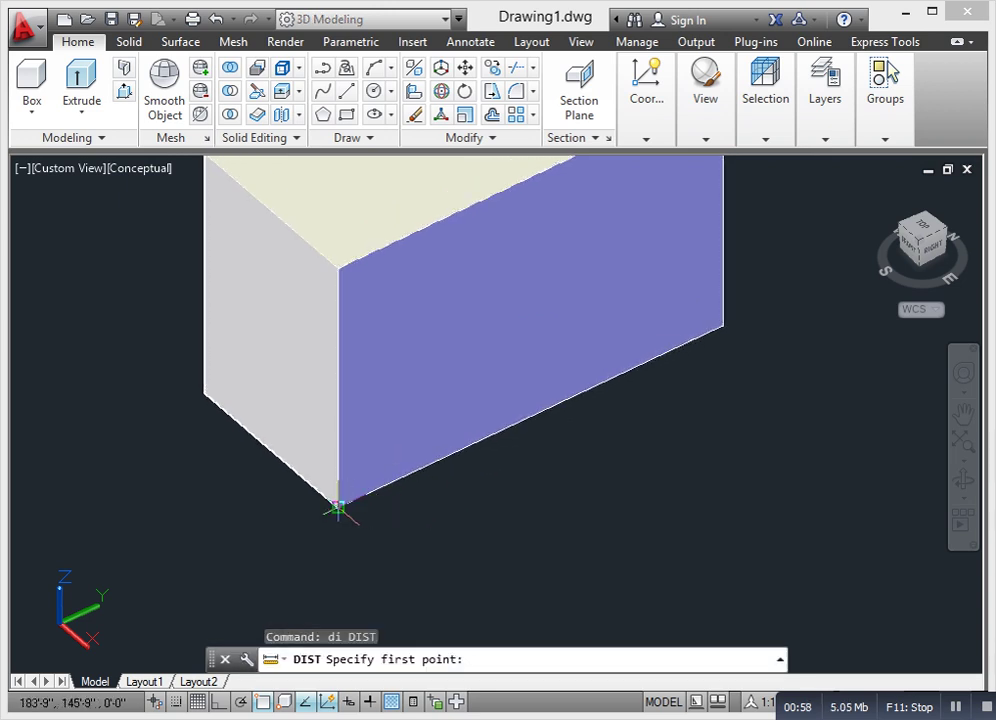
click(338, 508)
click(342, 268)
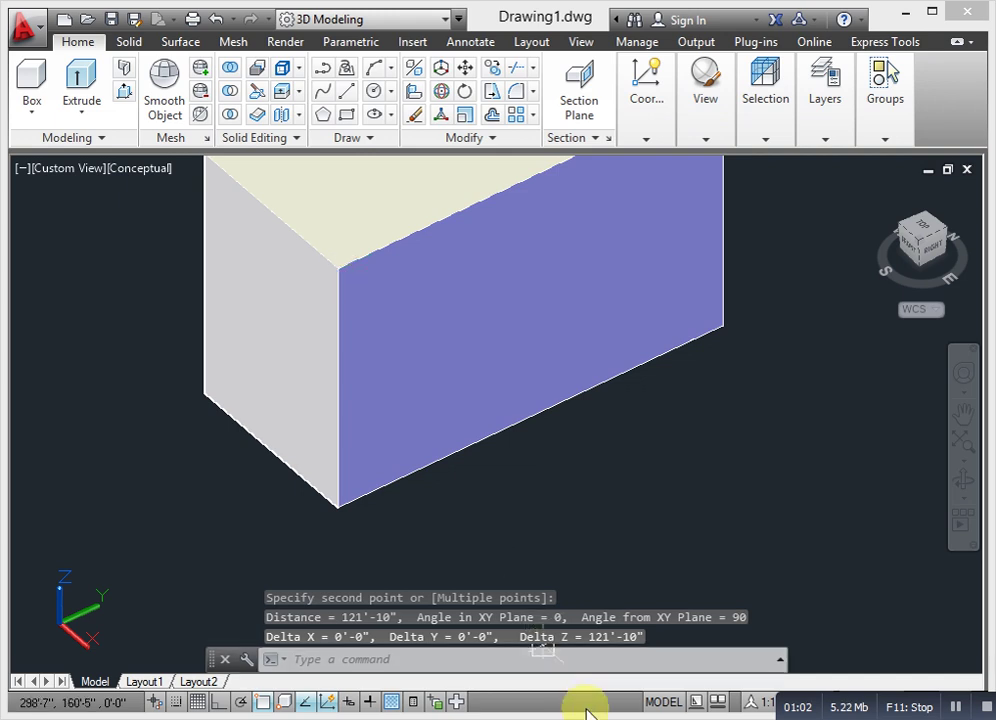
scroll(442, 448, down, 2)
key(Escape)
- Measure the short near edge of the box's top face from corner to corner
scroll(338, 427, up, 3)
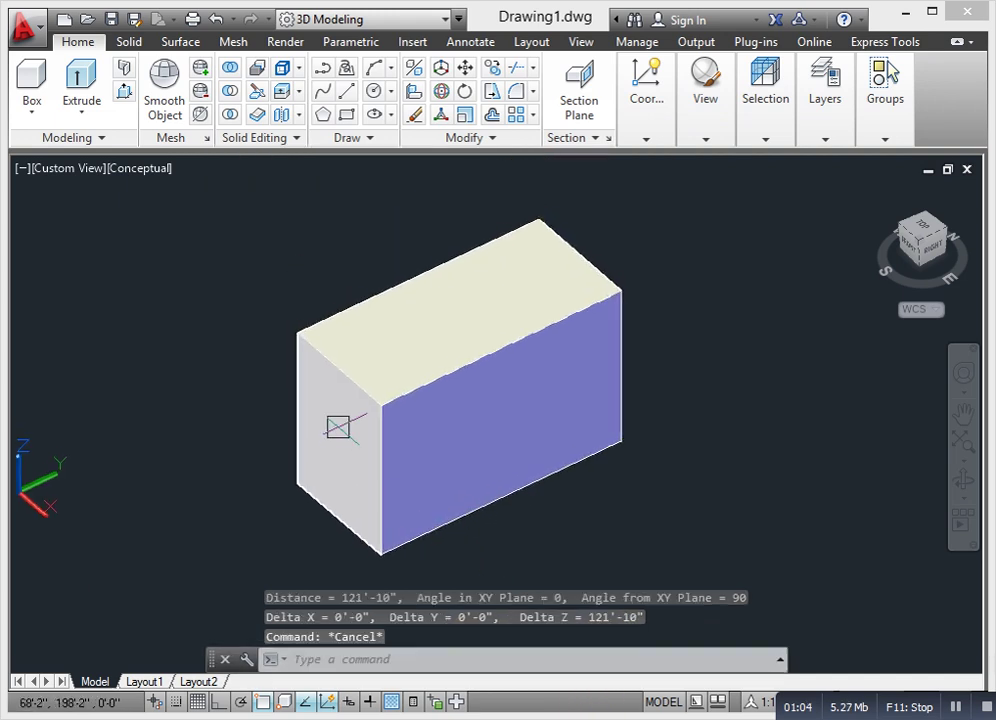
key(Return)
click(285, 297)
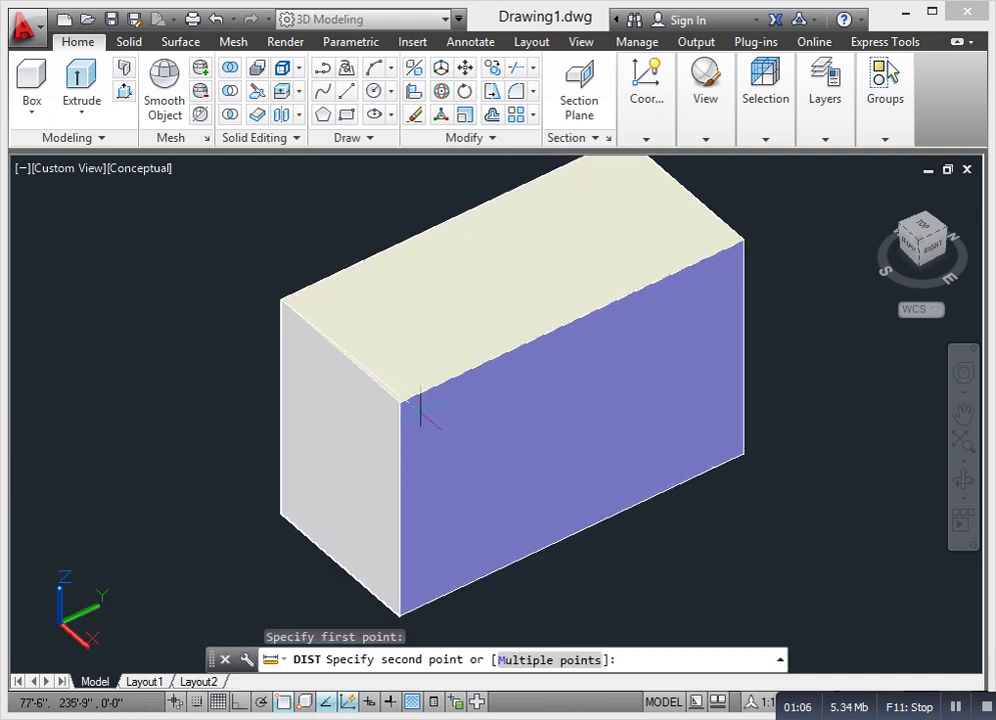
click(398, 402)
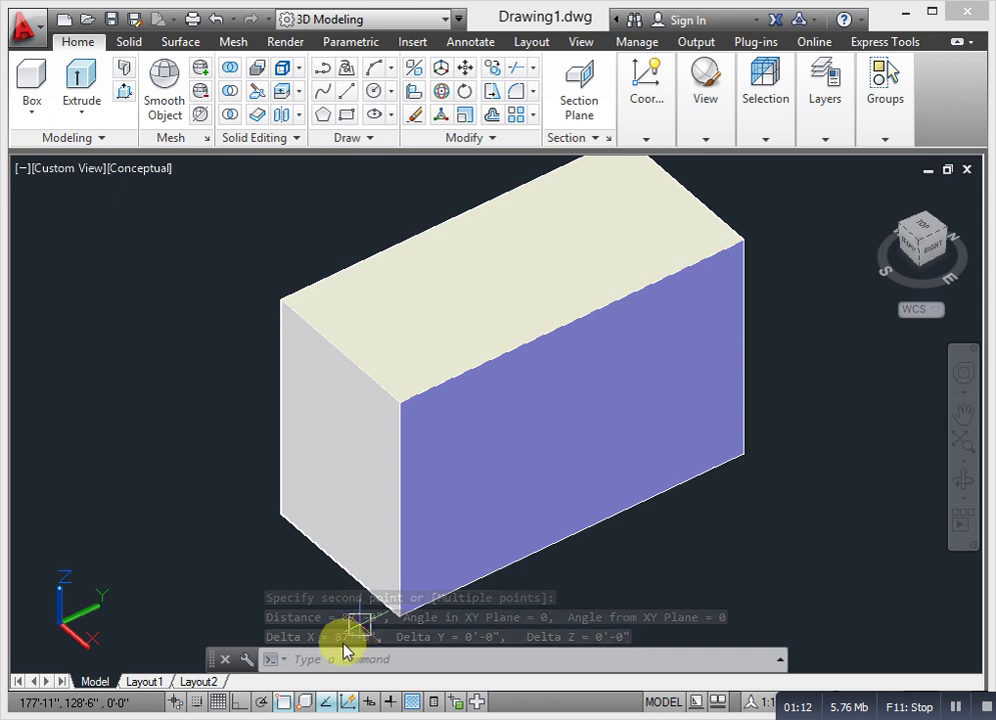
- Select only the box's top face and move it down along the Z axis by about half the box's height
scroll(305, 412, down, 2)
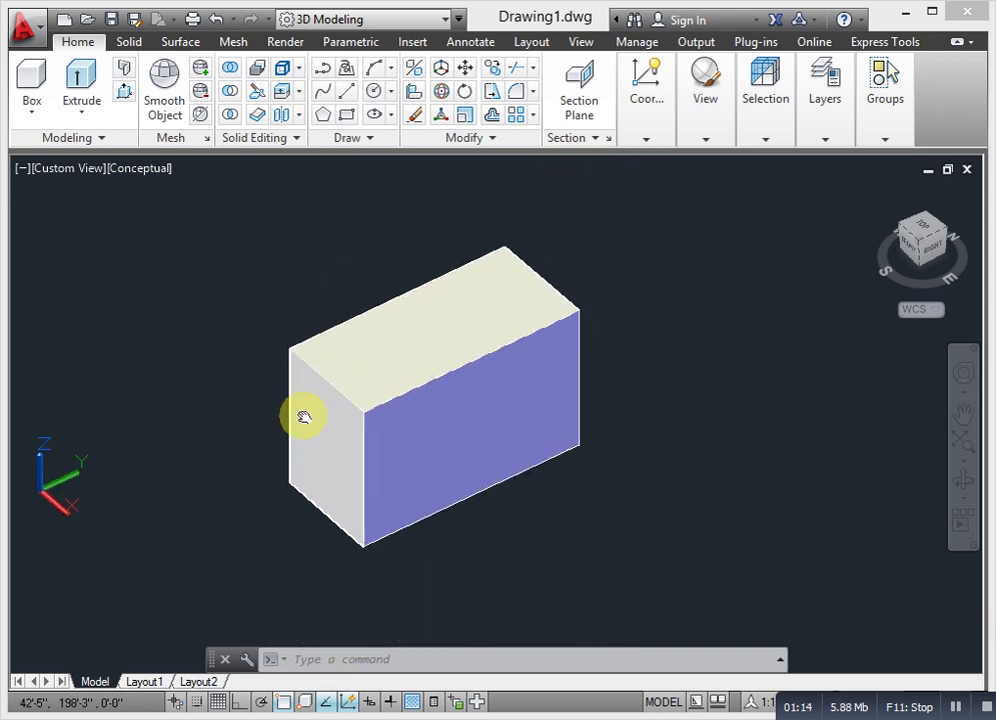
scroll(305, 412, up, 2)
scroll(330, 395, down, 2)
scroll(349, 400, up, 2)
click(373, 369)
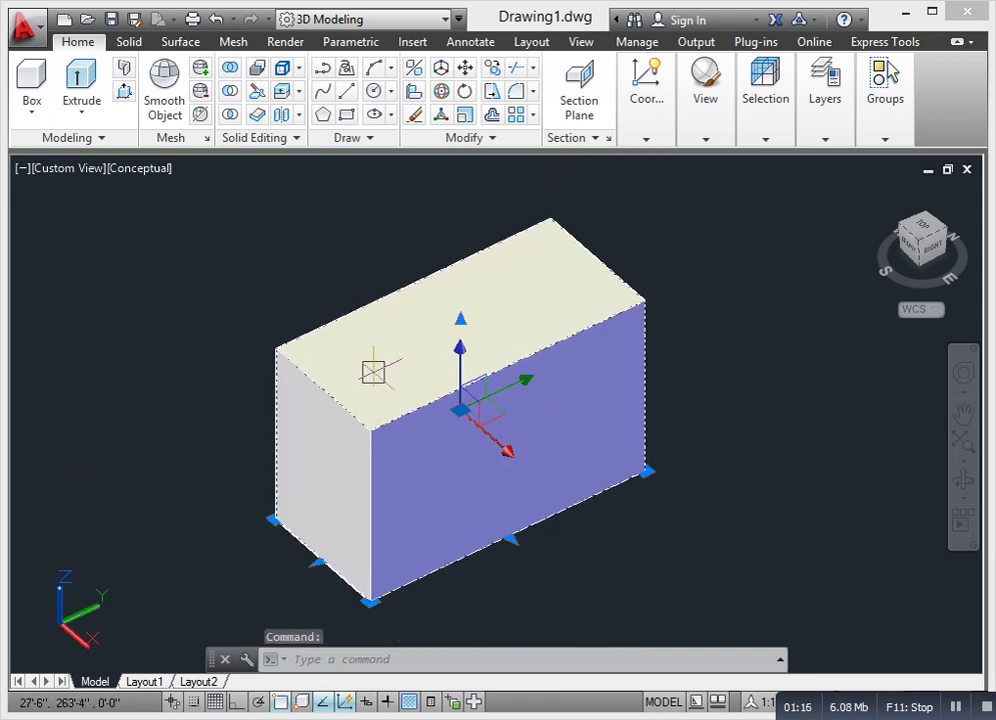
ctrl+click(373, 369)
click(458, 323)
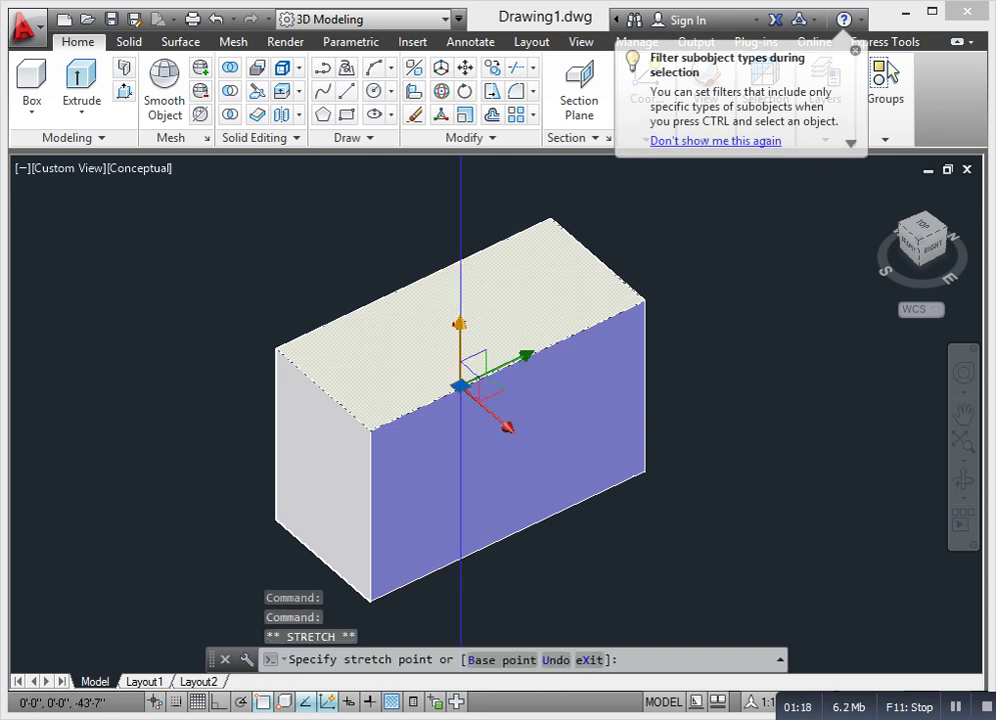
click(459, 414)
key(Escape)
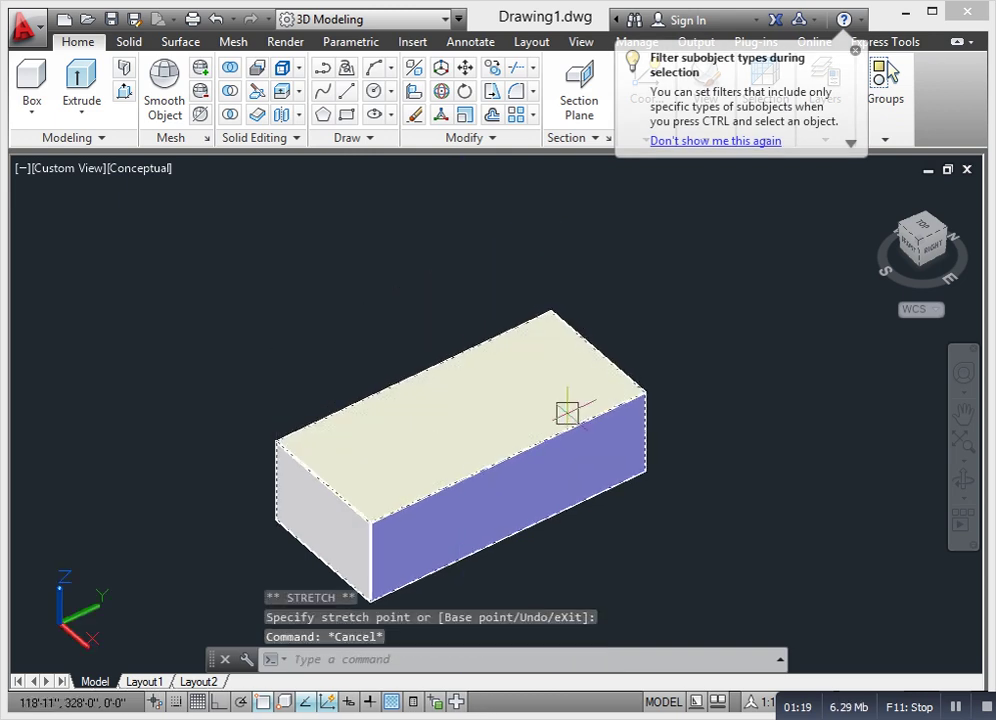
- Dismiss the subobject filter tip and undo the lowering of the top face
click(855, 52)
middle_drag(574, 334, 518, 418)
text(u)
key(Return)
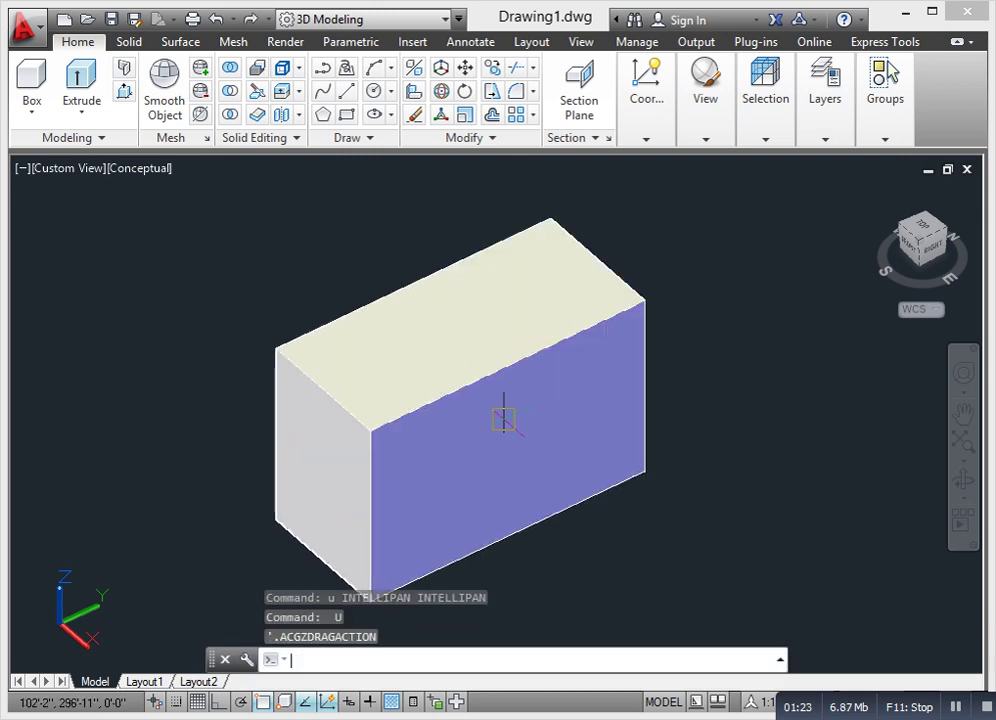
- Taper the box's top face by 25 degrees, with Ortho on and the axis running from the far short edge's midpoint to the near one's
click(298, 70)
click(297, 92)
click(297, 92)
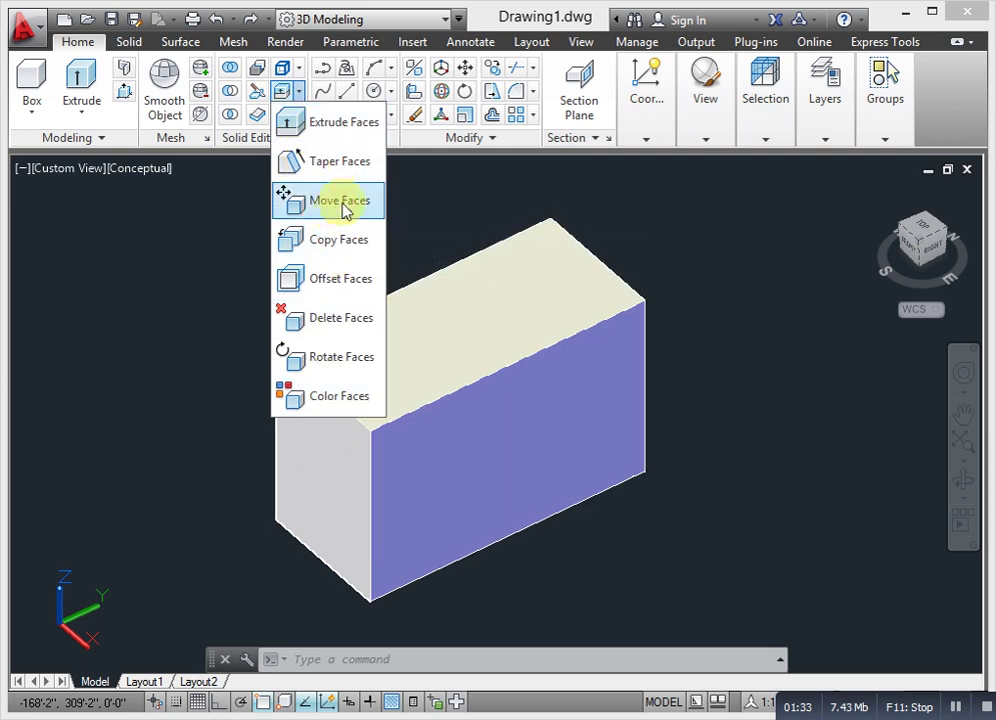
click(340, 161)
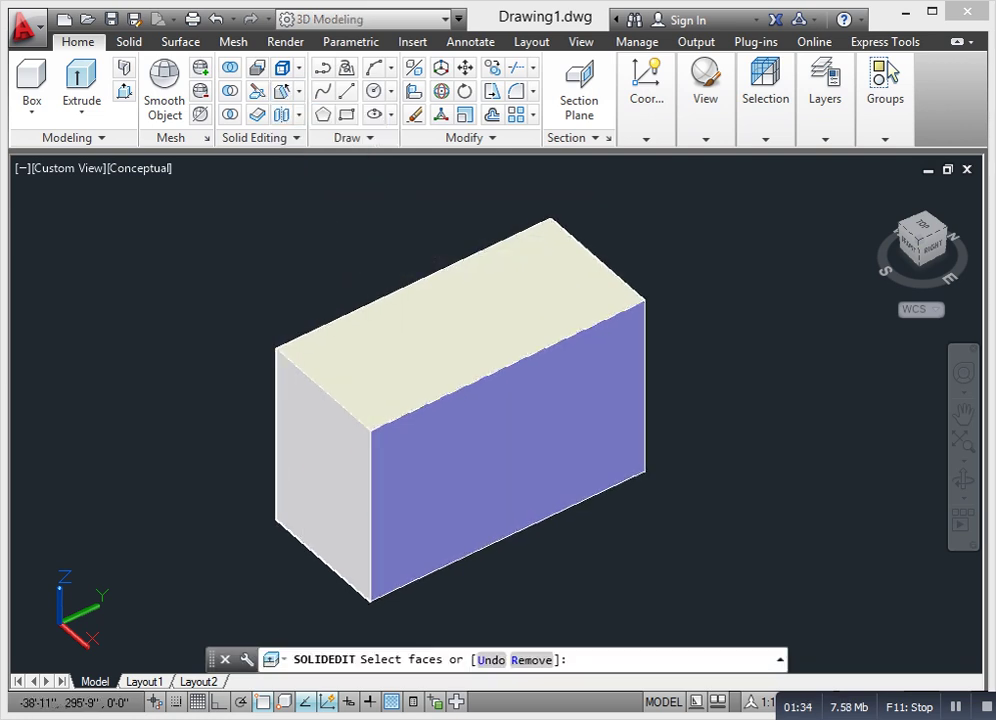
scroll(465, 362, up, 2)
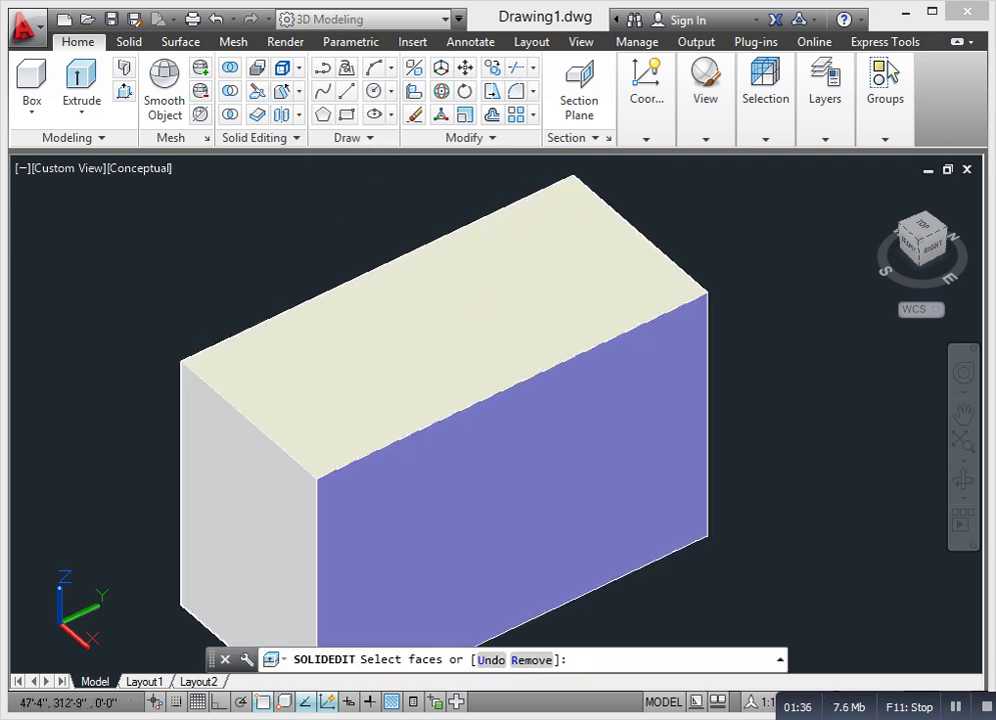
click(438, 347)
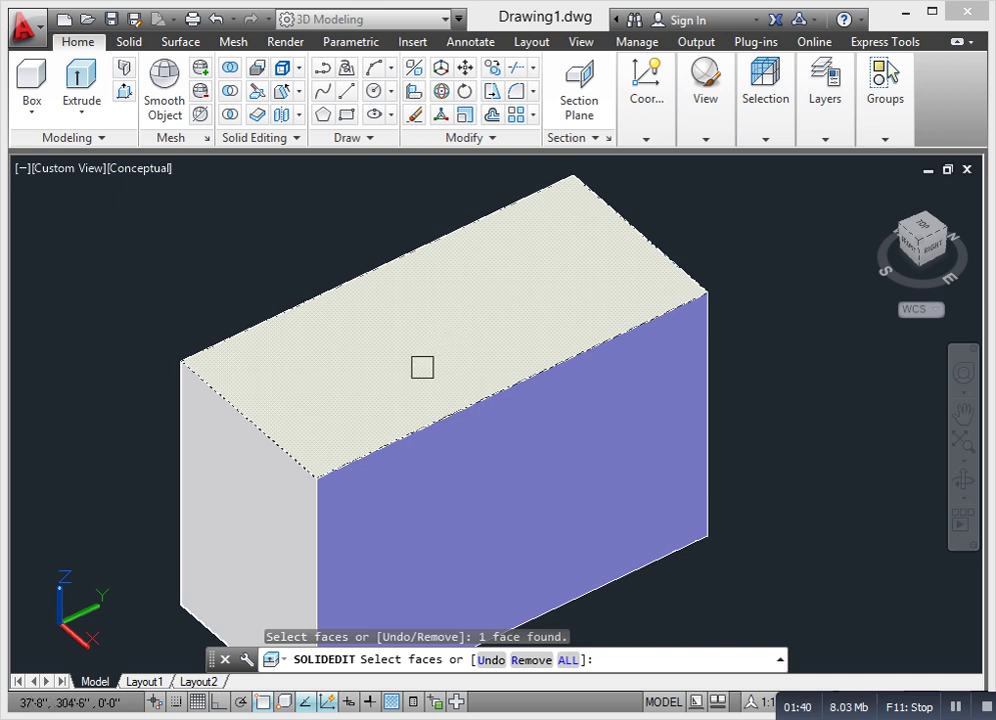
key(Return)
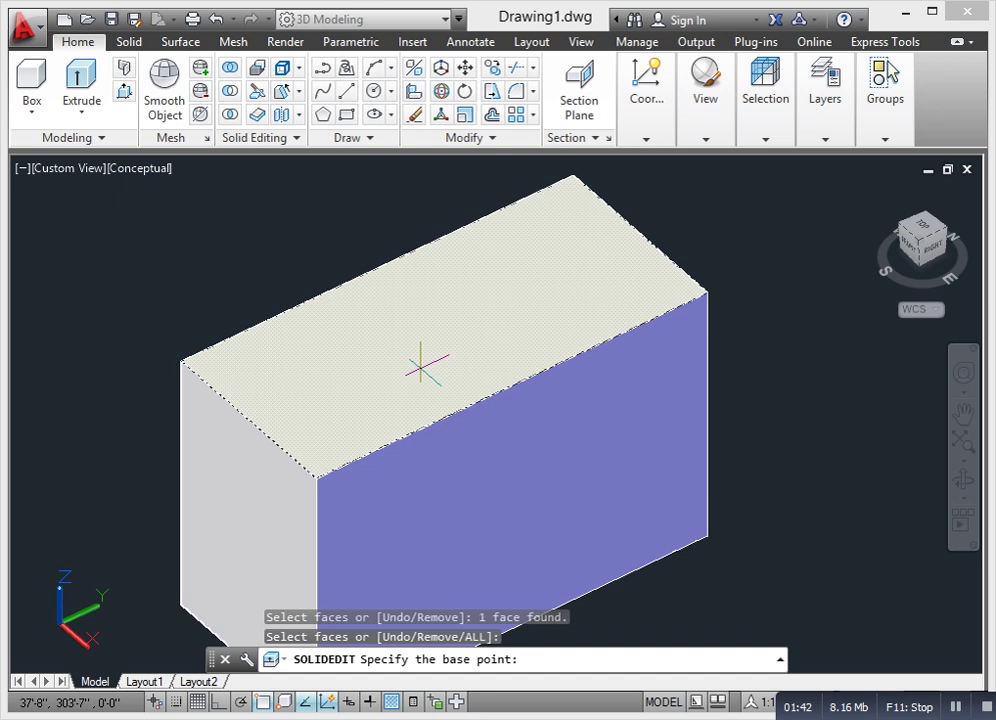
click(640, 232)
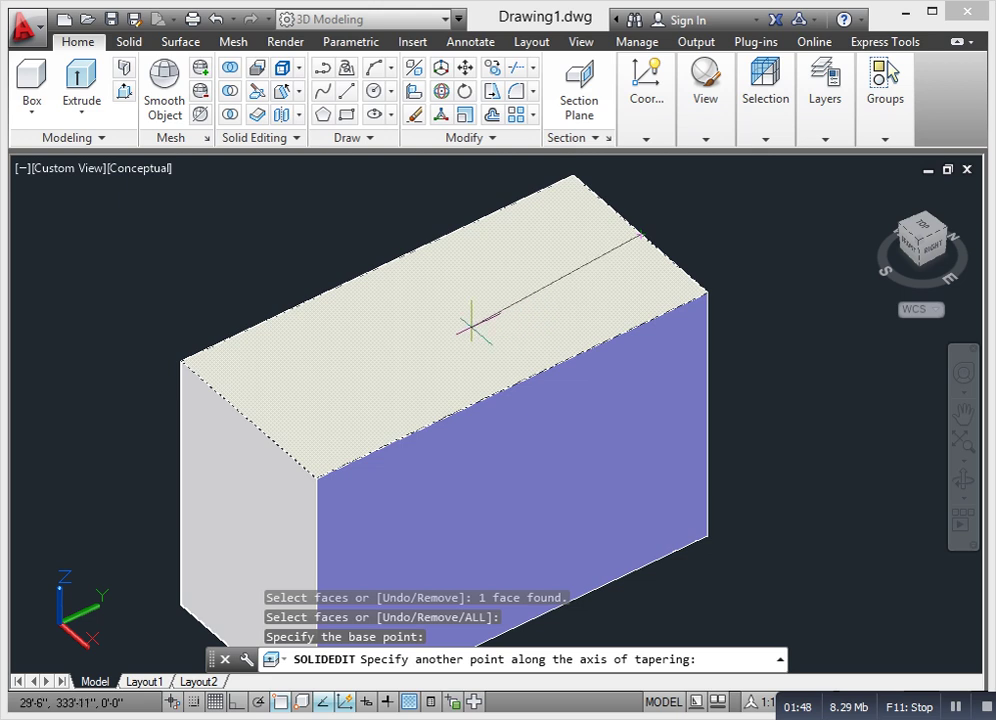
key(F8)
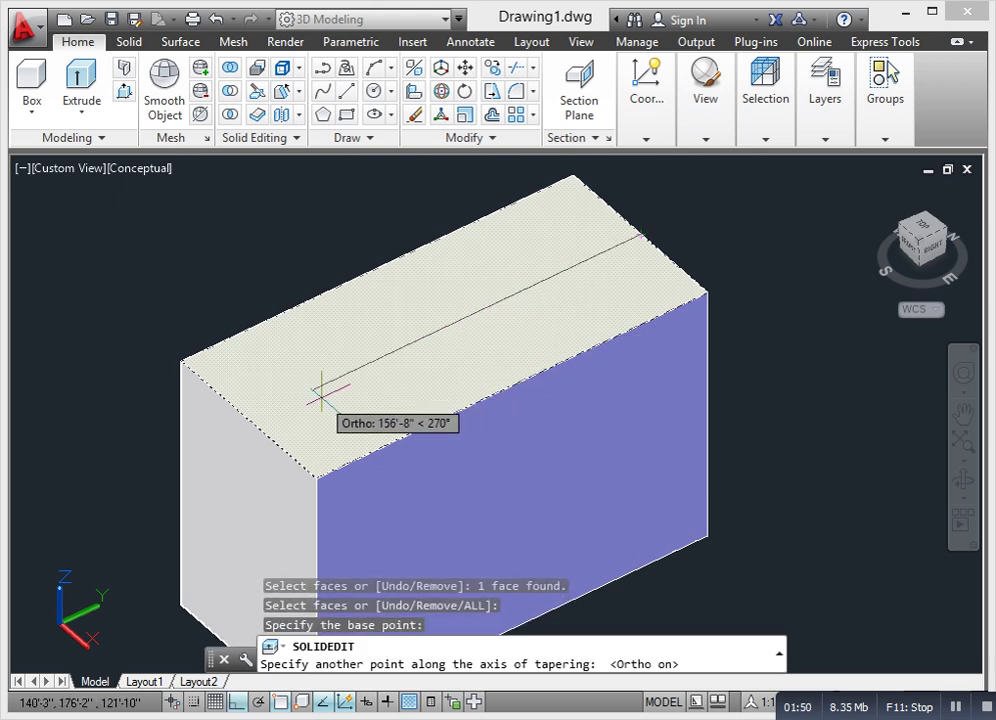
middle_drag(316, 390, 336, 333)
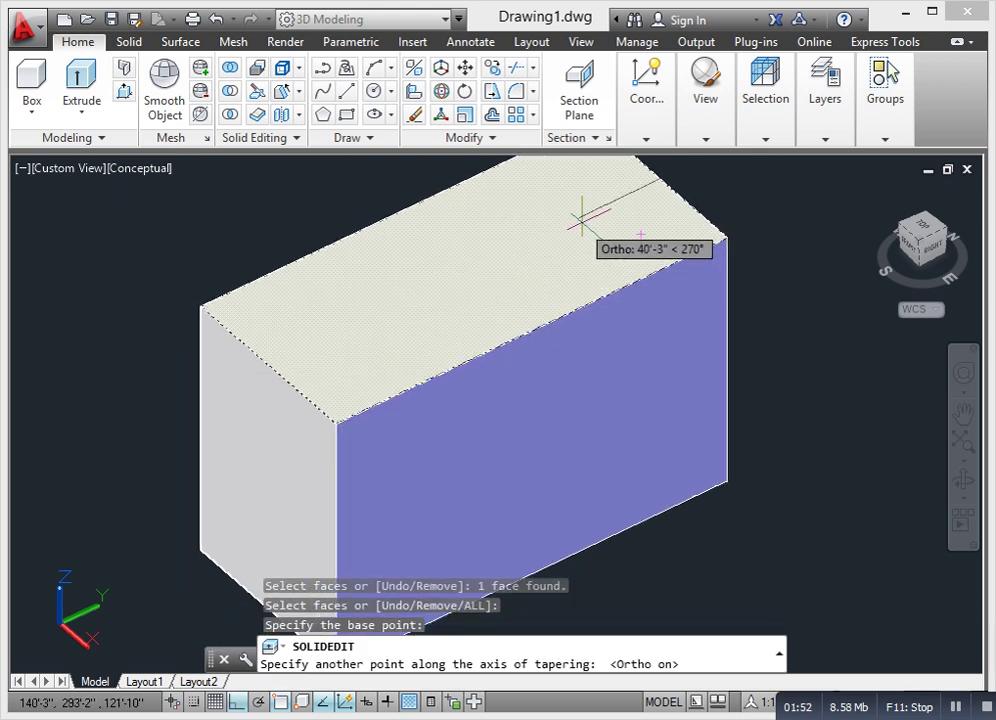
click(268, 367)
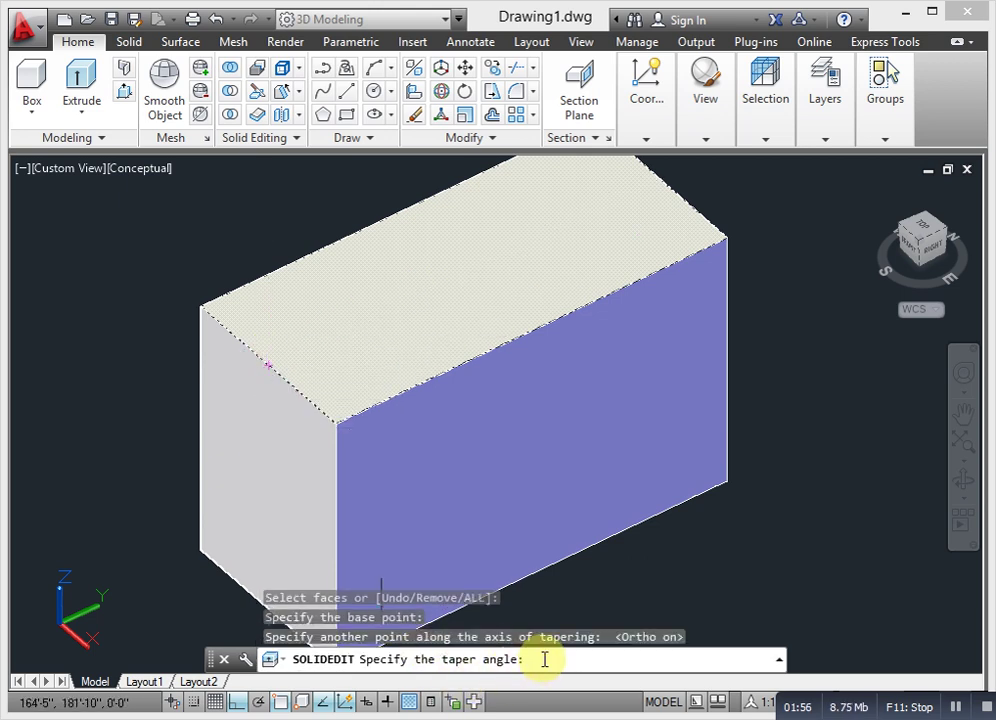
text(25)
key(Return)
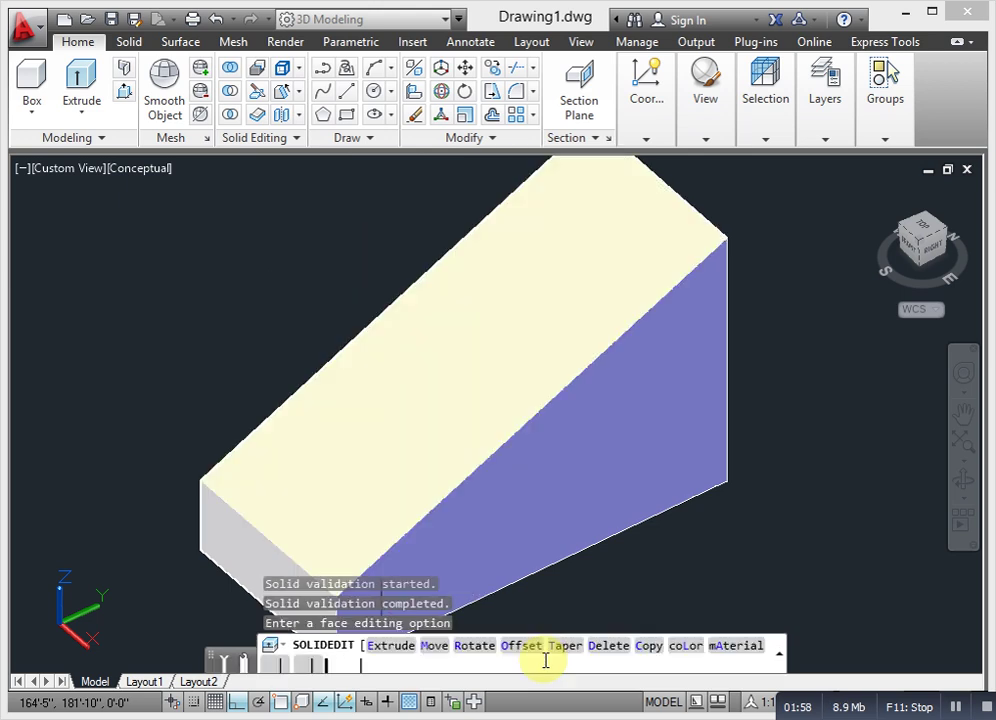
- Undo the top face's taper and leave the face-editing command
scroll(304, 462, down, 2)
scroll(295, 480, up, 2)
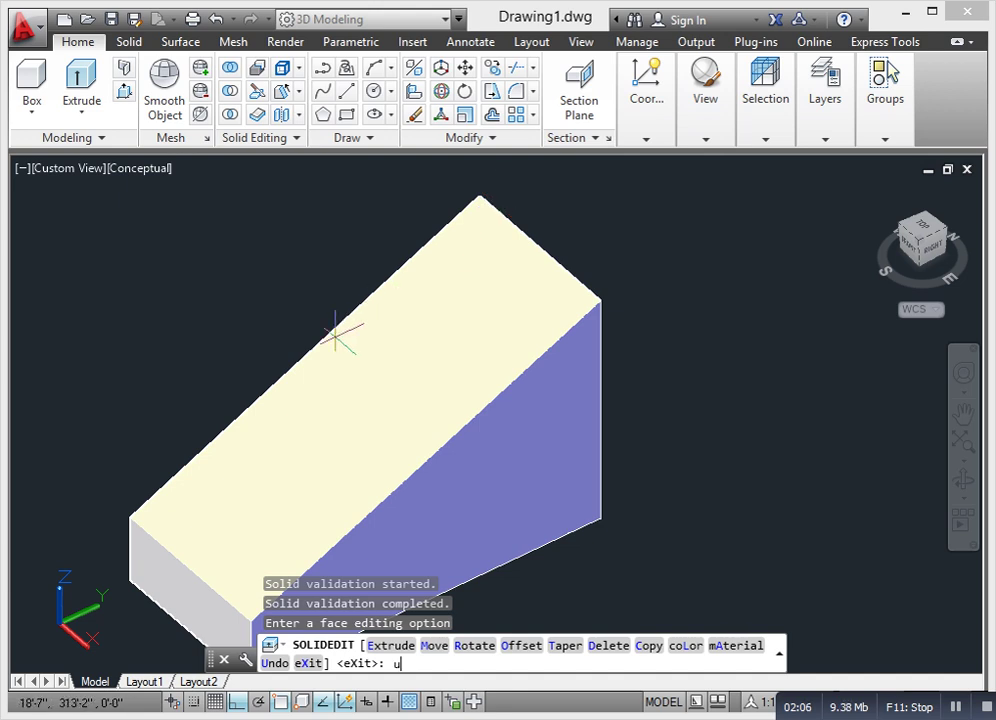
key(Return)
key(Escape)
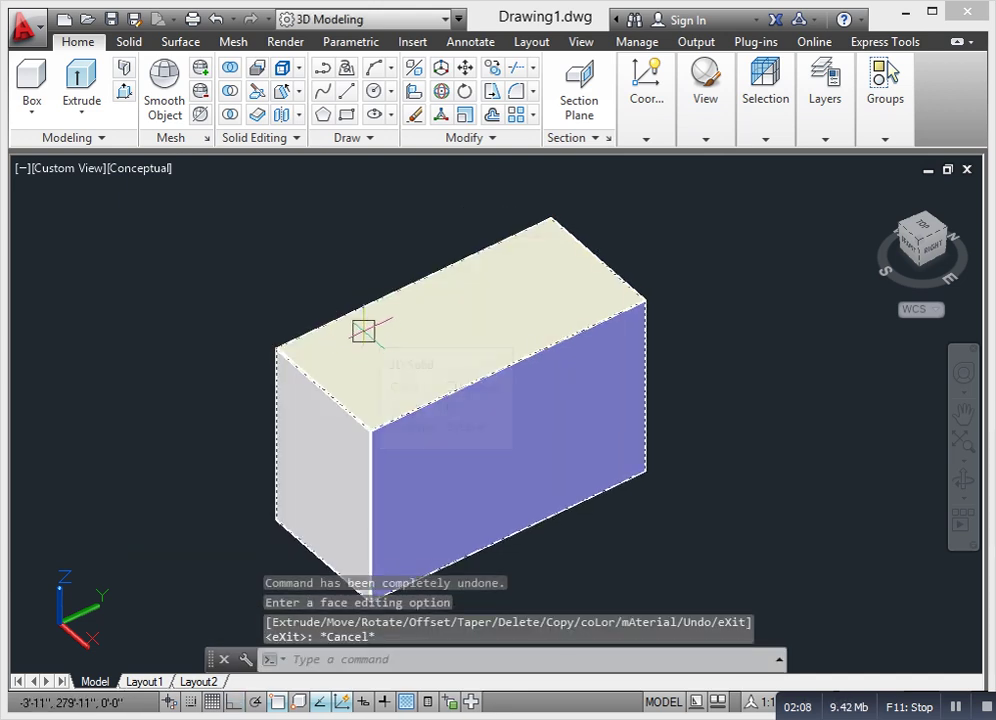
- Taper the box's top face by -25 degrees, with the axis running from the far short edge's midpoint to the near one's
click(298, 92)
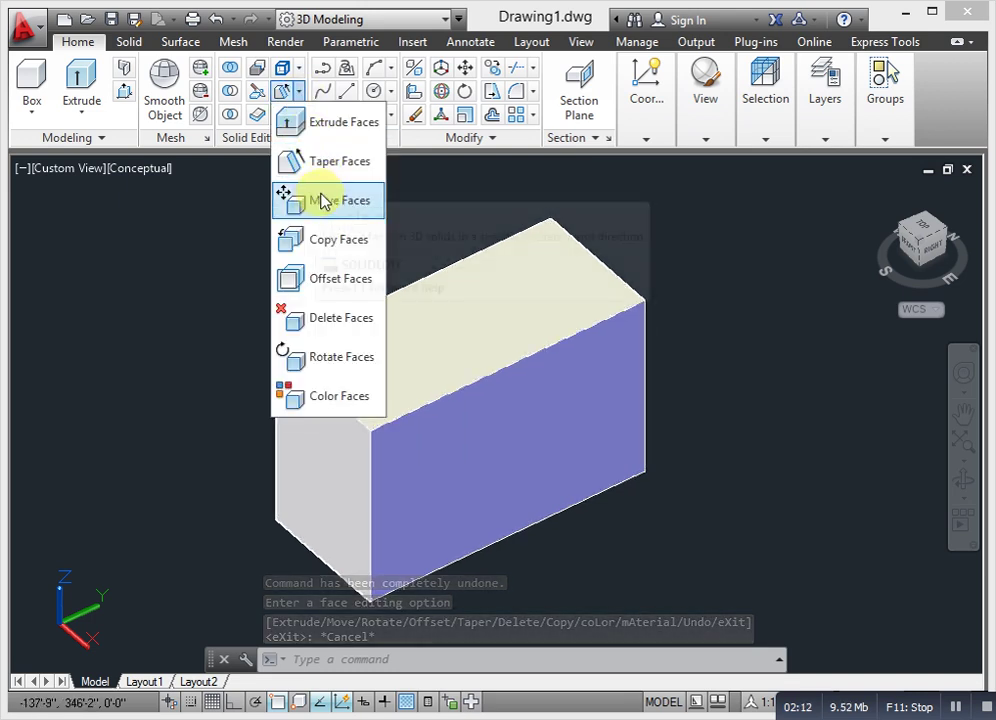
click(332, 174)
click(441, 328)
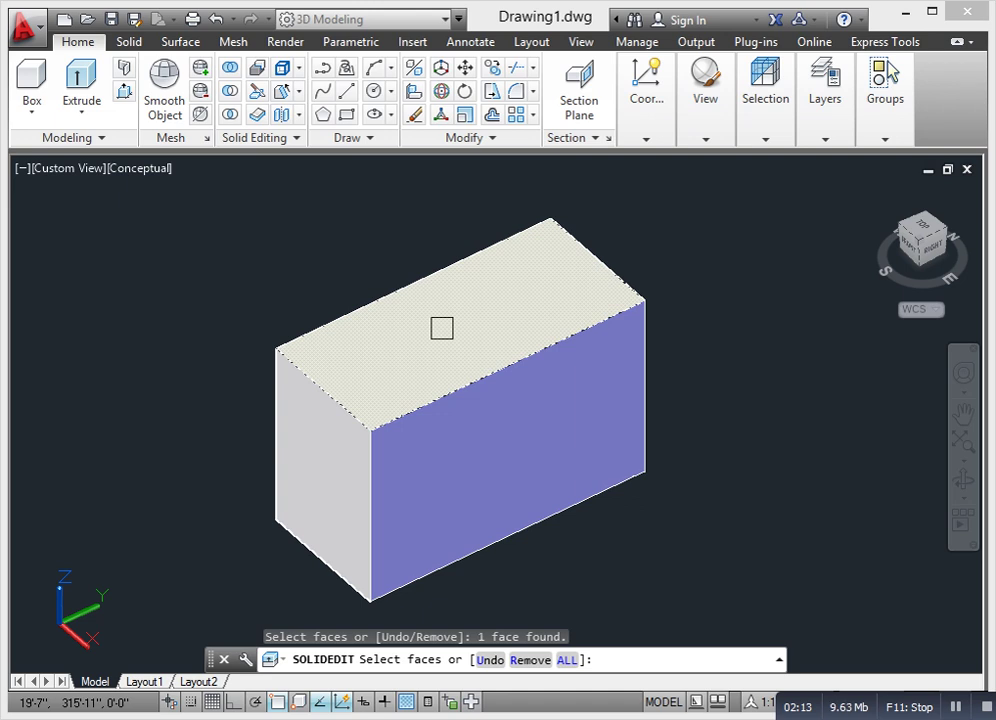
key(Return)
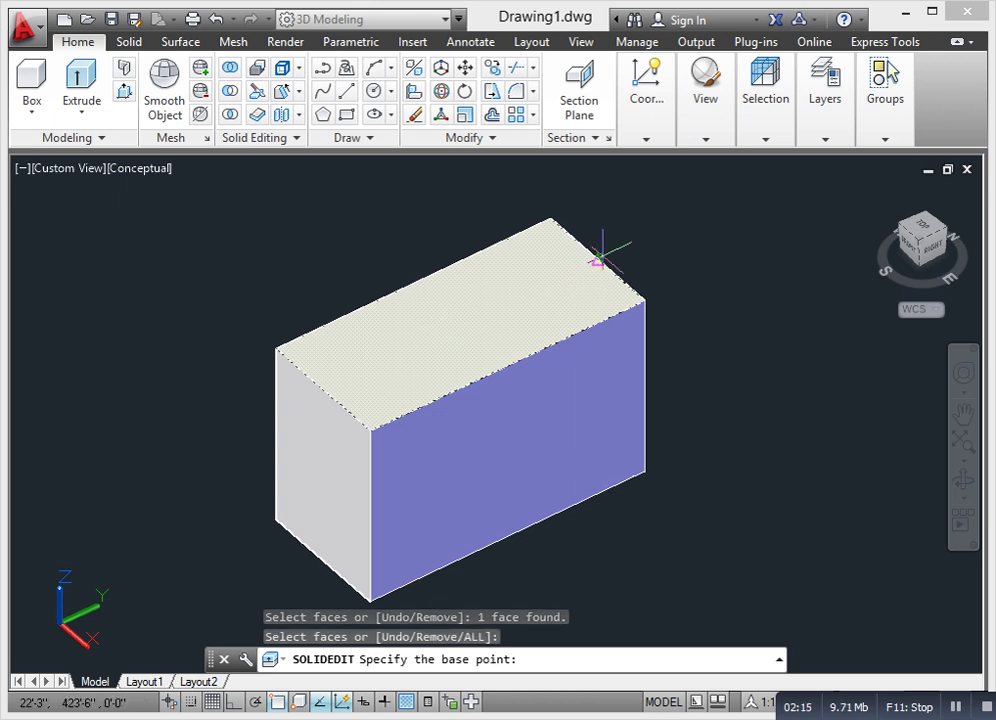
click(598, 259)
click(322, 392)
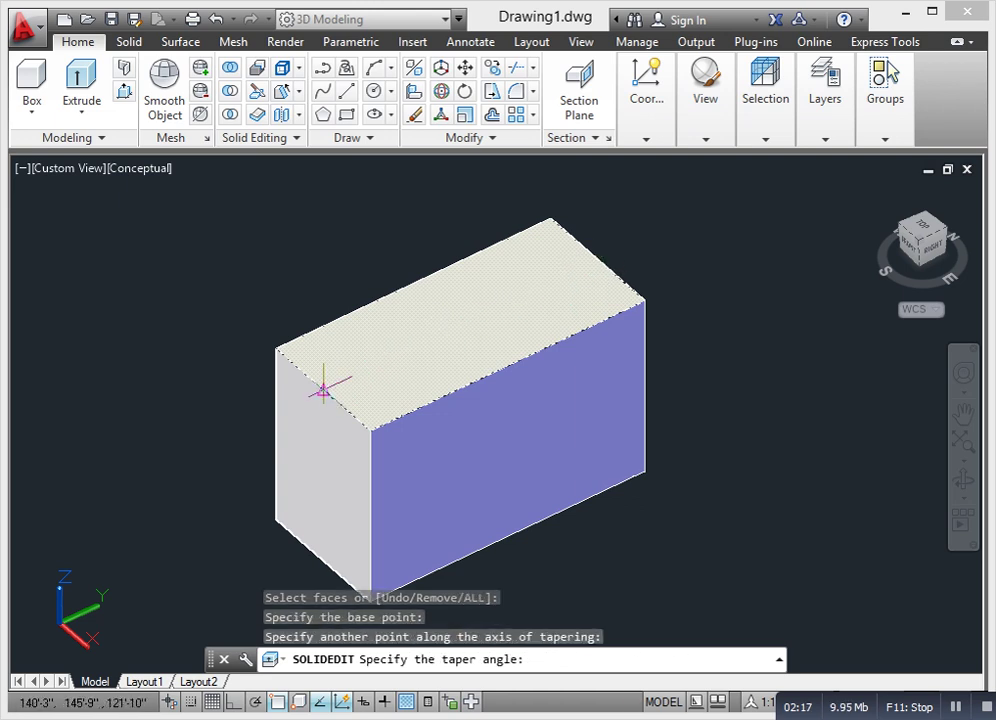
text(-)
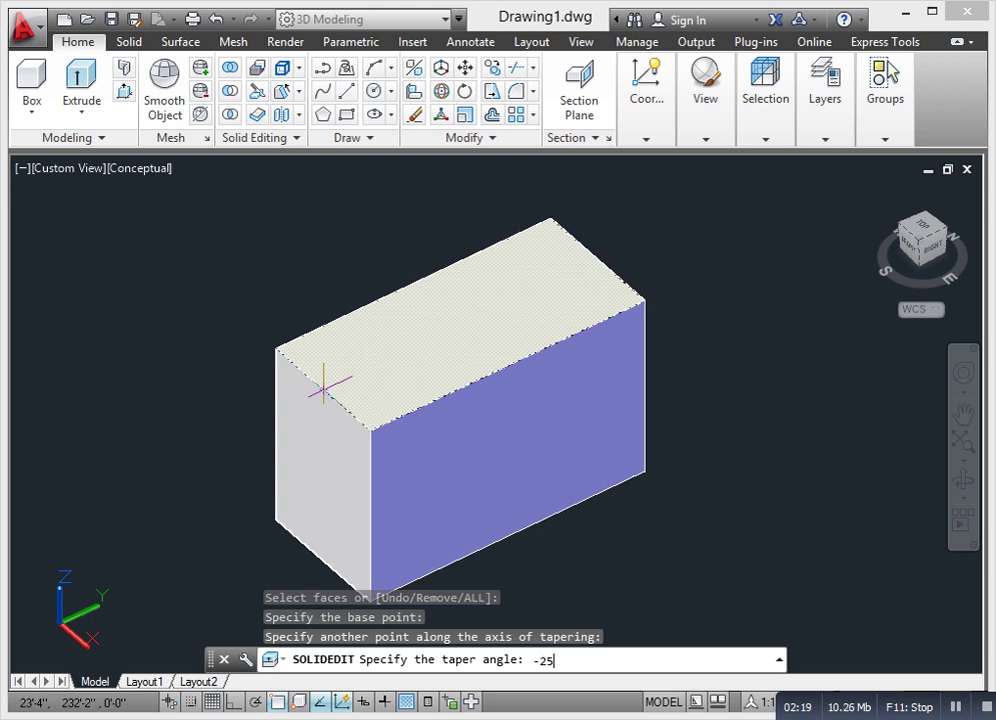
text(25)
key(Return)
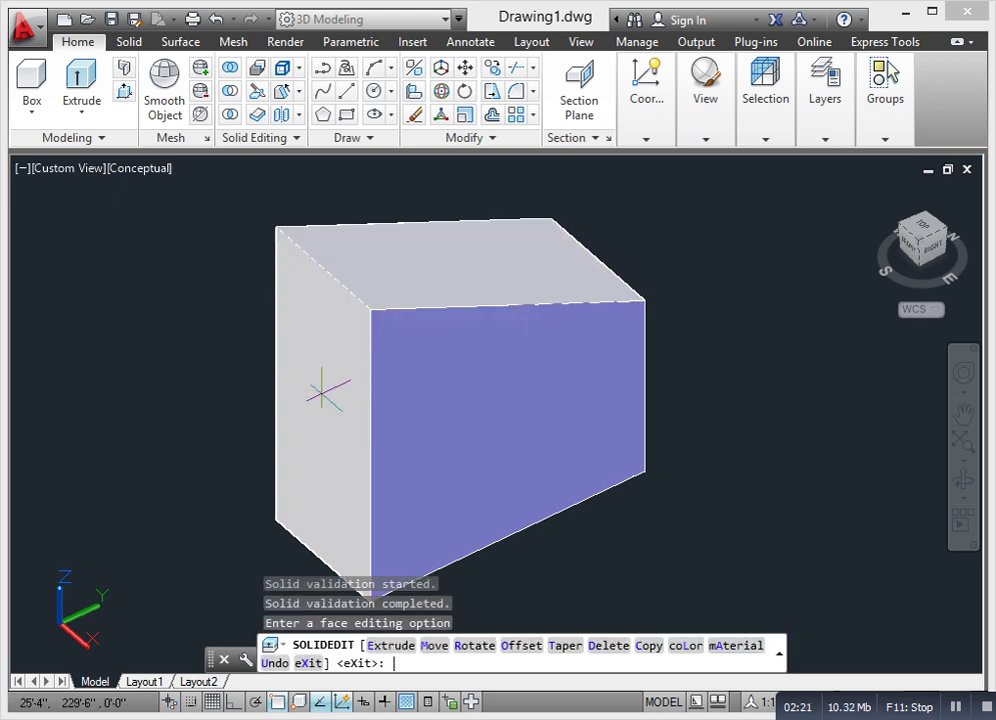
scroll(366, 411, down, 3)
scroll(372, 405, up, 2)
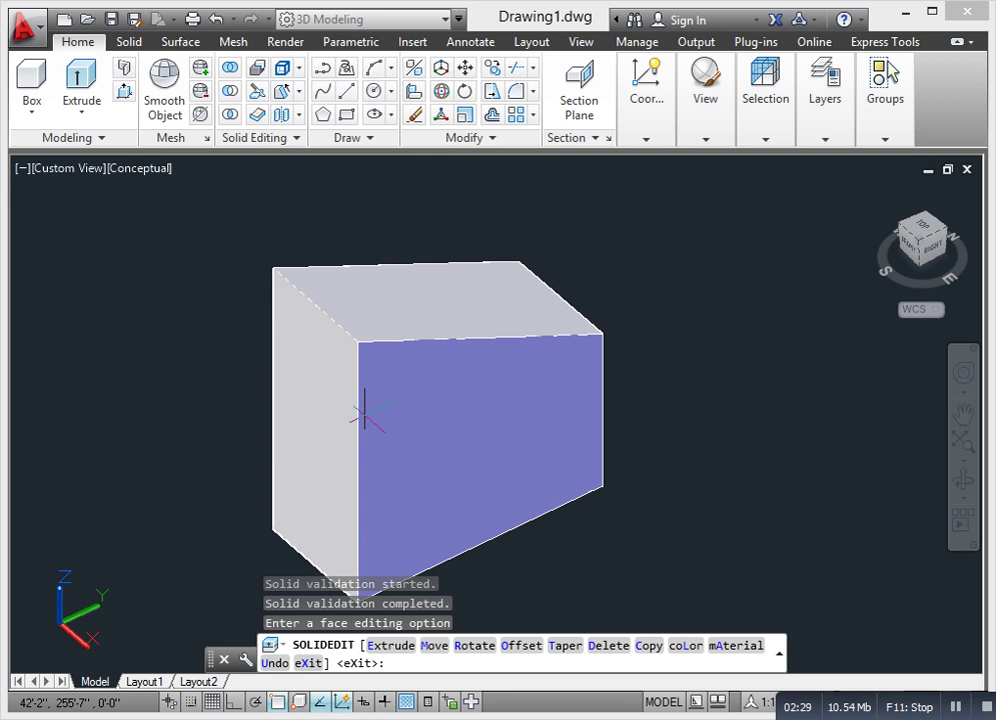
- Undo the -25 degree taper of the top face and leave the face-editing command
key(Return)
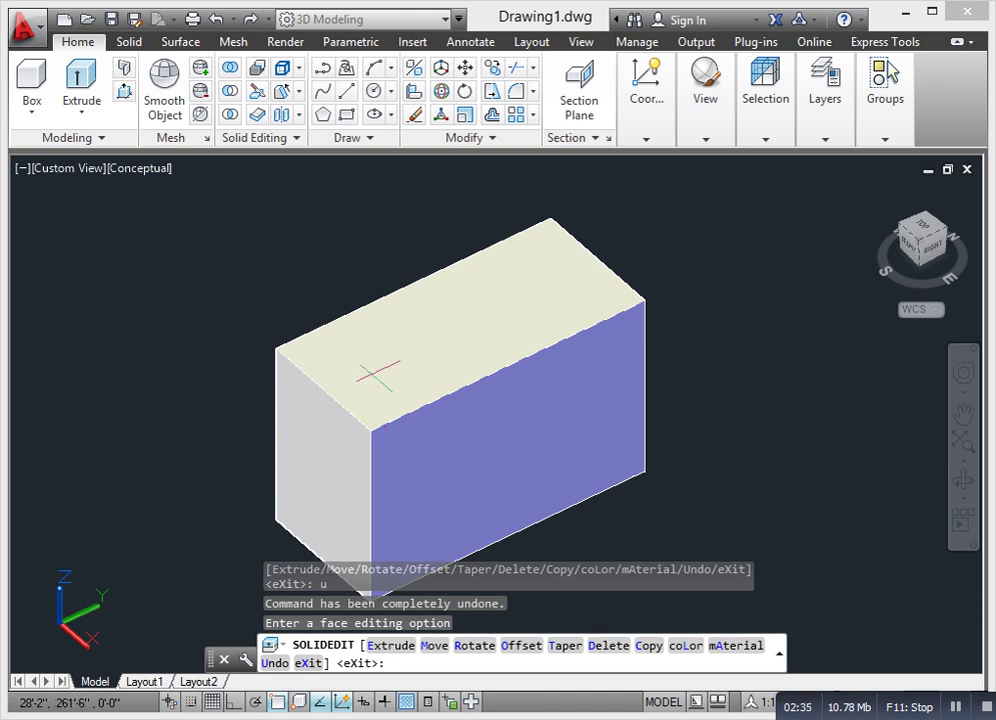
key(Escape)
key(Escape)
scroll(371, 396, down, 4)
middle_drag(465, 336, 413, 400)
scroll(416, 394, up, 3)
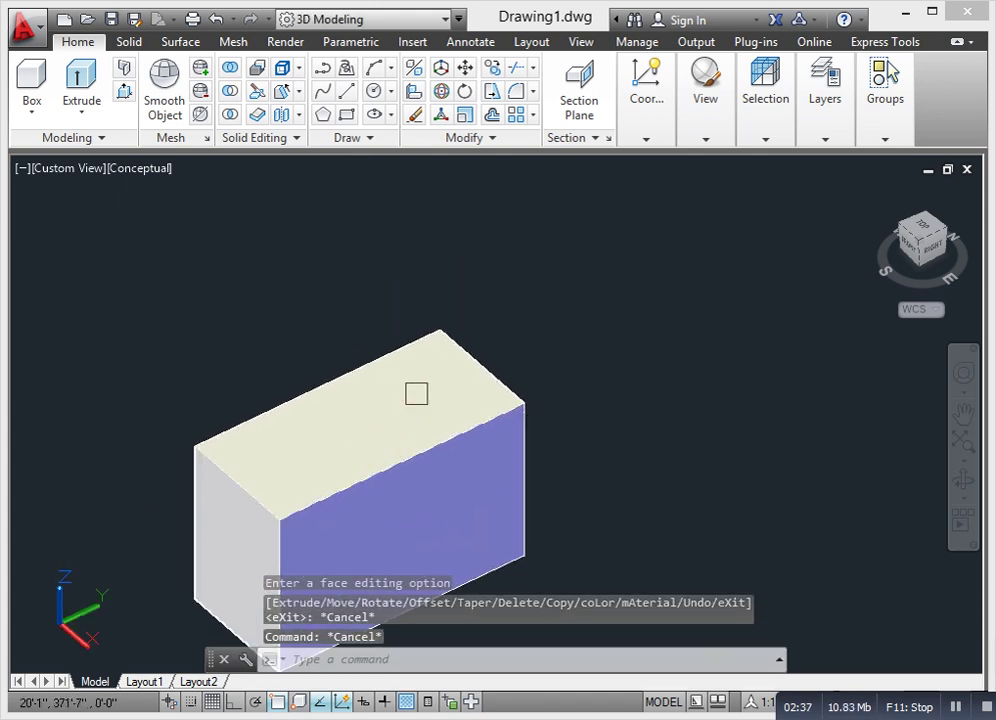
click(418, 391)
middle_drag(347, 416, 366, 361)
click(136, 168)
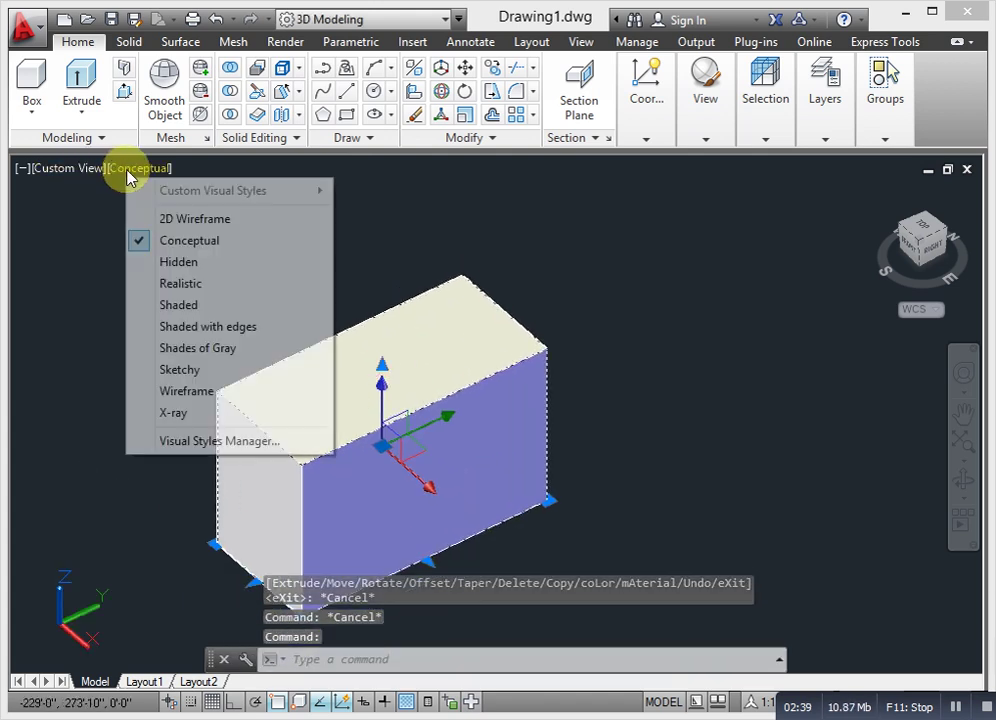
click(452, 352)
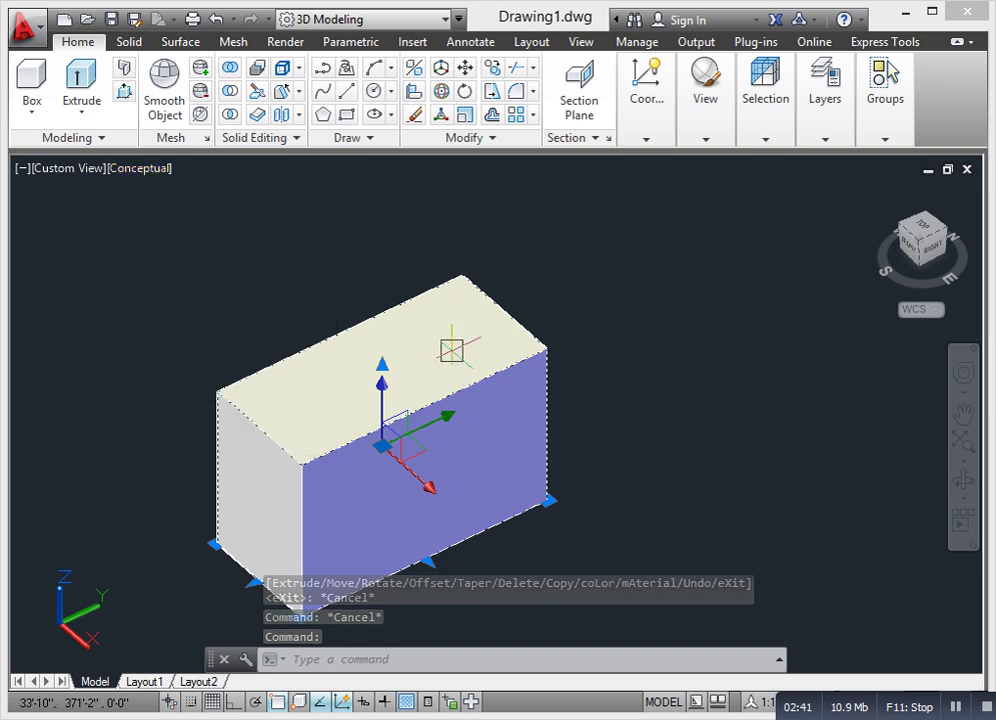
key(Escape)
- Select the box and set the subobject selection filter to Edge
click(446, 352)
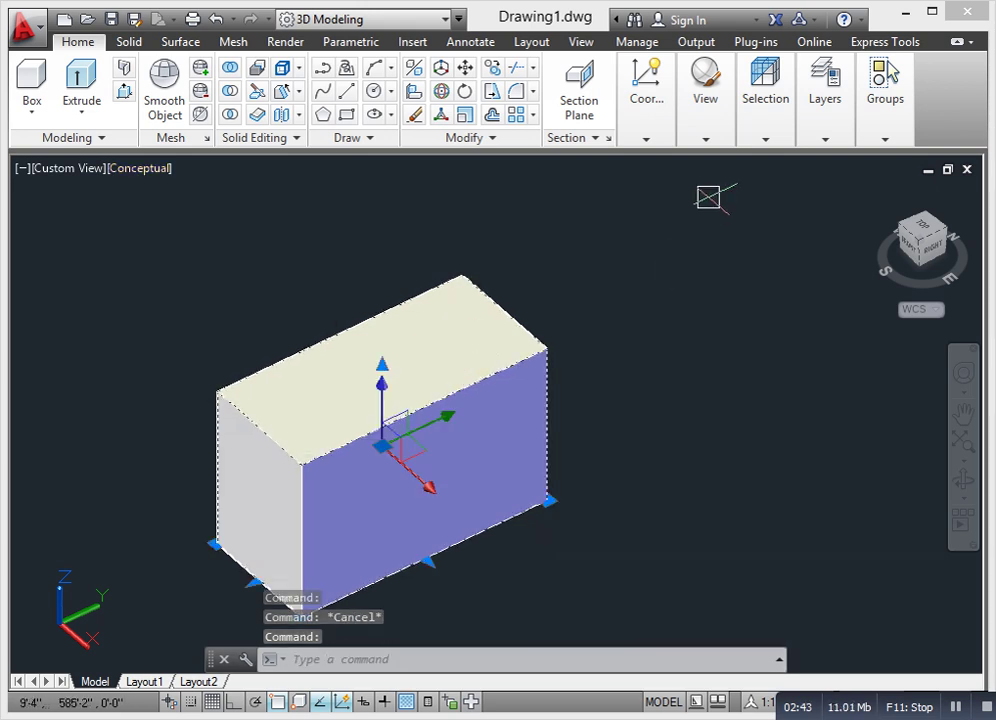
click(760, 136)
click(808, 200)
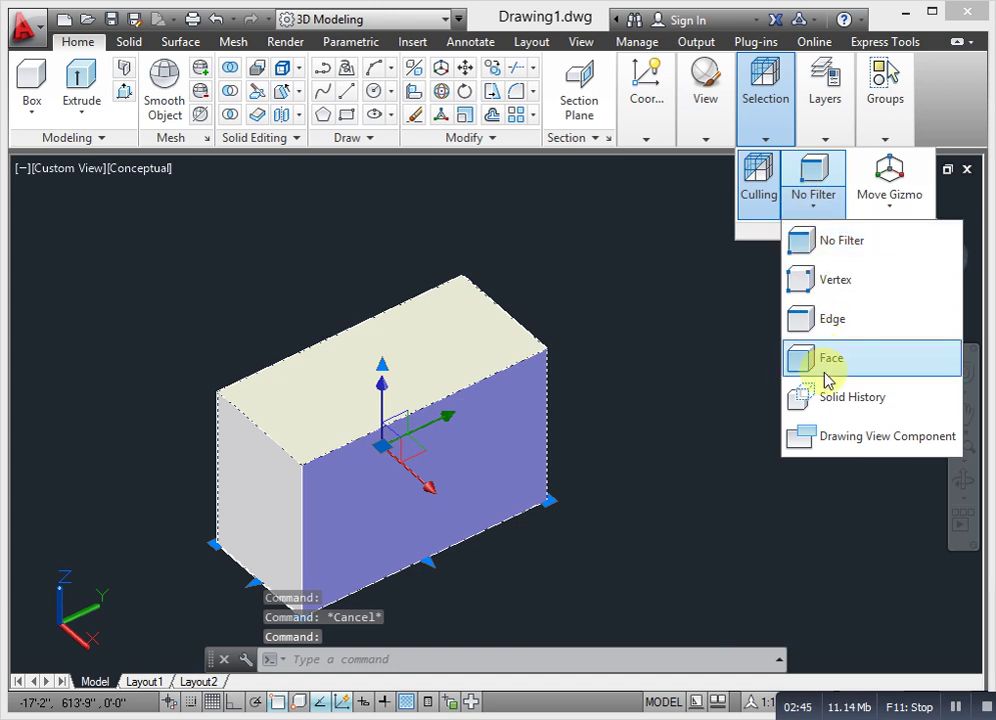
click(827, 320)
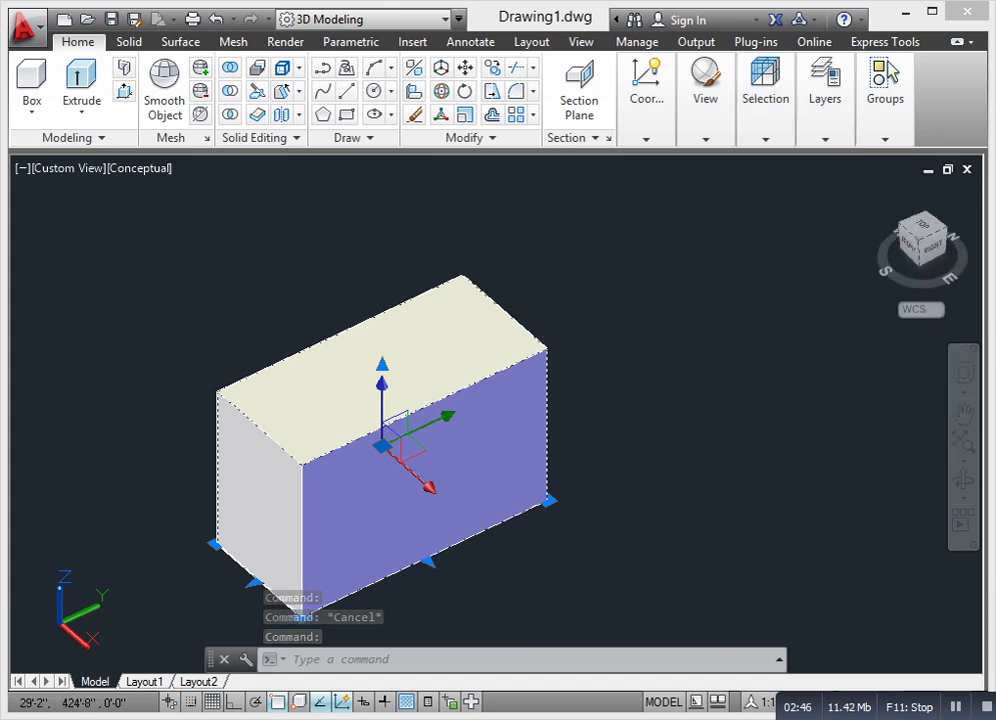
- Raise the box's far short top edge along the Z axis by somewhat more than the box's height, and undo the move
click(512, 316)
click(505, 255)
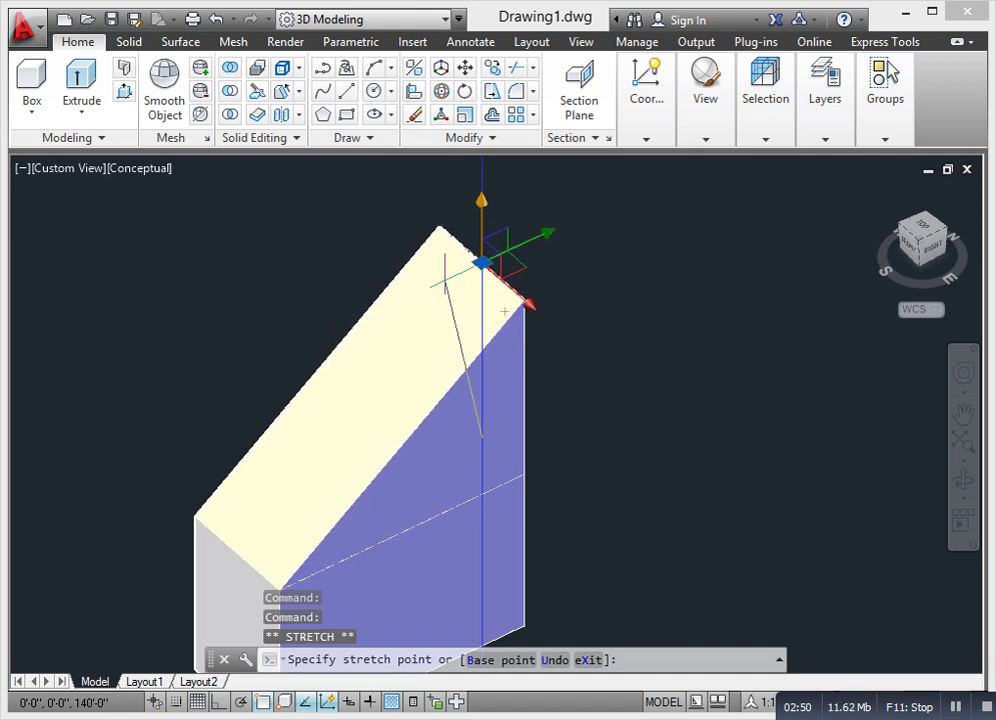
click(470, 236)
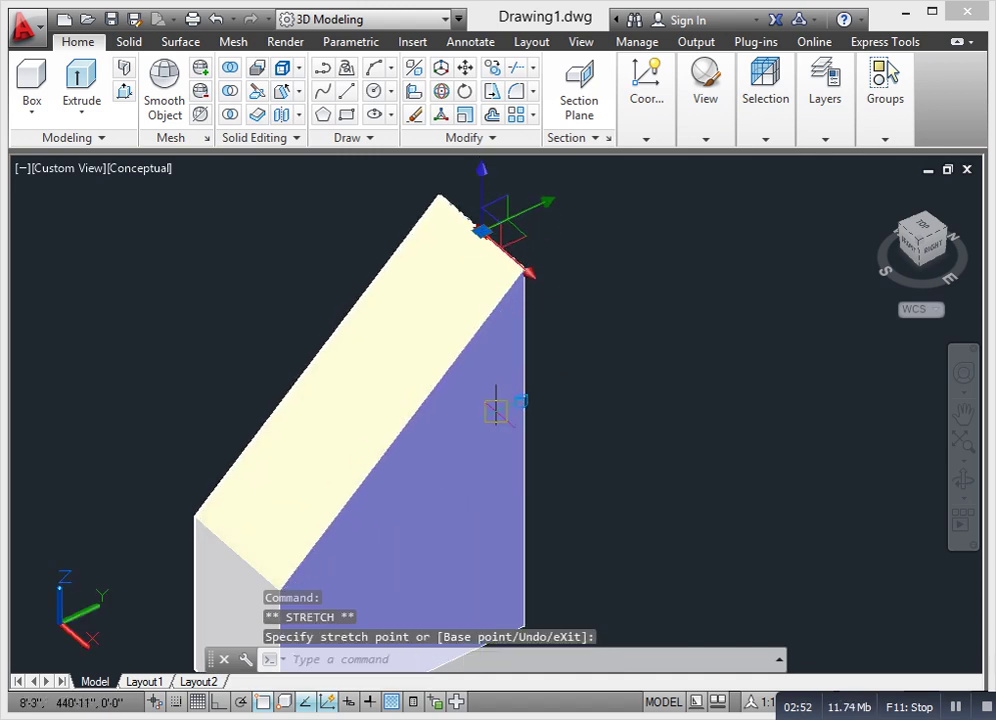
text(u)
key(Return)
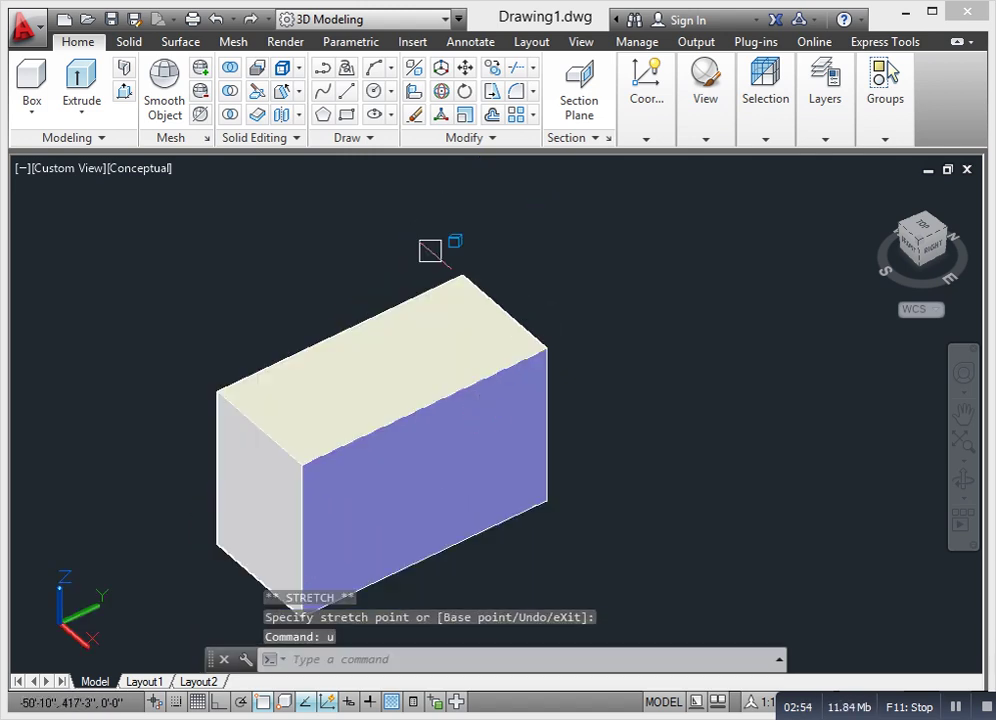
- Switch the visual style to Hidden, to Wireframe and back to Conceptual
click(132, 170)
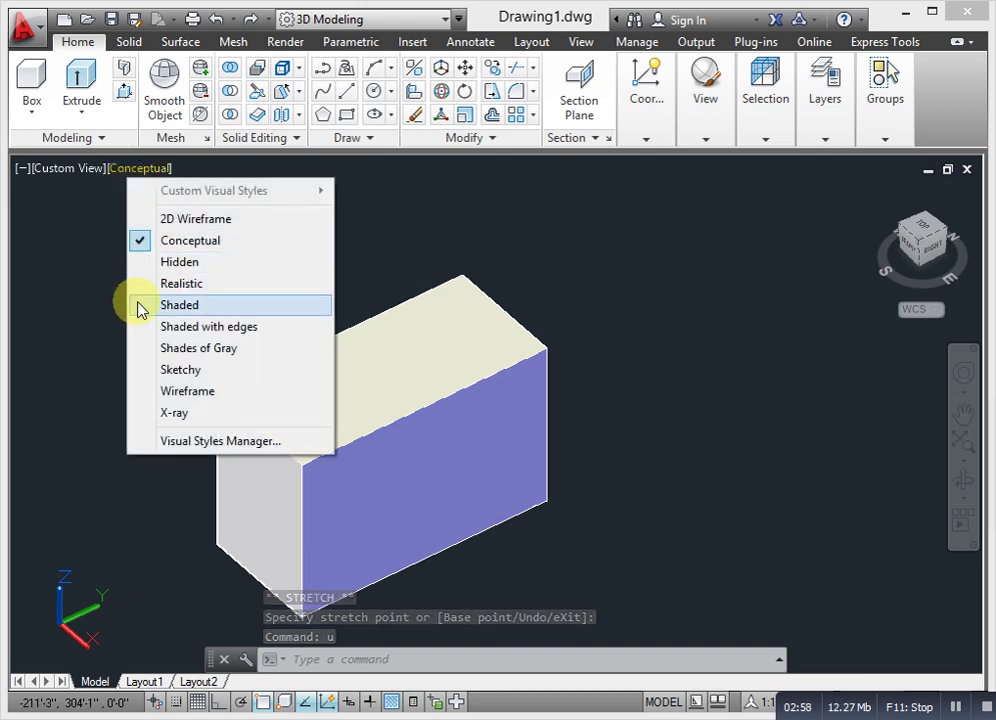
click(182, 262)
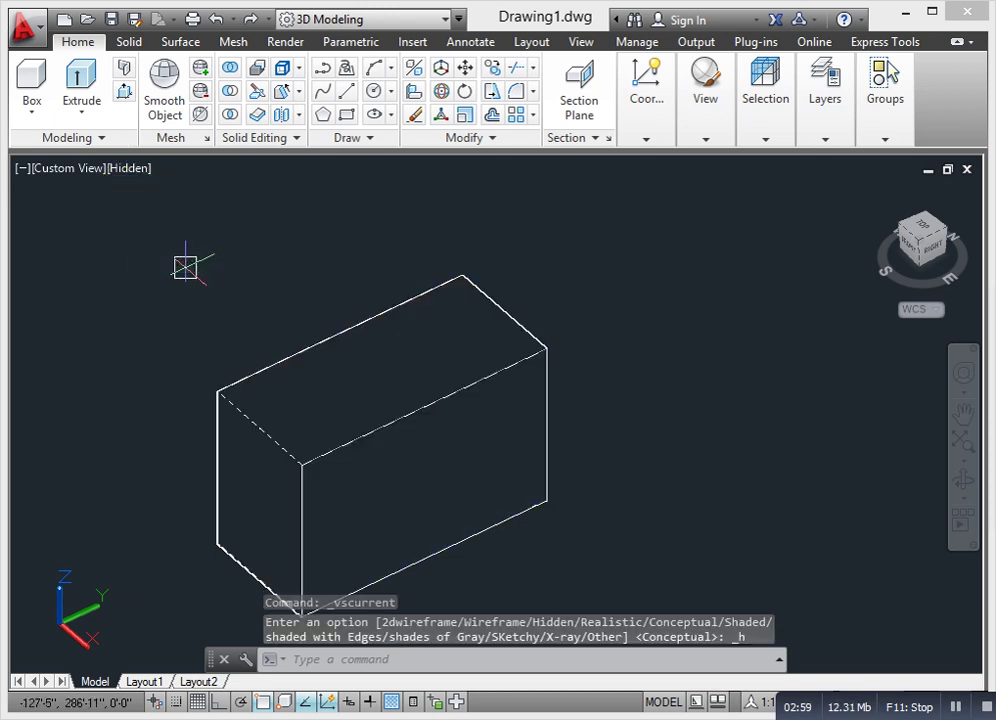
click(132, 168)
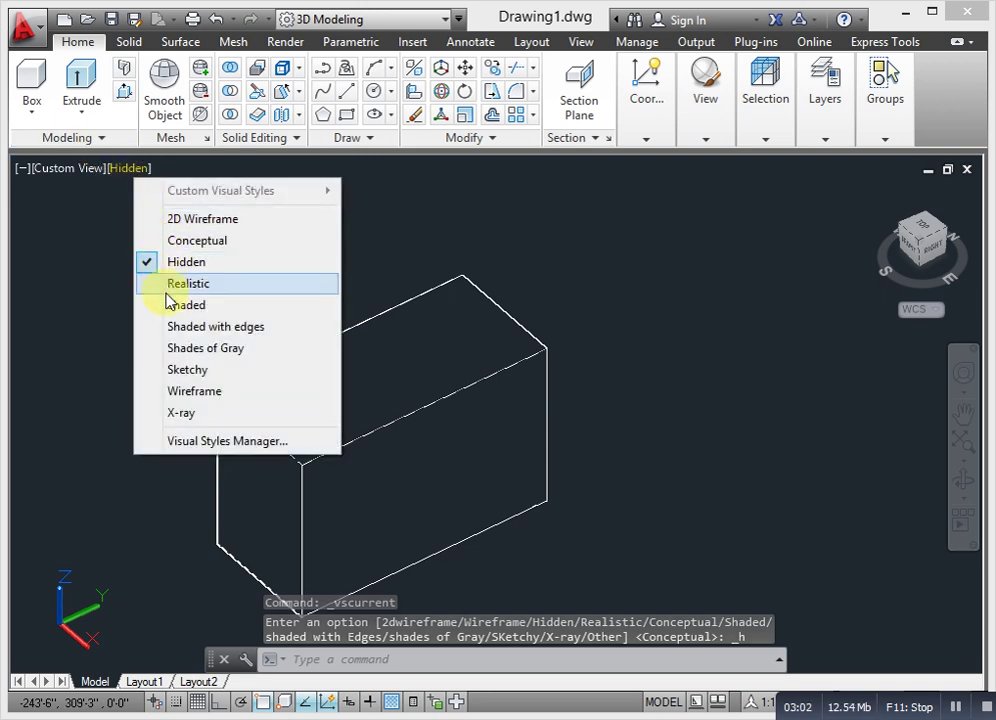
click(182, 391)
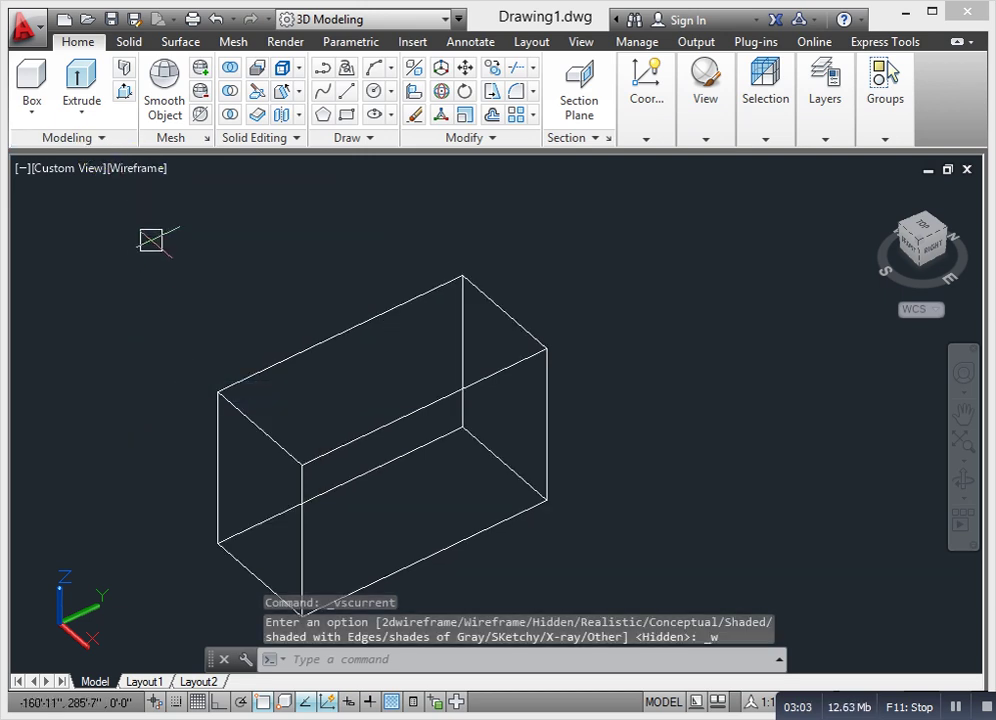
click(155, 168)
click(196, 240)
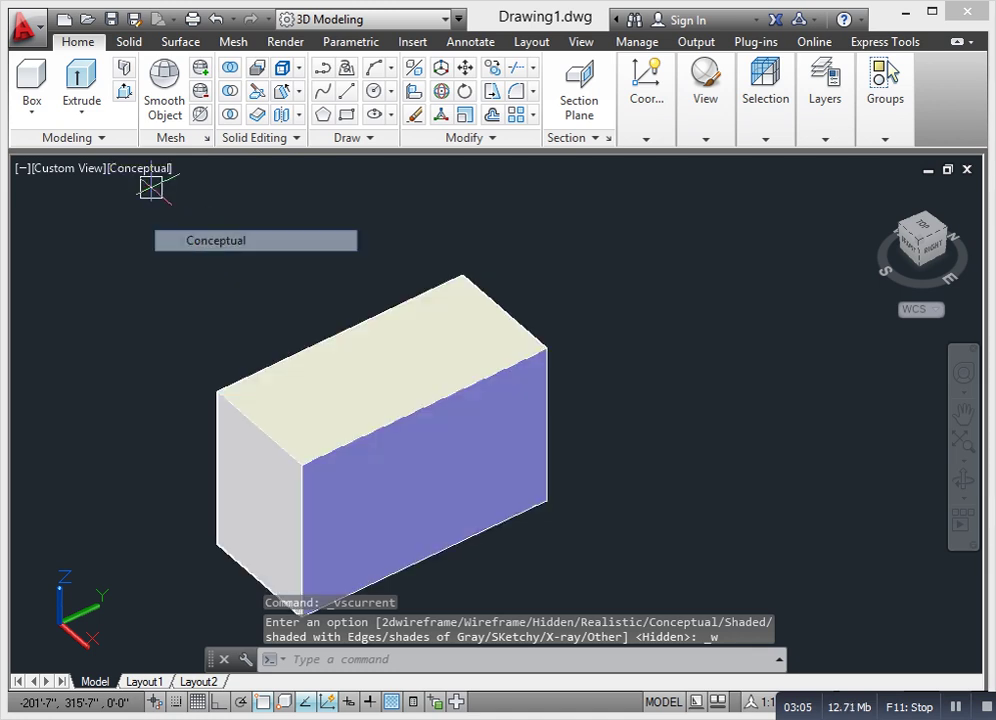
- Reselect the whole box and choose the Edge subobject filter again
click(480, 327)
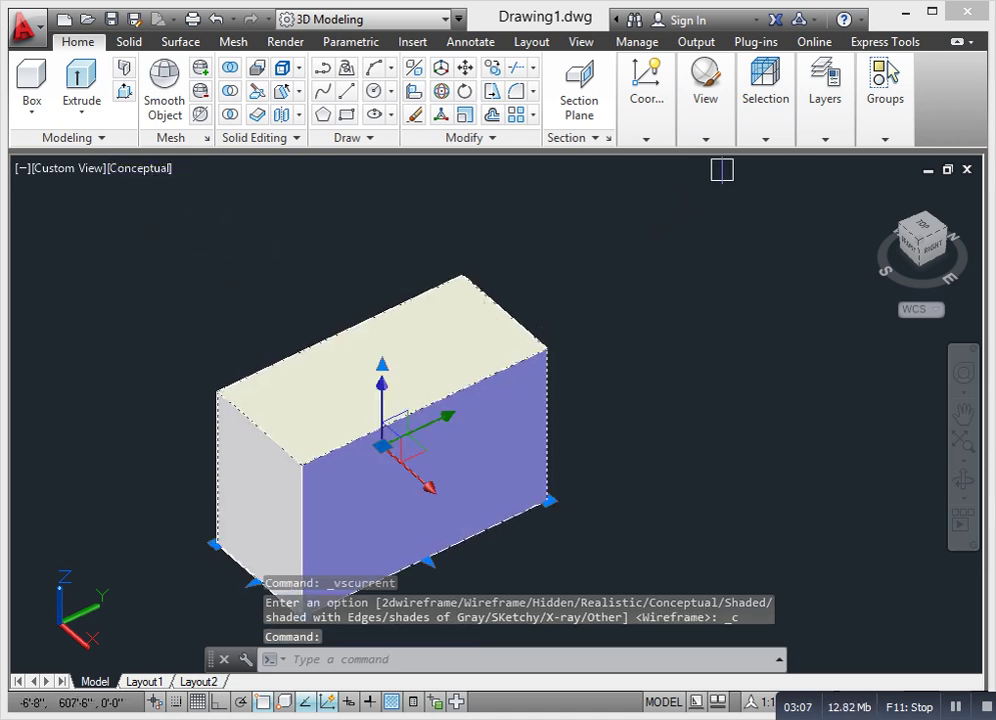
click(770, 138)
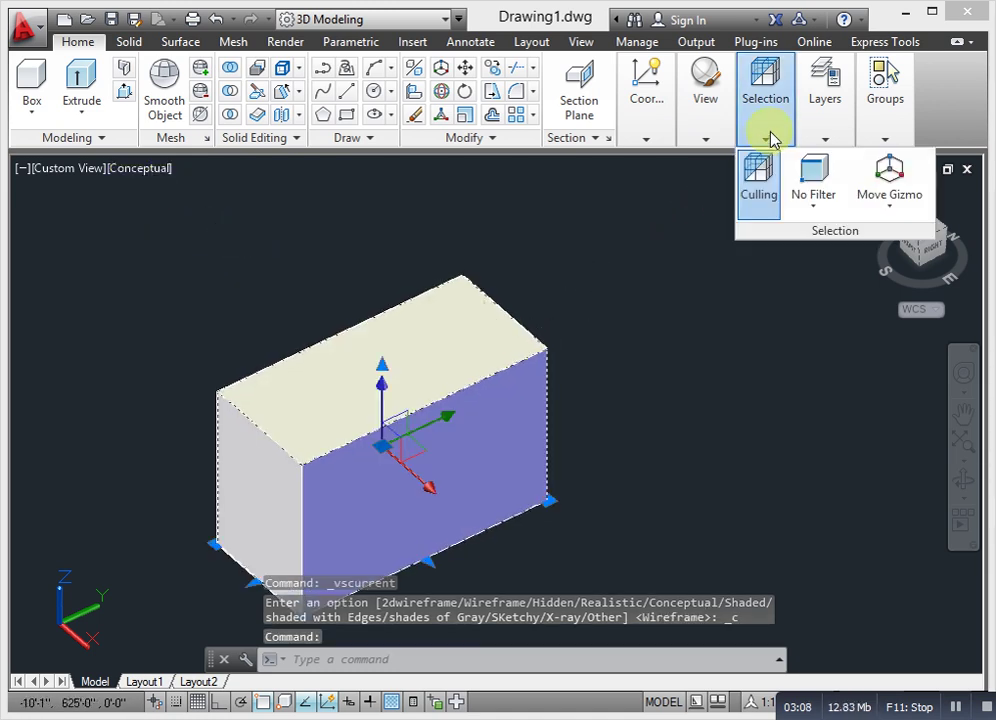
click(810, 198)
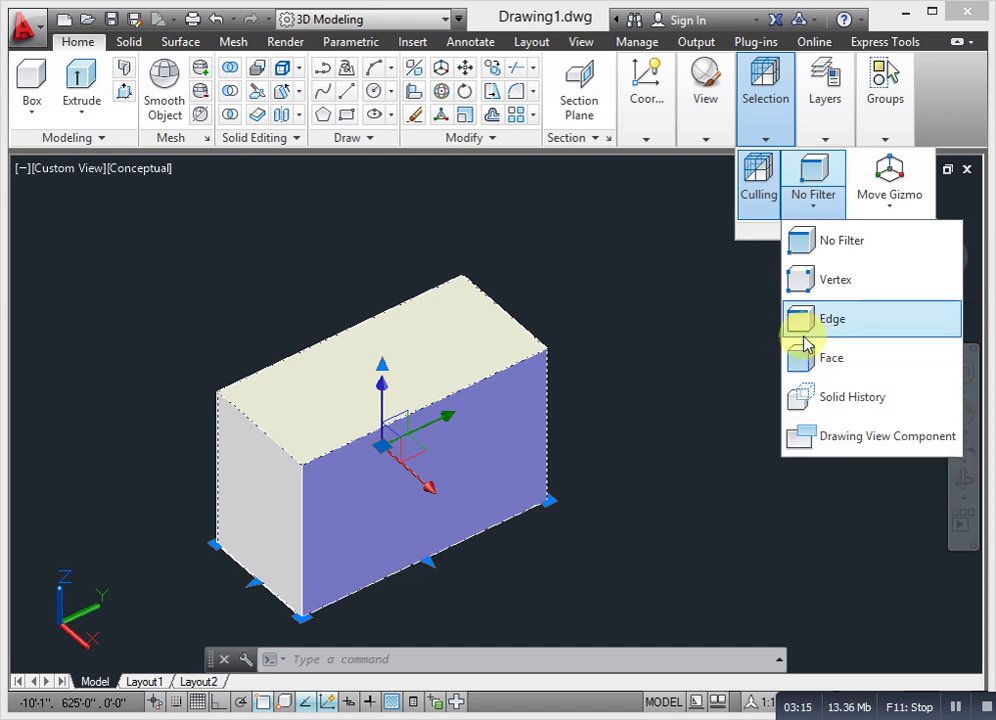
click(790, 320)
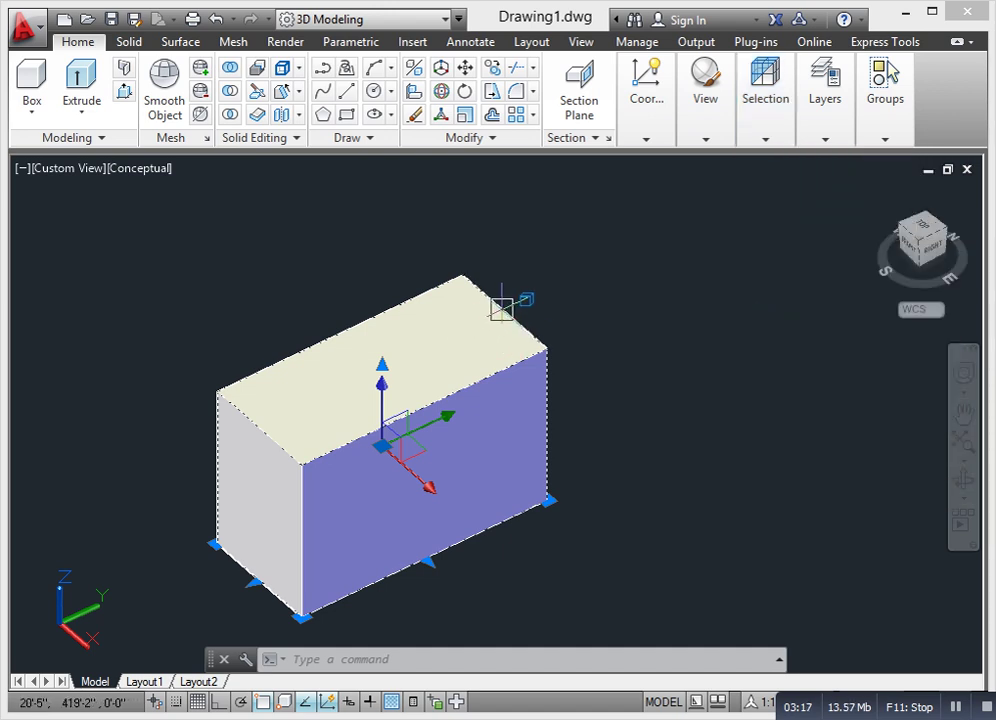
- Try to stretch the box's far short top edge along the Z axis down to near its base, and cancel
click(508, 308)
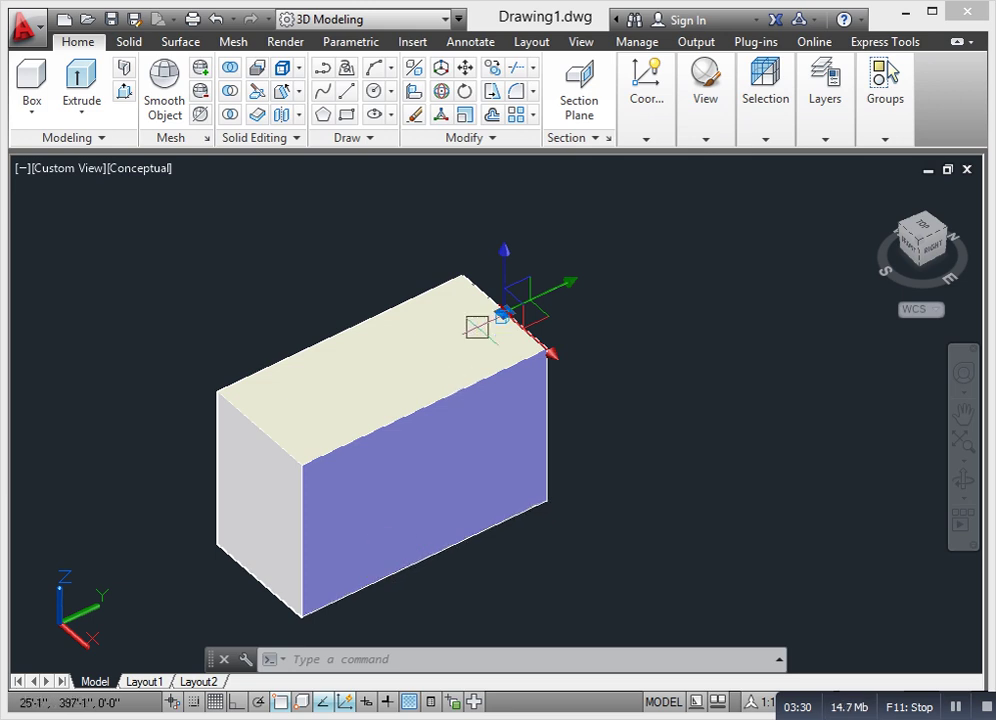
click(506, 258)
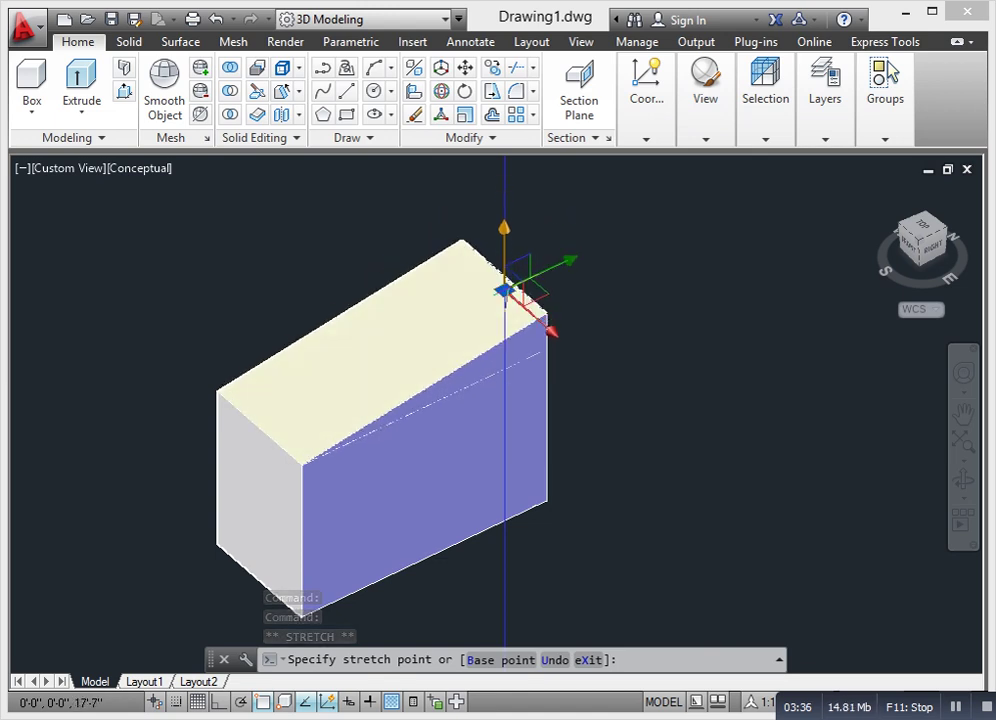
middle_drag(507, 300, 480, 329)
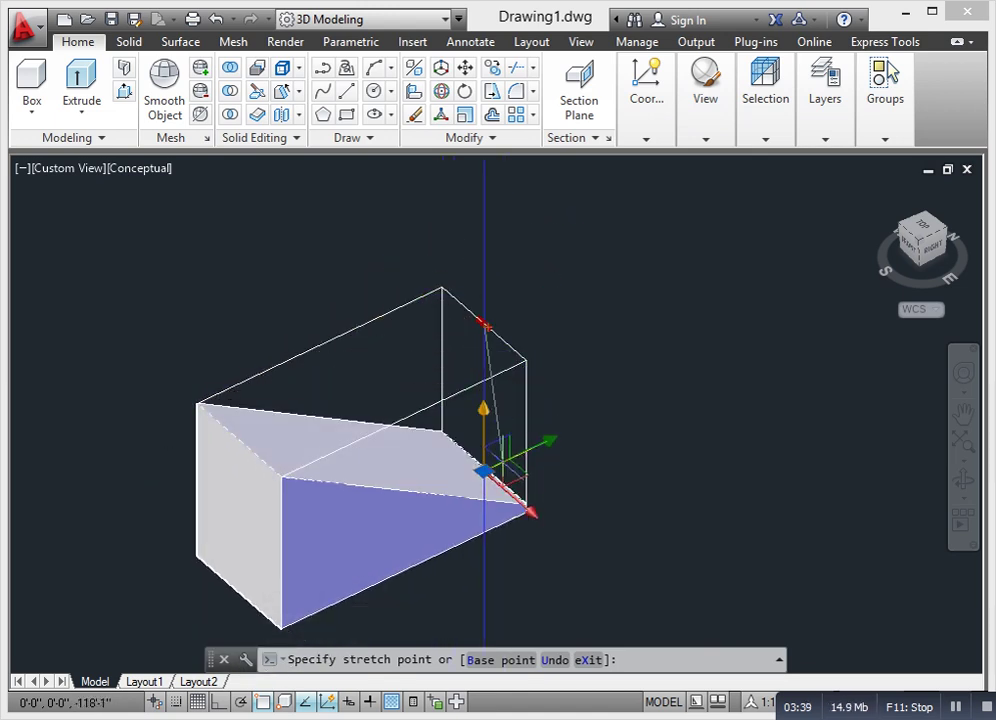
key(Escape)
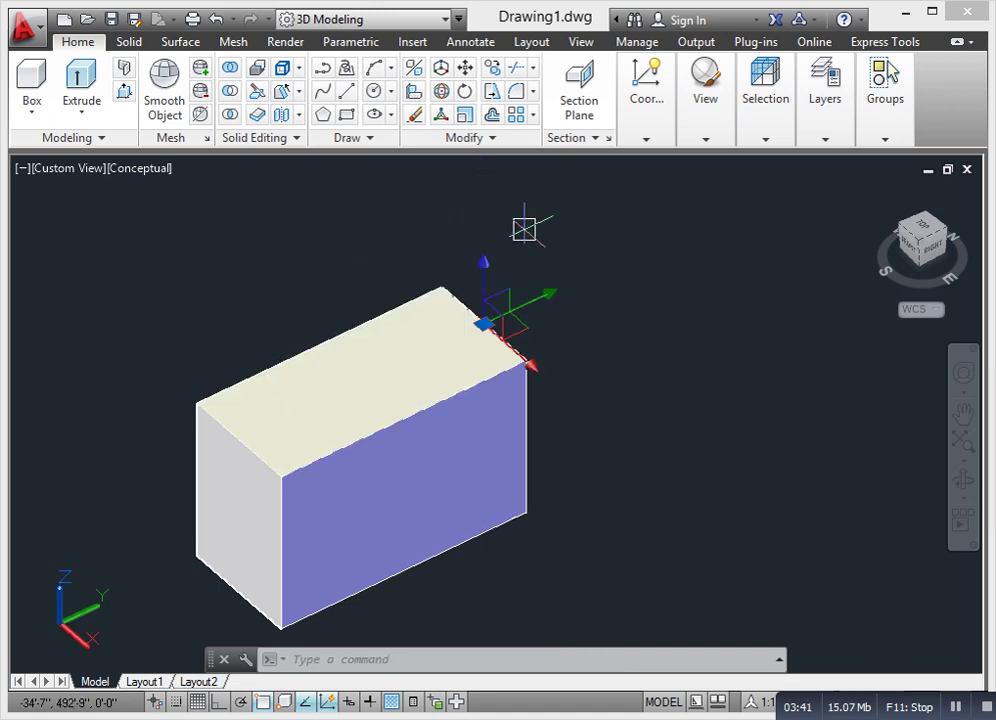
- Add the near short top edge to the selection, try to lower both short edges together along Z, and cancel
click(241, 438)
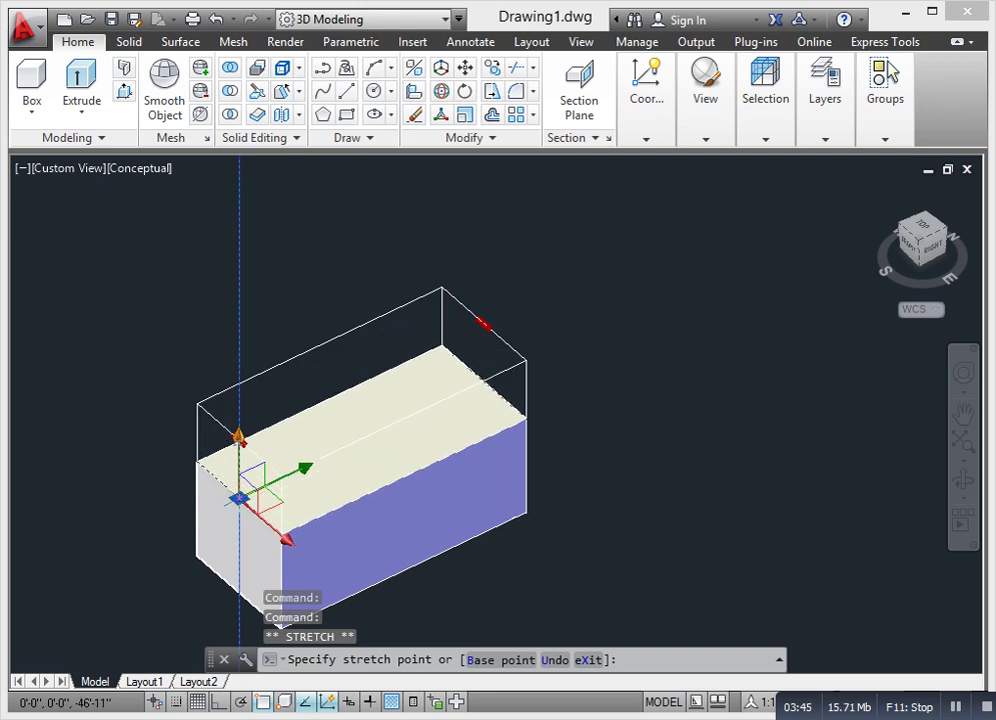
key(Escape)
key(Escape)
key(Escape)
key(Escape)
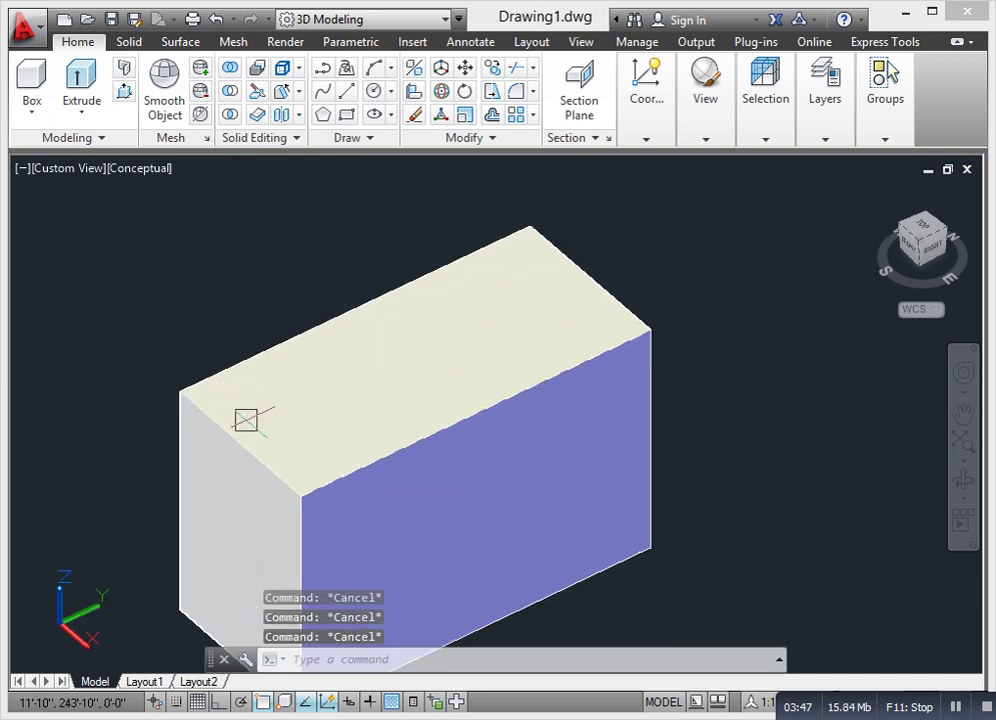
click(238, 433)
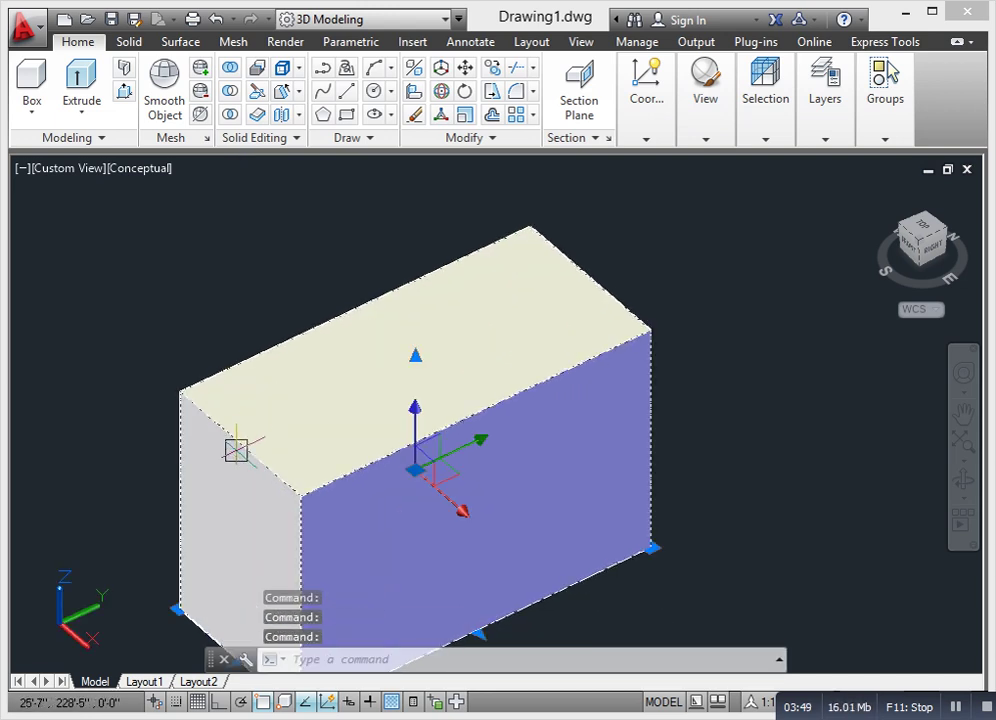
drag(245, 388, 336, 316)
key(Escape)
key(Escape)
- Move the box's near short top edge down along the Z axis by 25, and clear the selection
click(826, 138)
click(418, 271)
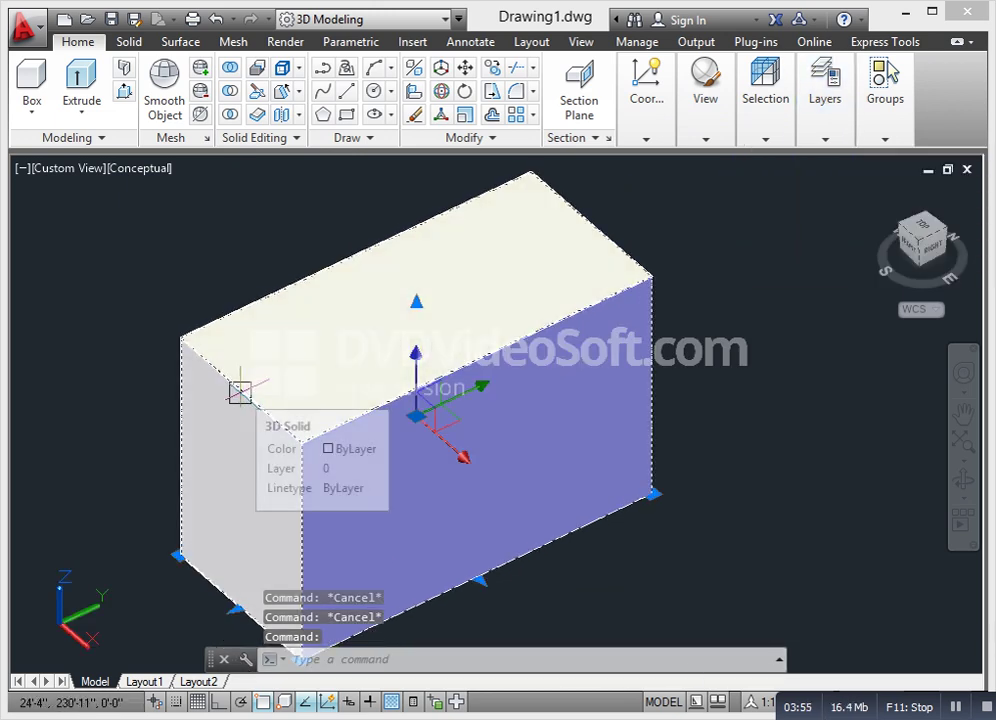
ctrl+click(240, 390)
click(238, 333)
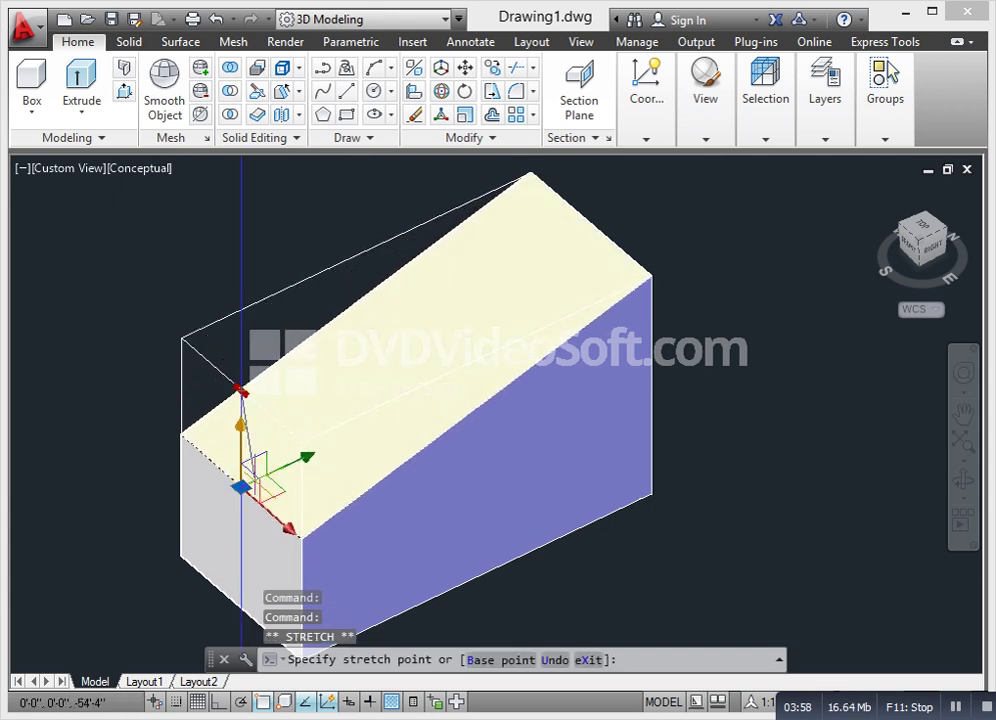
text(25)
key(Return)
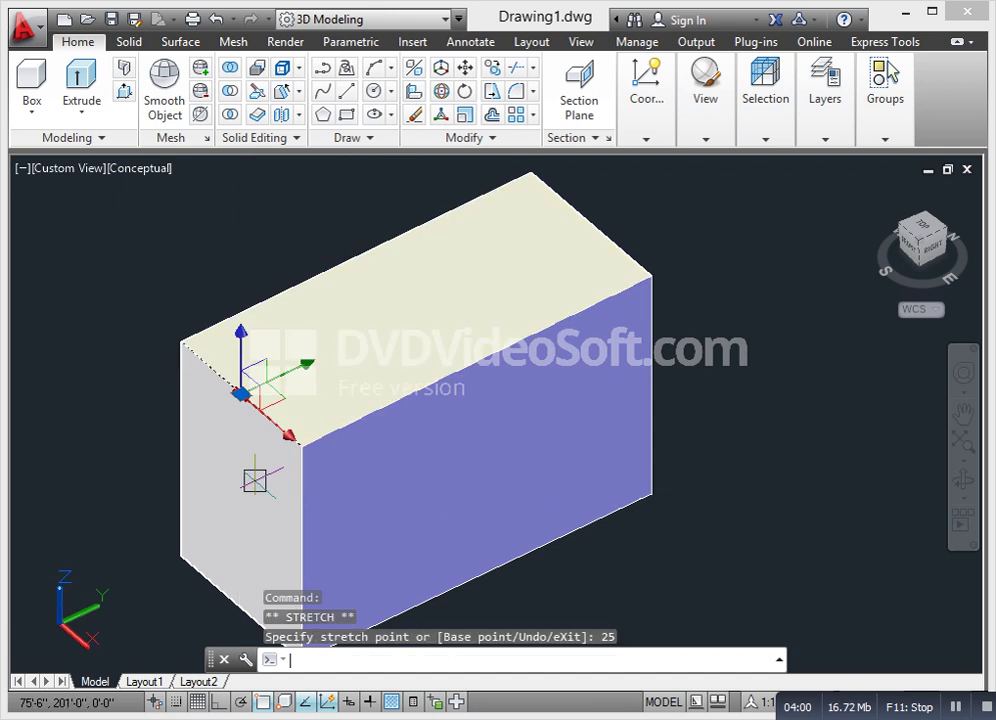
key(Escape)
key(Escape)
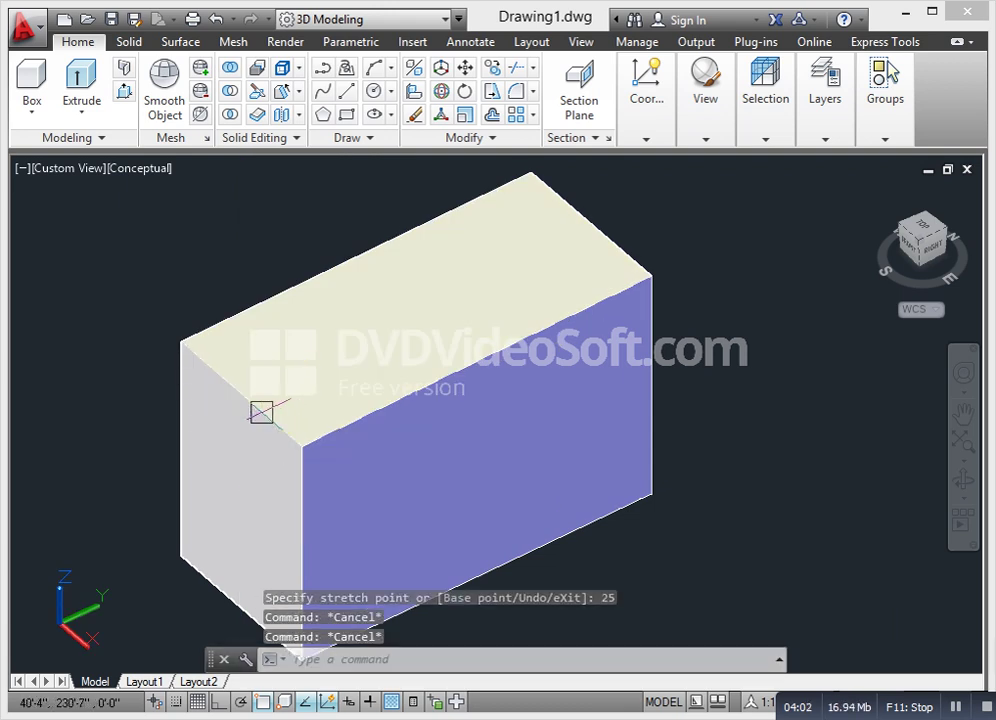
- Reselect the near short top edge, lower it along Z by another 25, and deselect everything
click(242, 425)
click(243, 419)
click(241, 406)
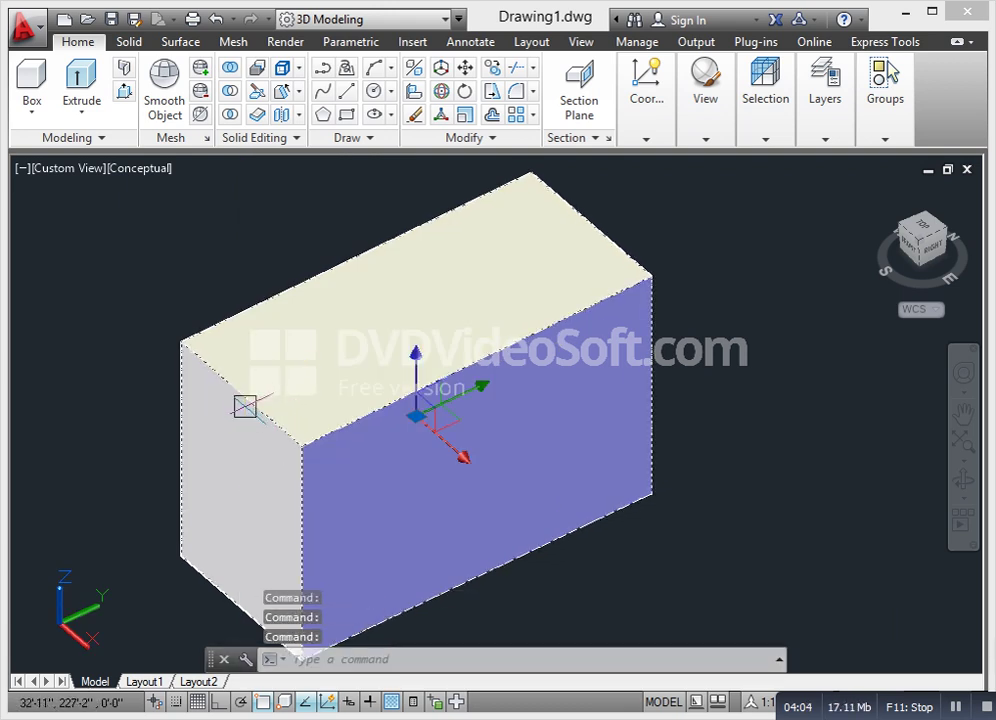
ctrl+click(248, 401)
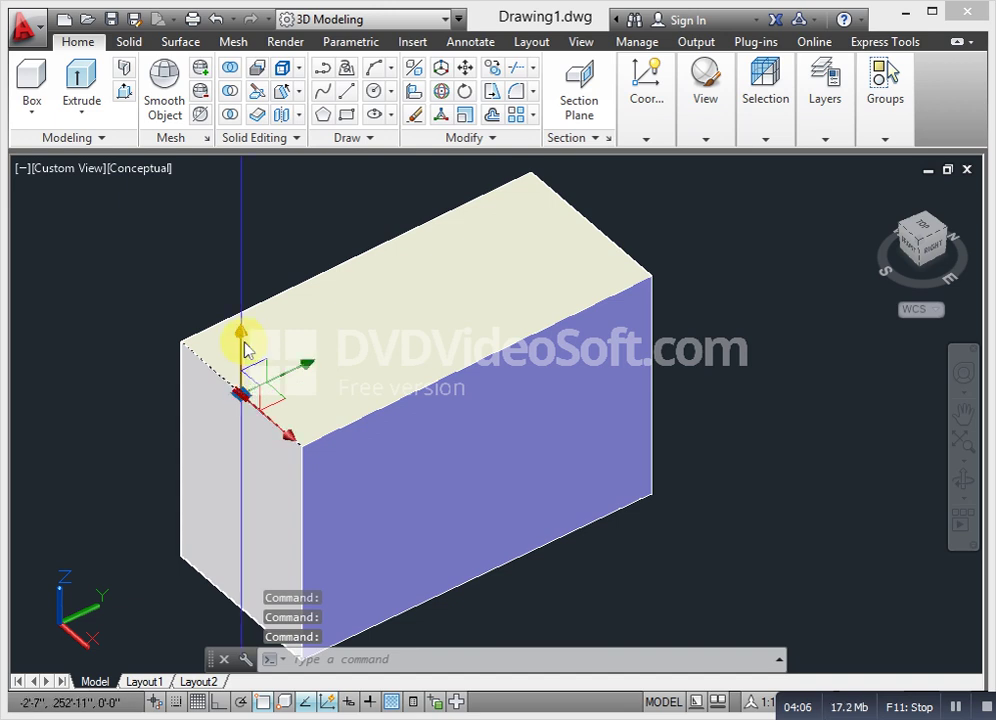
click(241, 393)
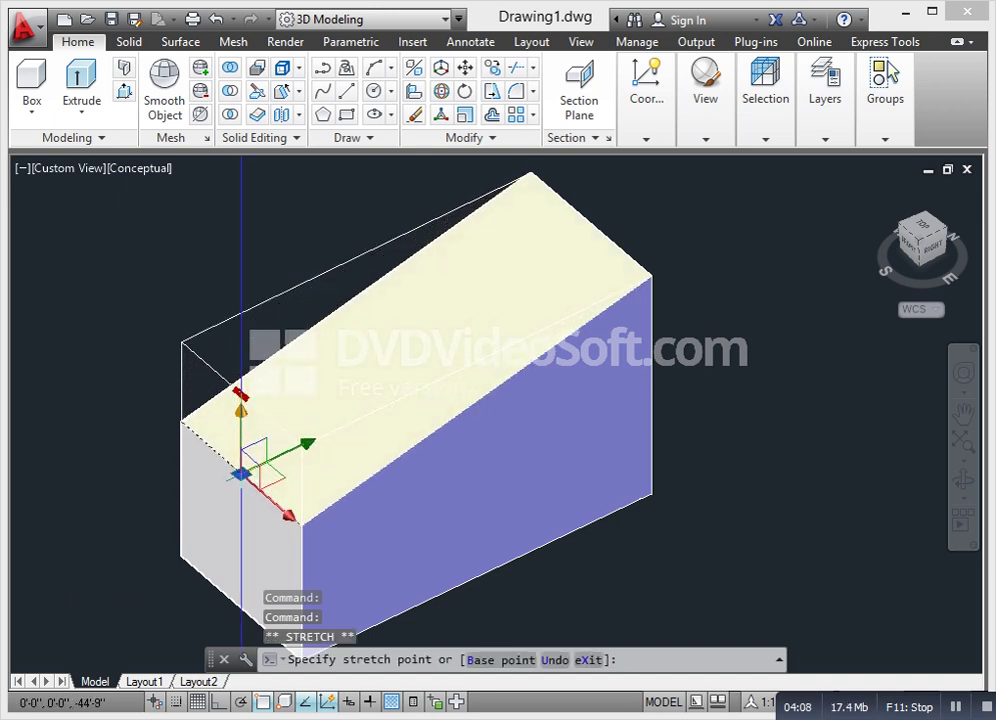
text(25)
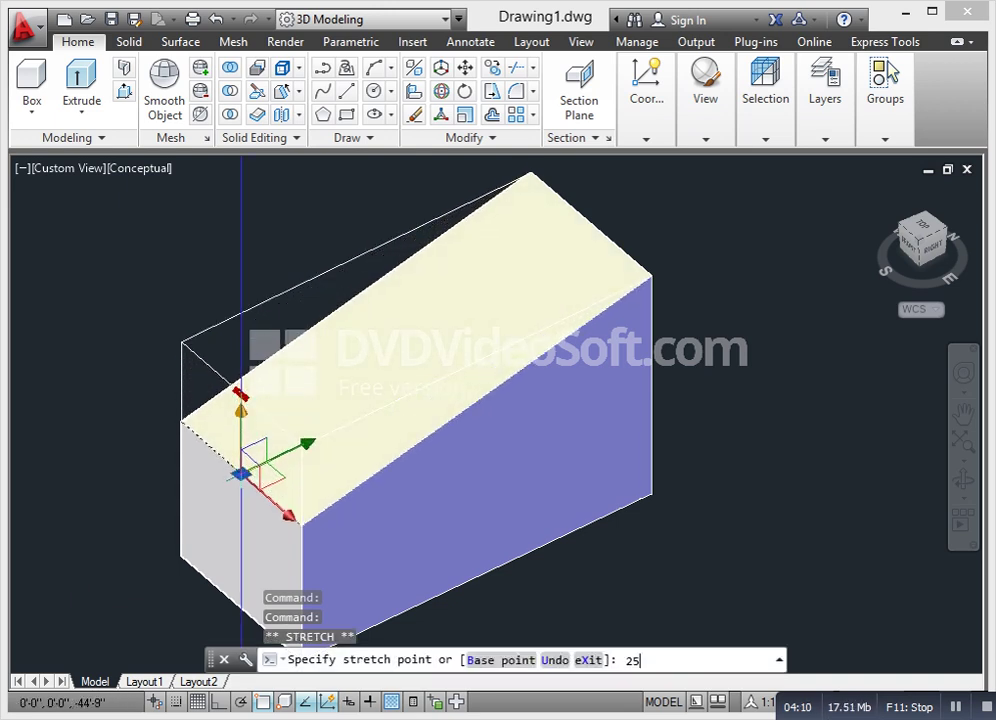
key(Return)
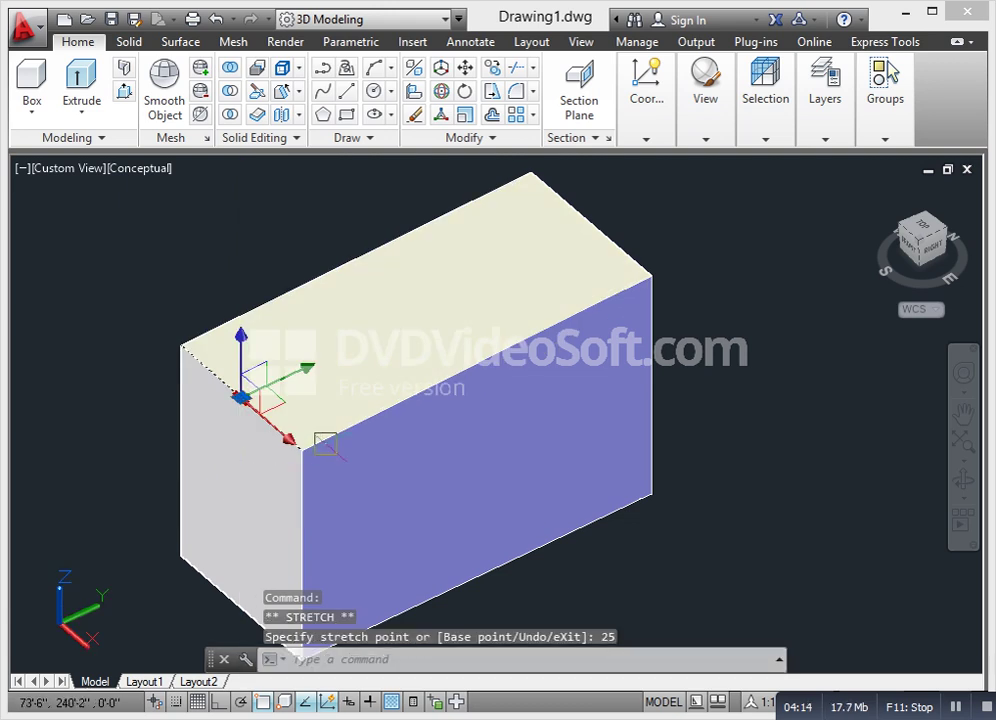
scroll(325, 443, down, 2)
key(Escape)
key(Escape)
key(Escape)
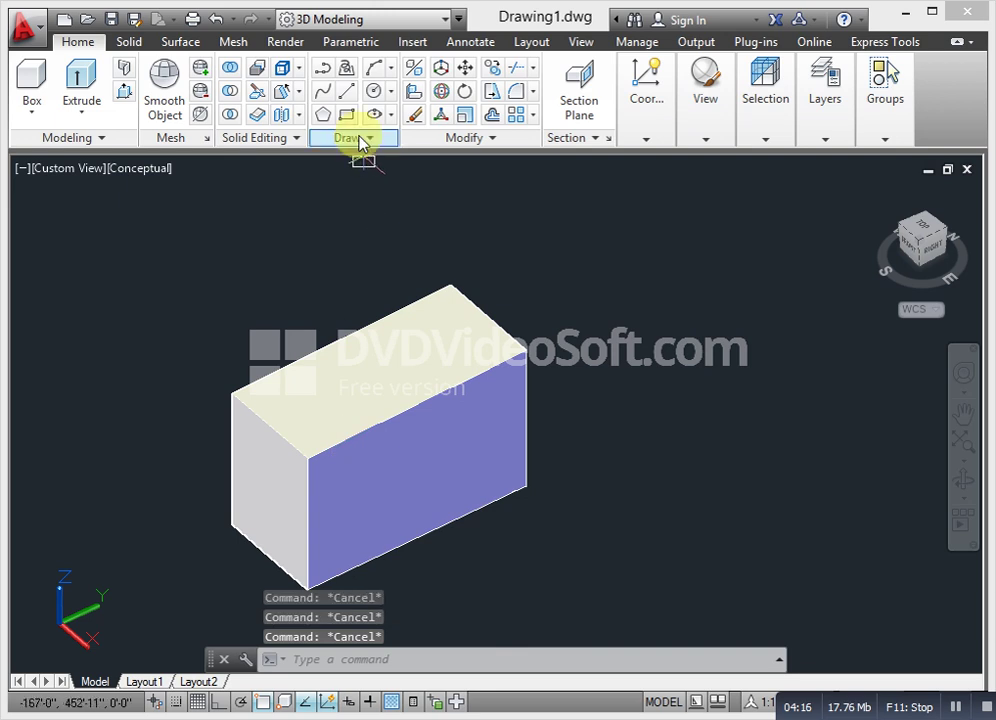
- Taper the box's top face by 25 degrees, taking the taper axis along the near short top edge from its front corner
click(296, 91)
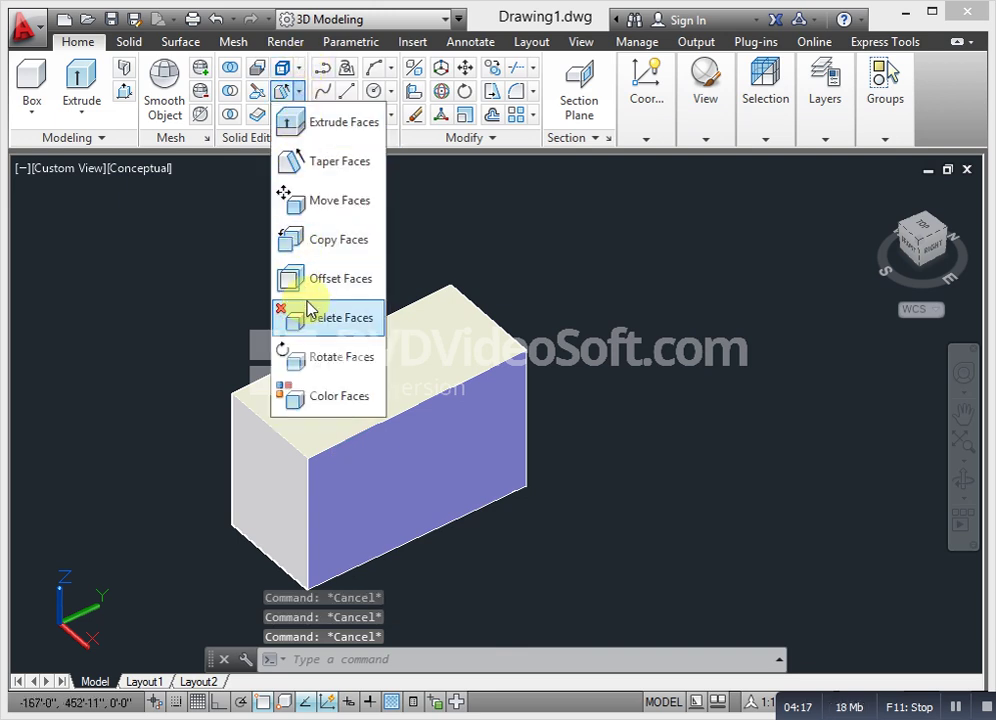
click(338, 163)
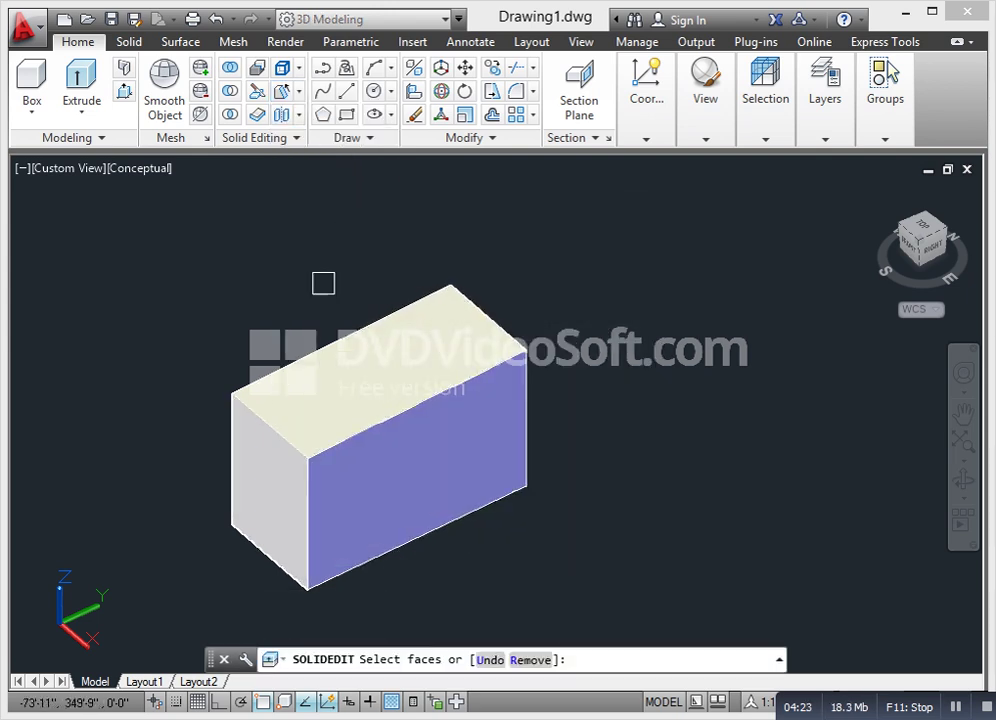
scroll(360, 320, up, 2)
click(394, 335)
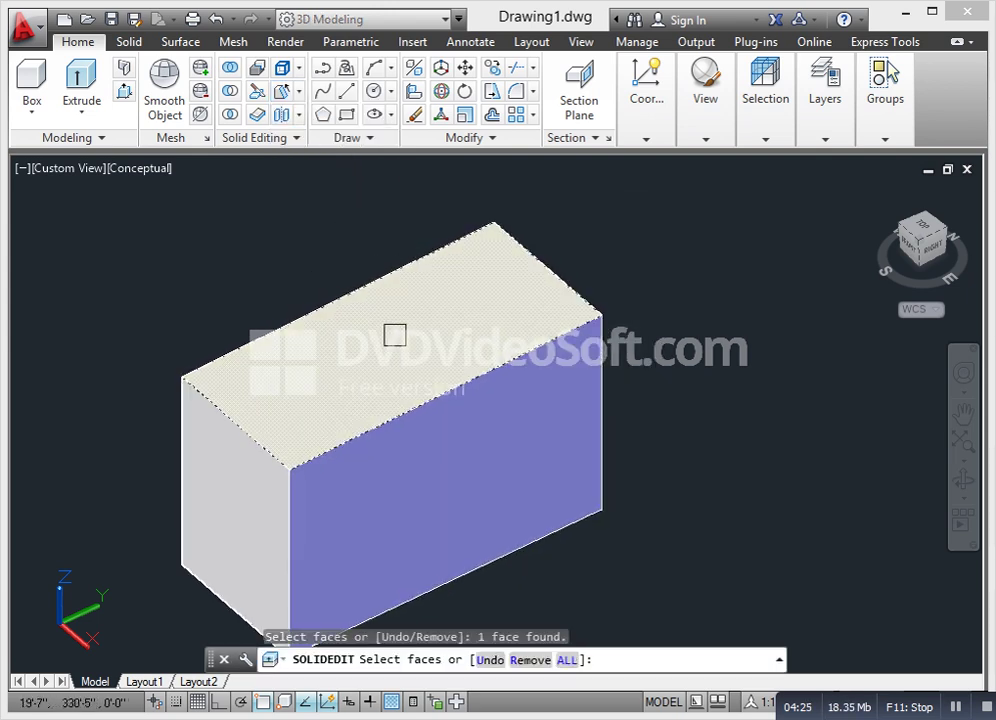
key(Return)
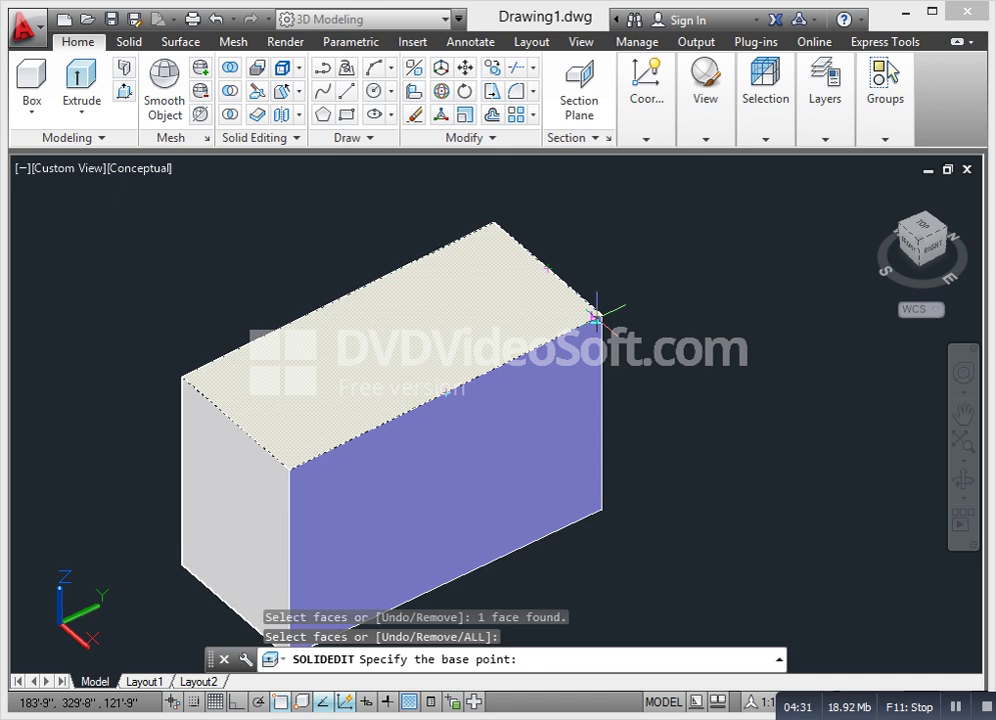
click(288, 467)
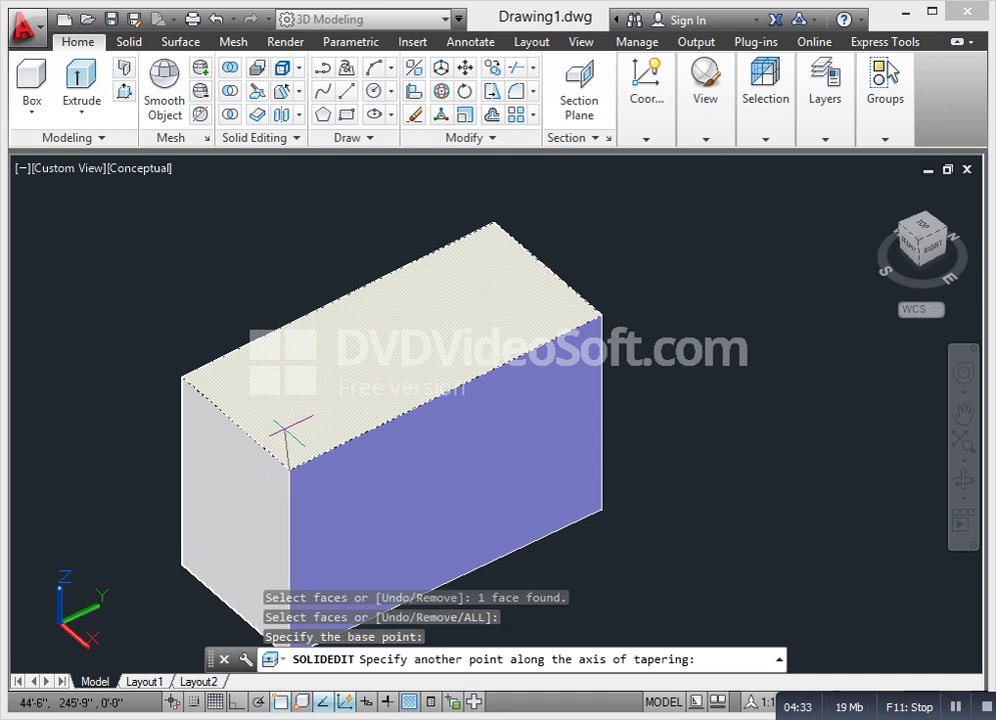
click(180, 377)
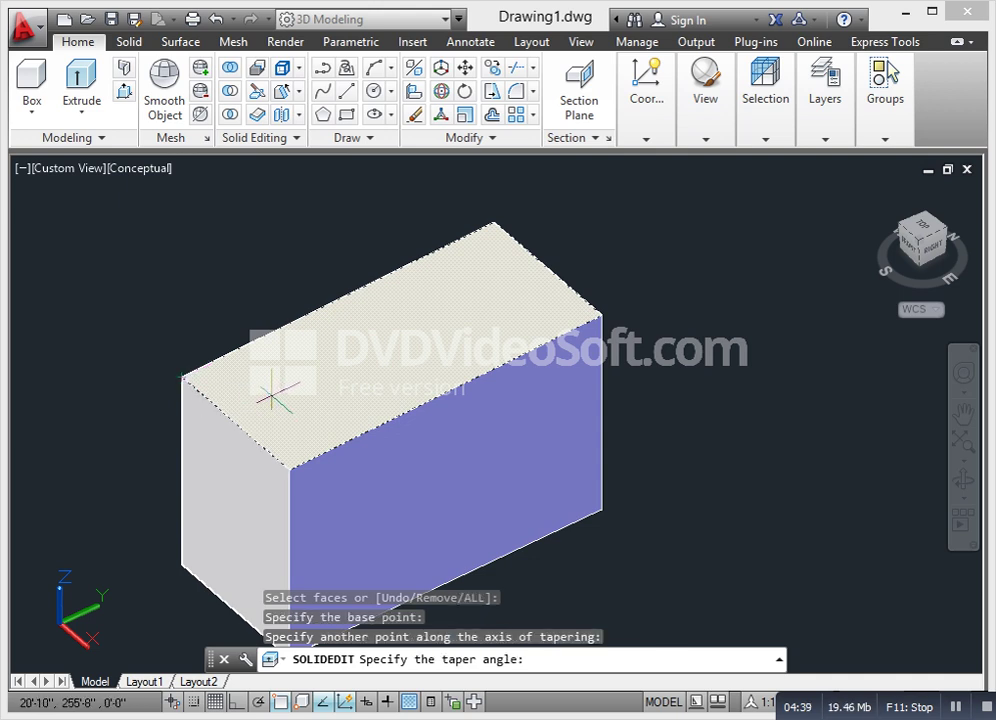
text(25)
key(Return)
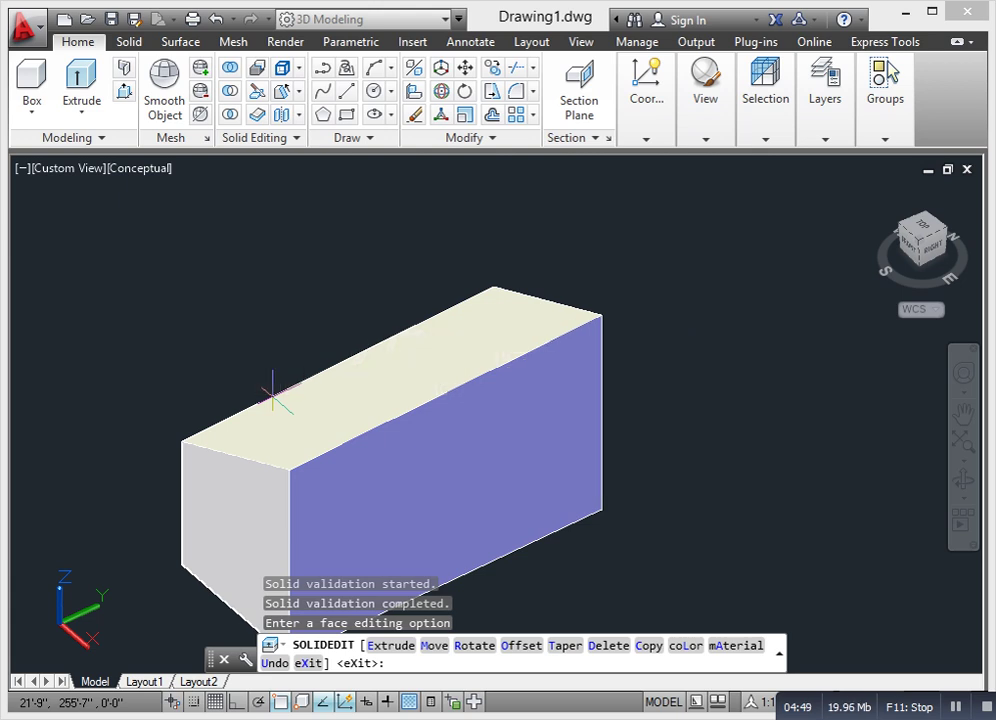
scroll(273, 396, down, 4)
scroll(277, 403, up, 3)
key(Escape)
shift+middle_drag(283, 475, 436, 462)
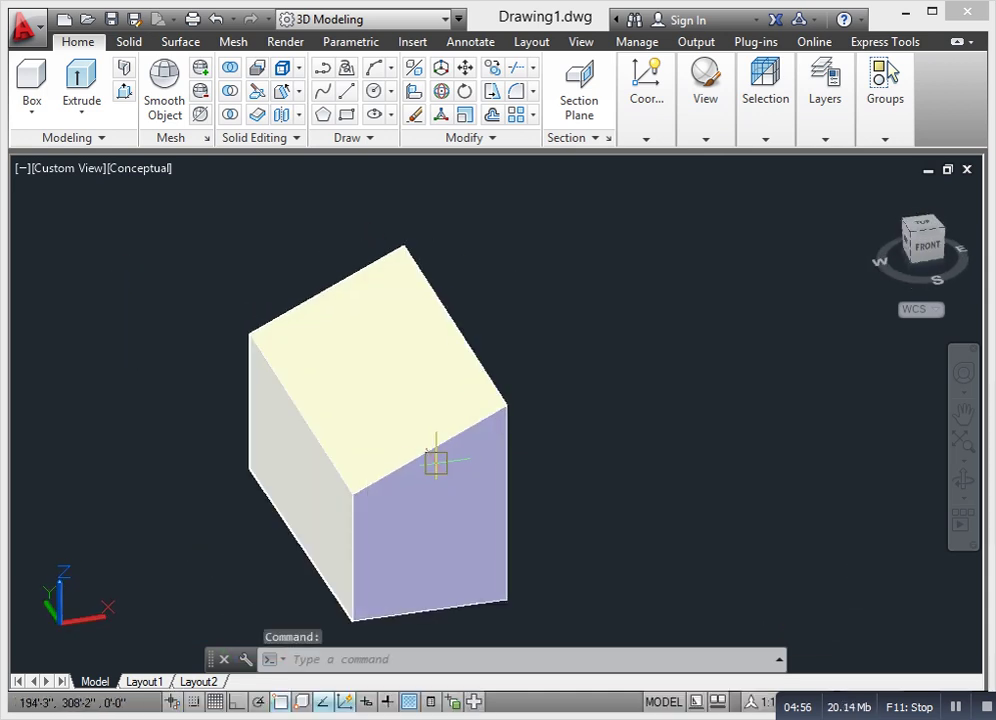
- Undo the top face taper and the view changes made since
key(Escape)
text(u)
key(Return)
key(Return)
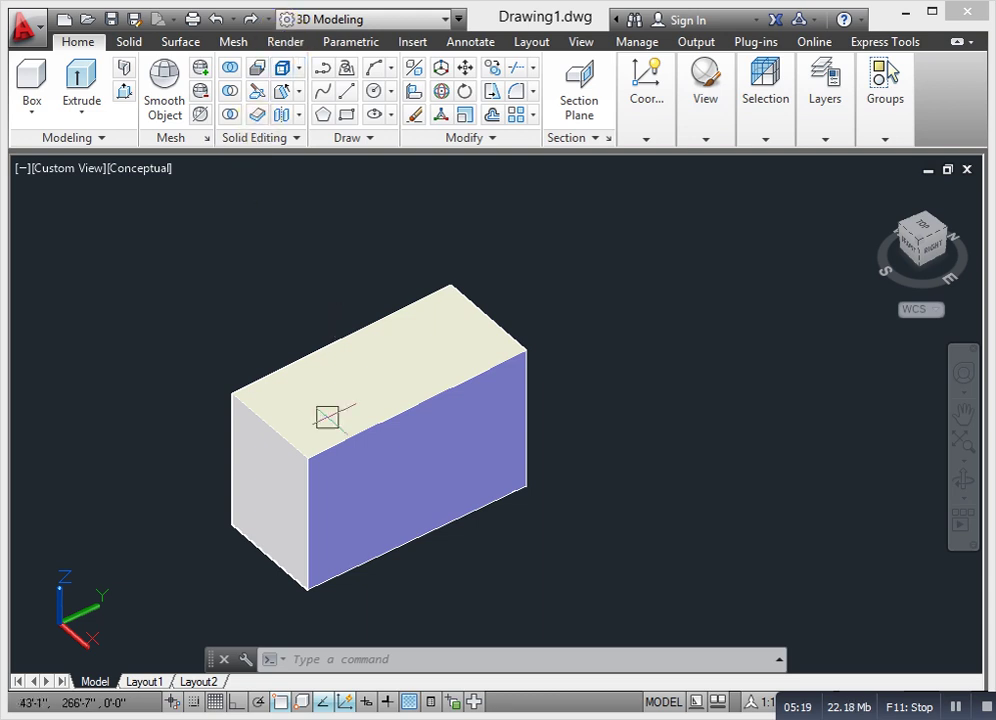
scroll(350, 425, down, 2)
scroll(358, 420, up, 3)
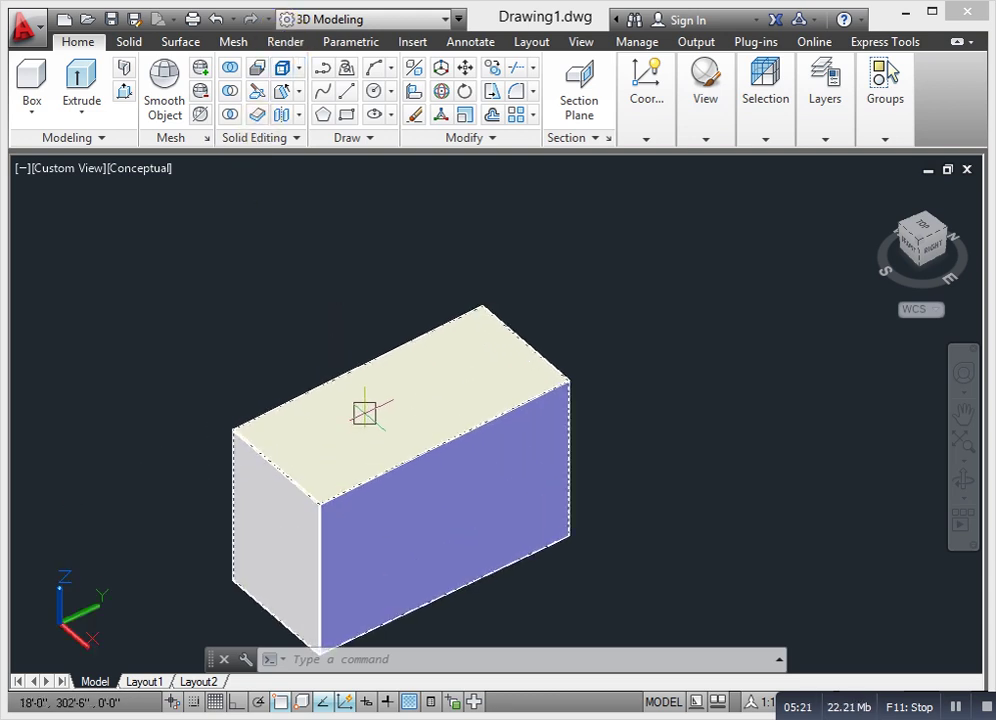
mouse_move(363, 414)
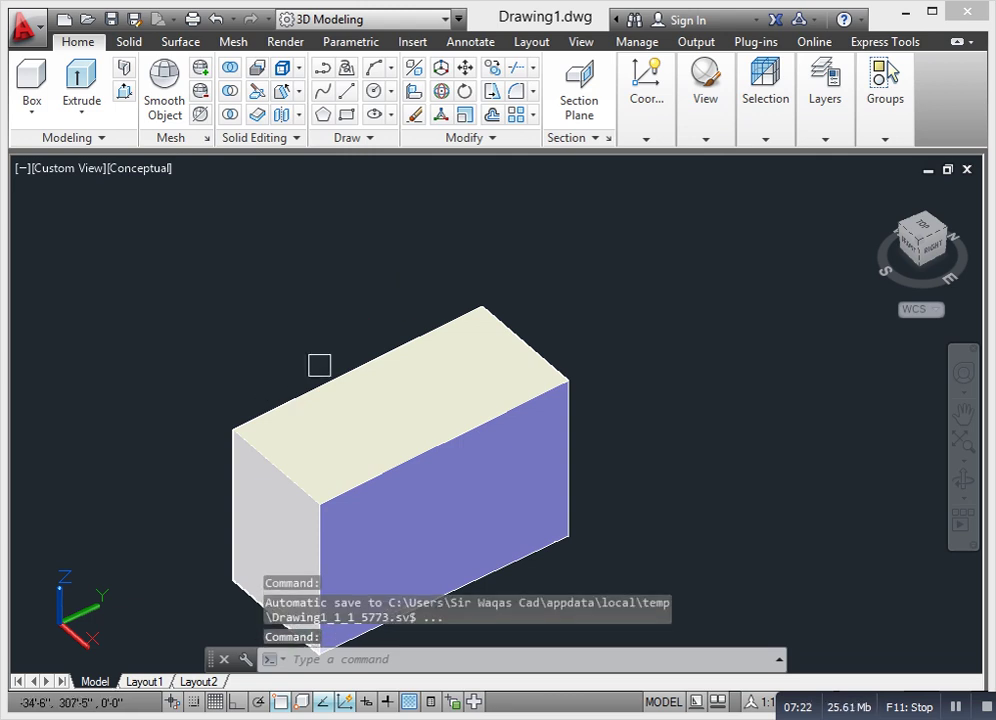
- Taper the top face by 25 degrees, with the axis from the far short top edge's midpoint to the front vertical edge's midpoint
scroll(315, 335, down, 2)
click(323, 300)
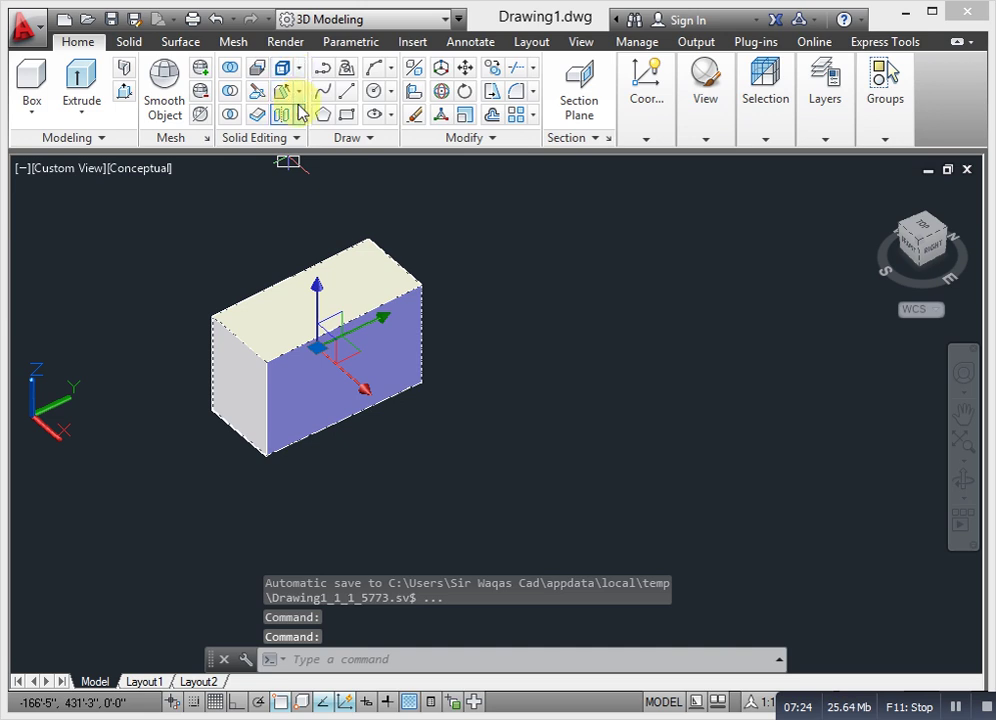
scroll(309, 375, up, 3)
middle_drag(324, 350, 325, 262)
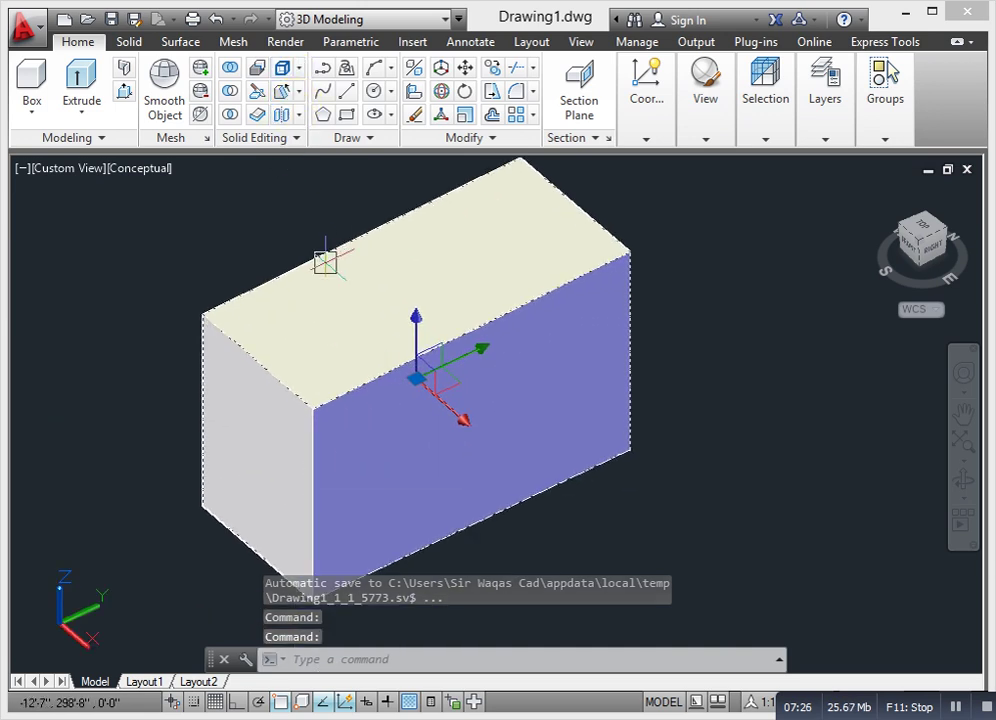
click(297, 92)
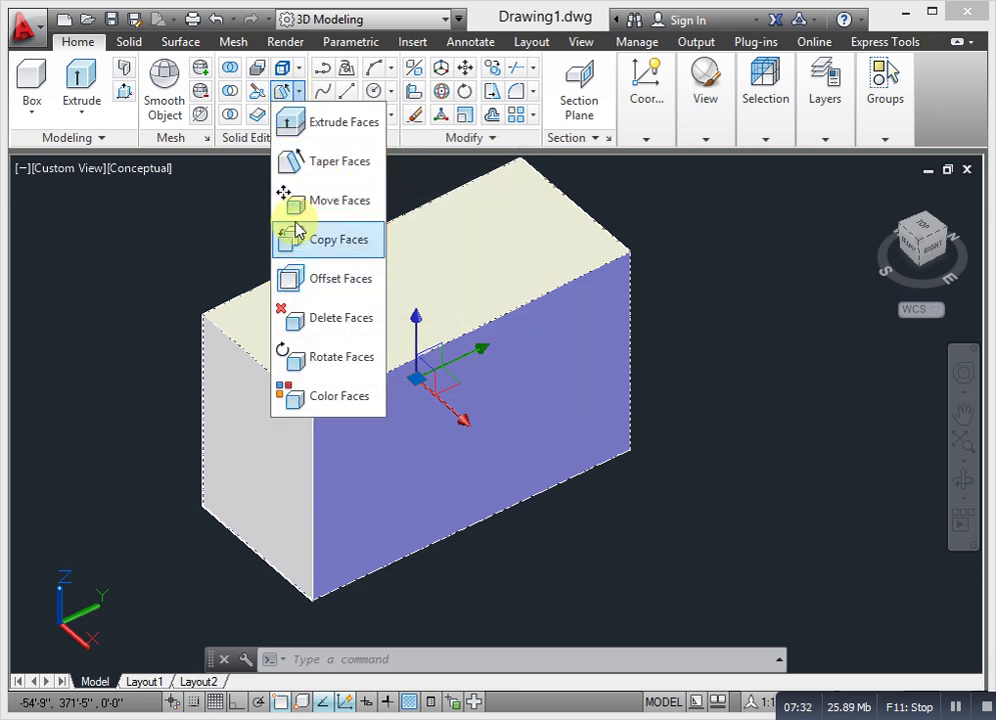
click(325, 162)
scroll(416, 400, up, 3)
scroll(367, 385, down, 2)
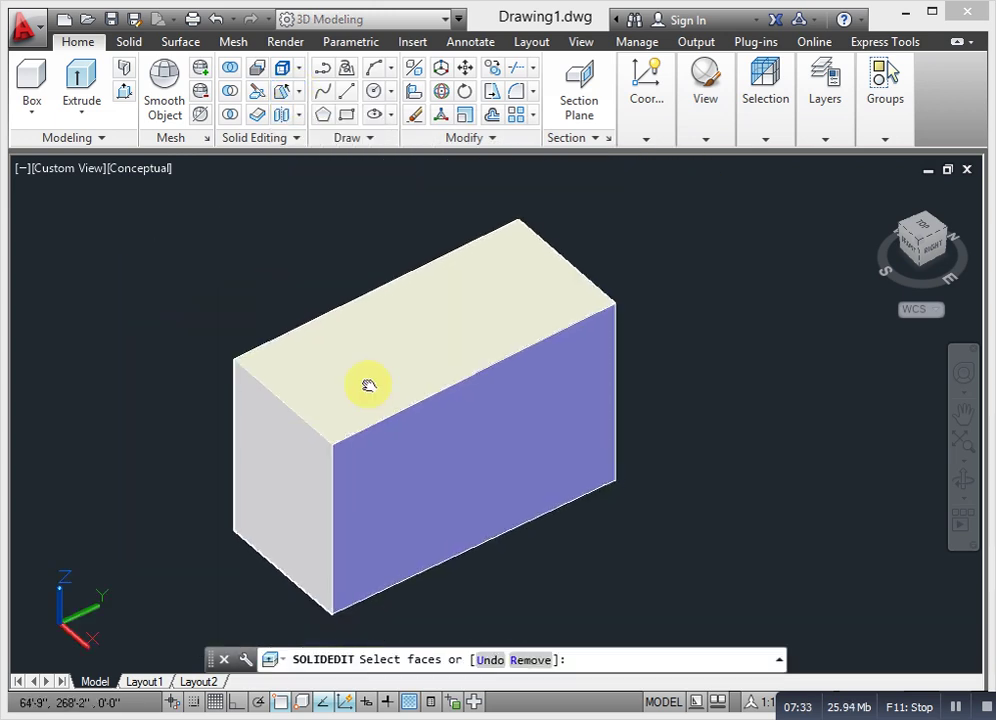
scroll(400, 436, up, 2)
click(360, 305)
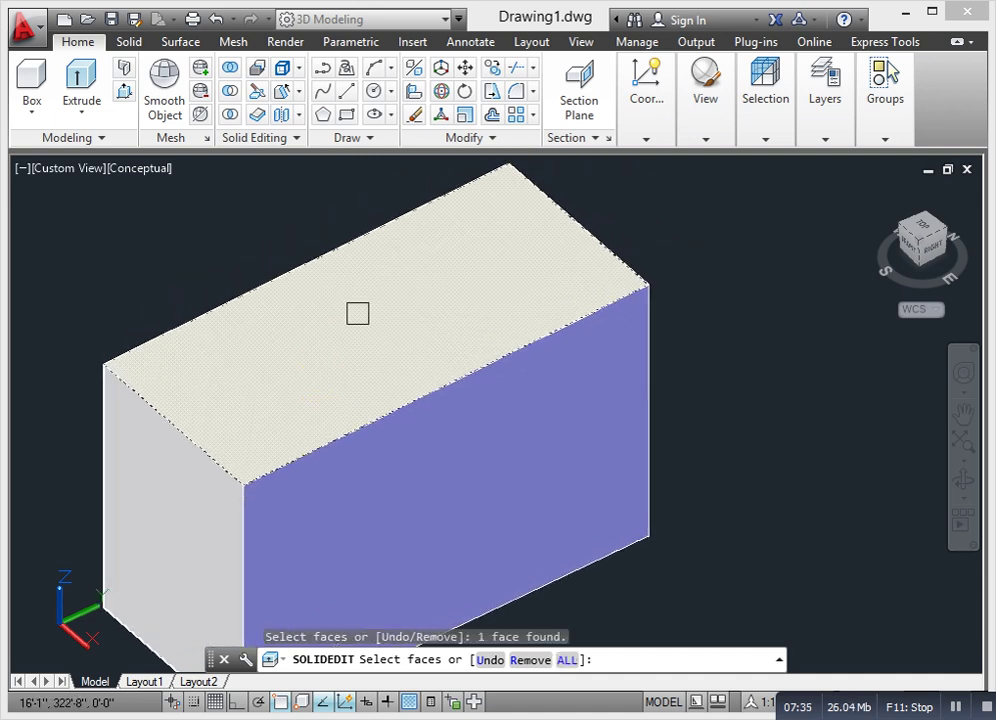
key(Return)
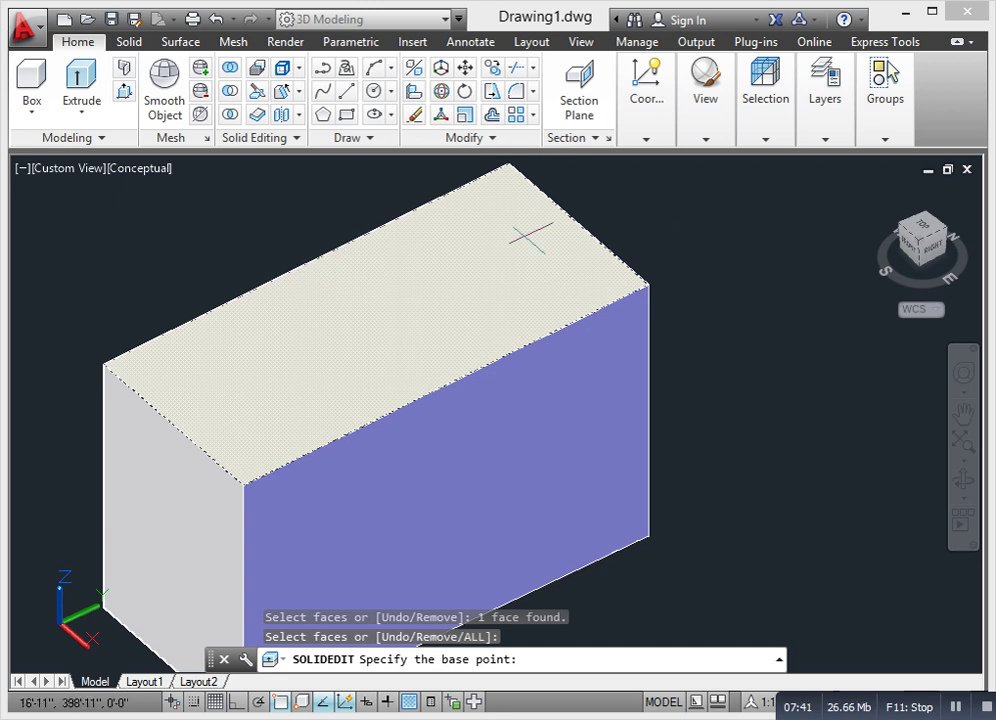
click(578, 222)
middle_drag(175, 420, 175, 352)
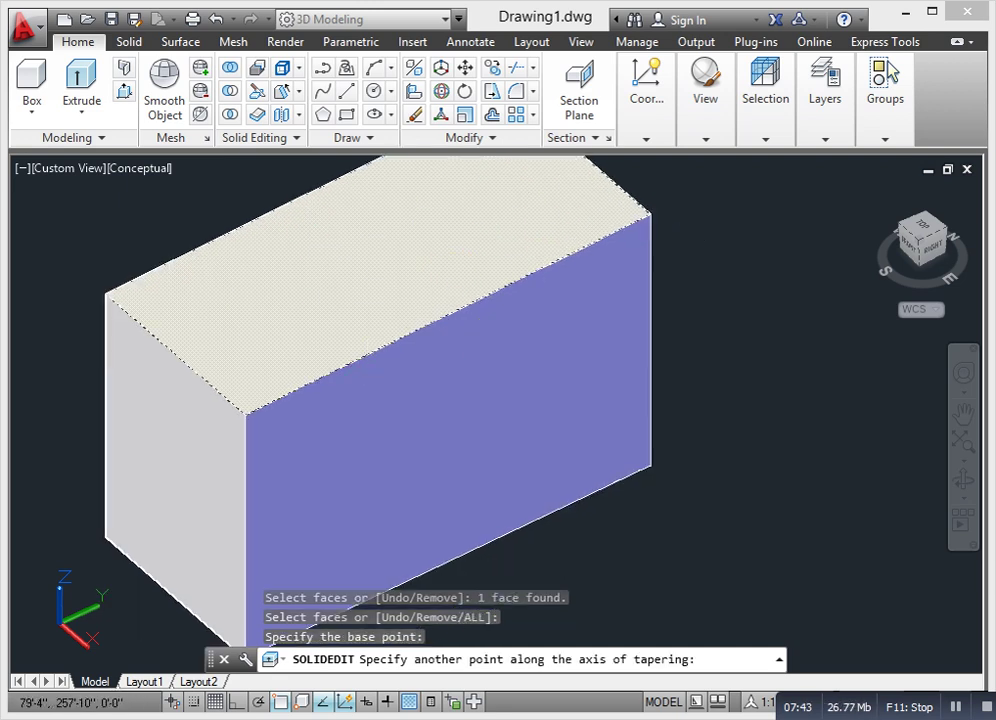
click(244, 537)
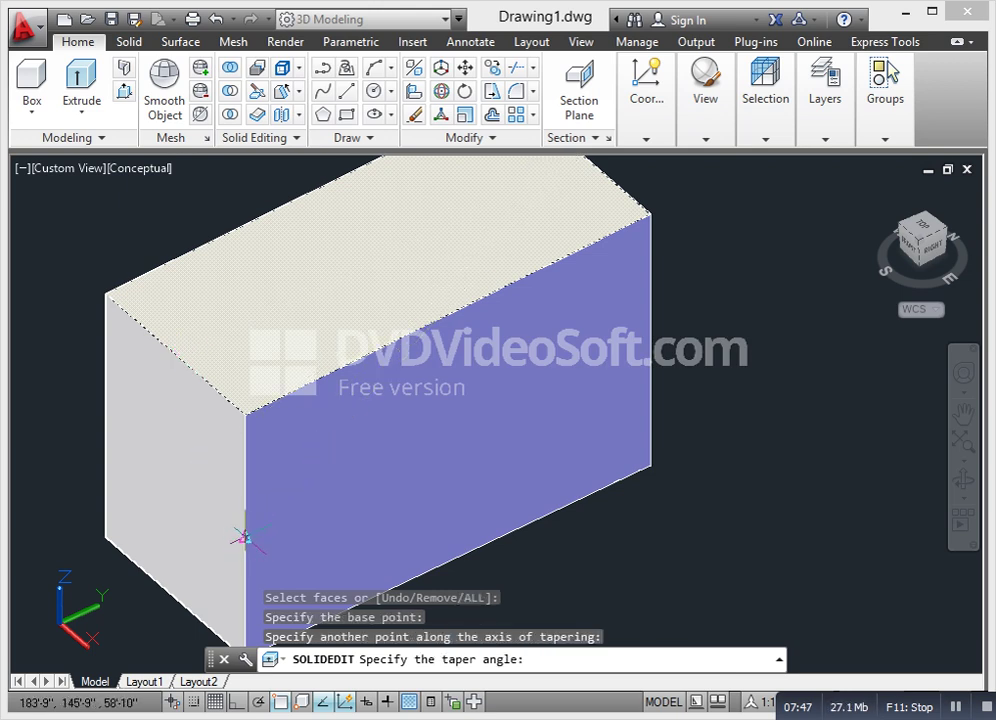
text(15)
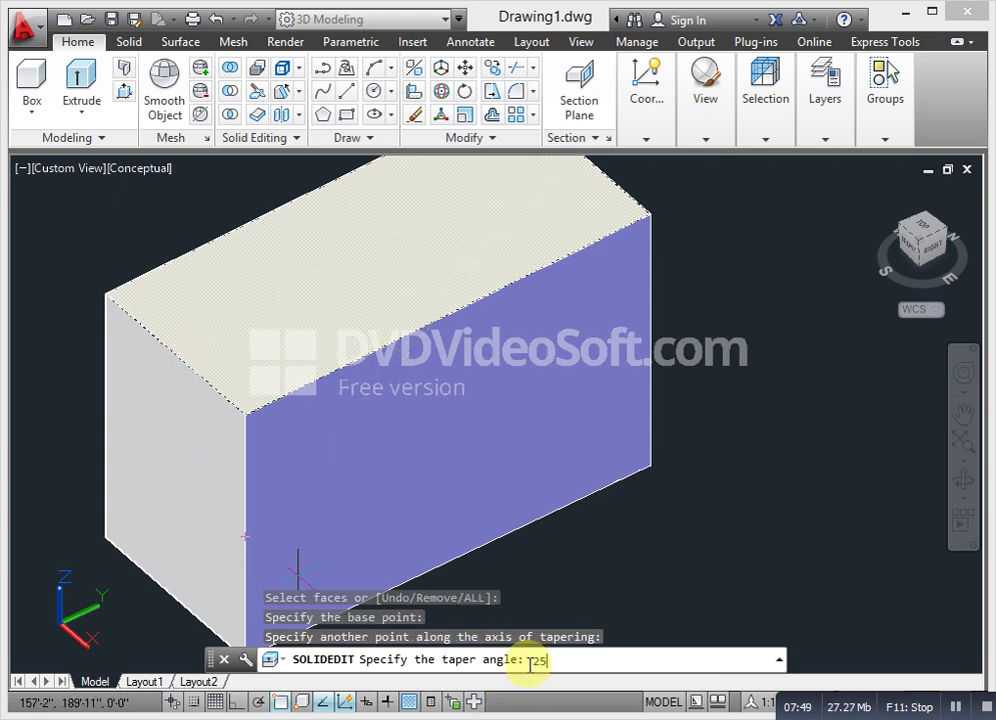
key(Return)
scroll(474, 440, down, 3)
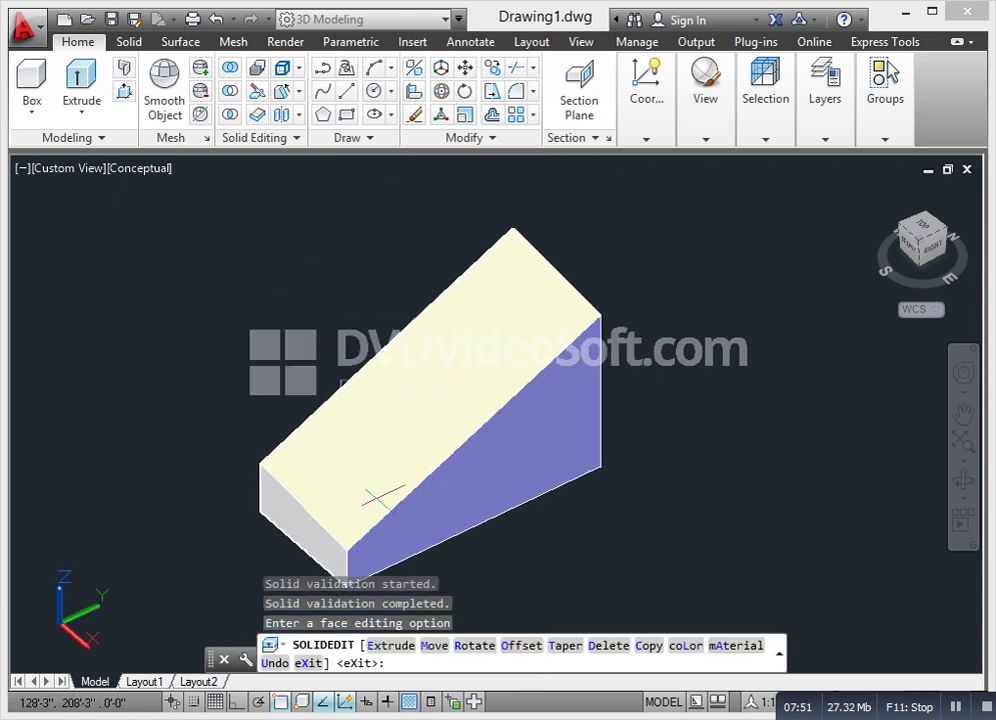
shift+middle_drag(389, 489, 525, 356)
scroll(342, 389, up, 1)
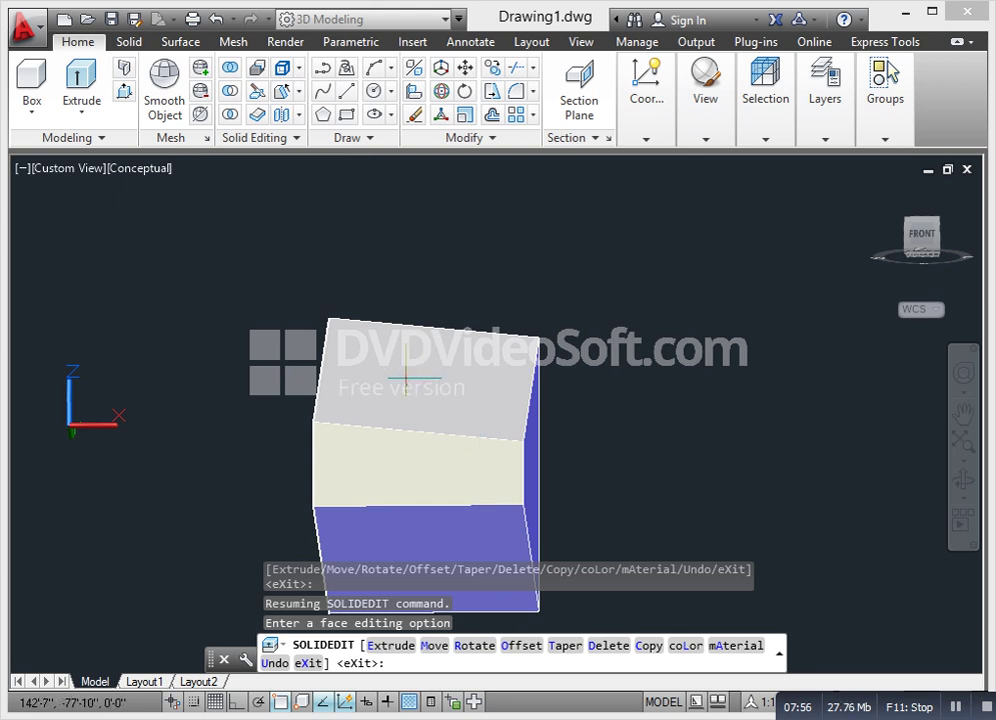
- Undo the 25-degree taper running between the two edge midpoints, and leave the face editing command
text(u)
key(Return)
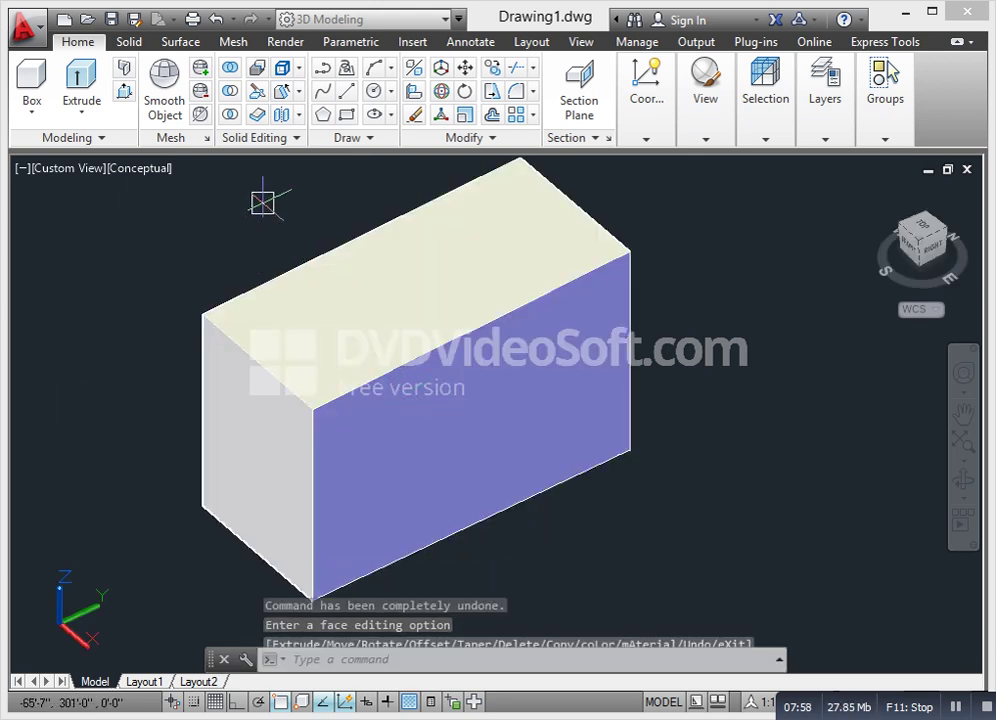
key(Escape)
- Taper the box's short end face by 25 degrees, with the axis from its bottom edge's midpoint to its top edge's midpoint
click(290, 91)
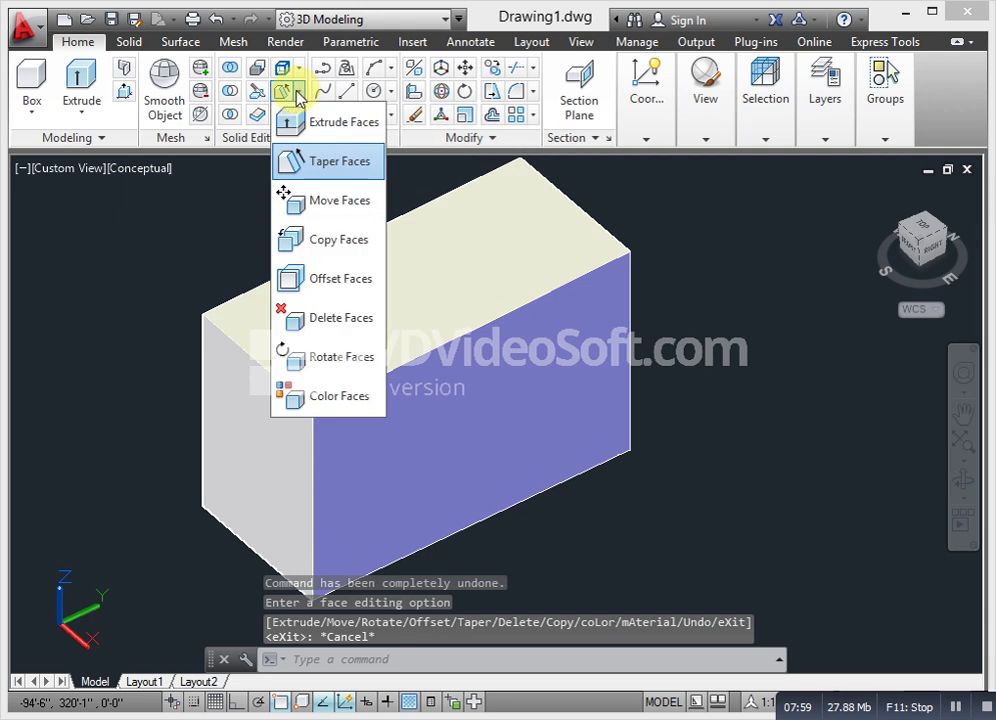
click(320, 178)
click(238, 470)
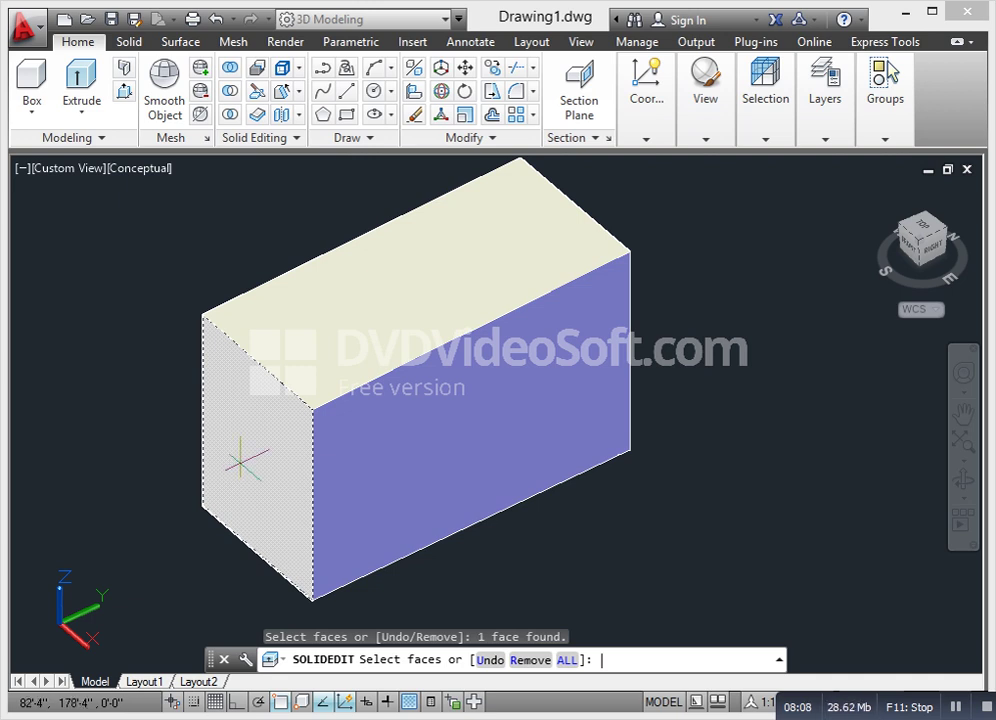
key(Return)
click(258, 550)
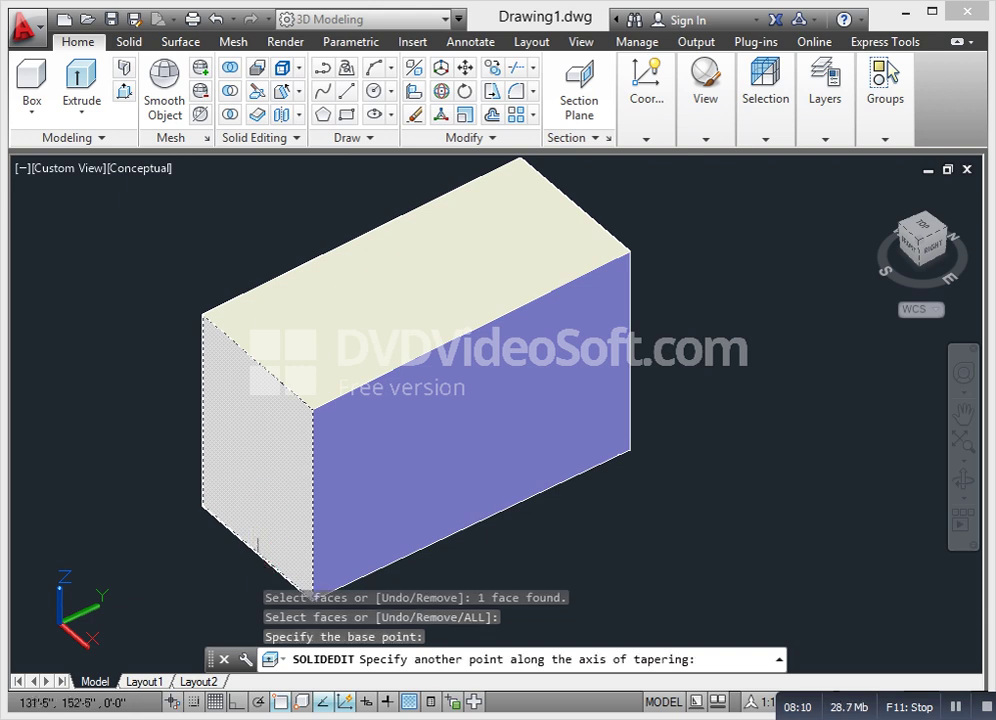
click(258, 360)
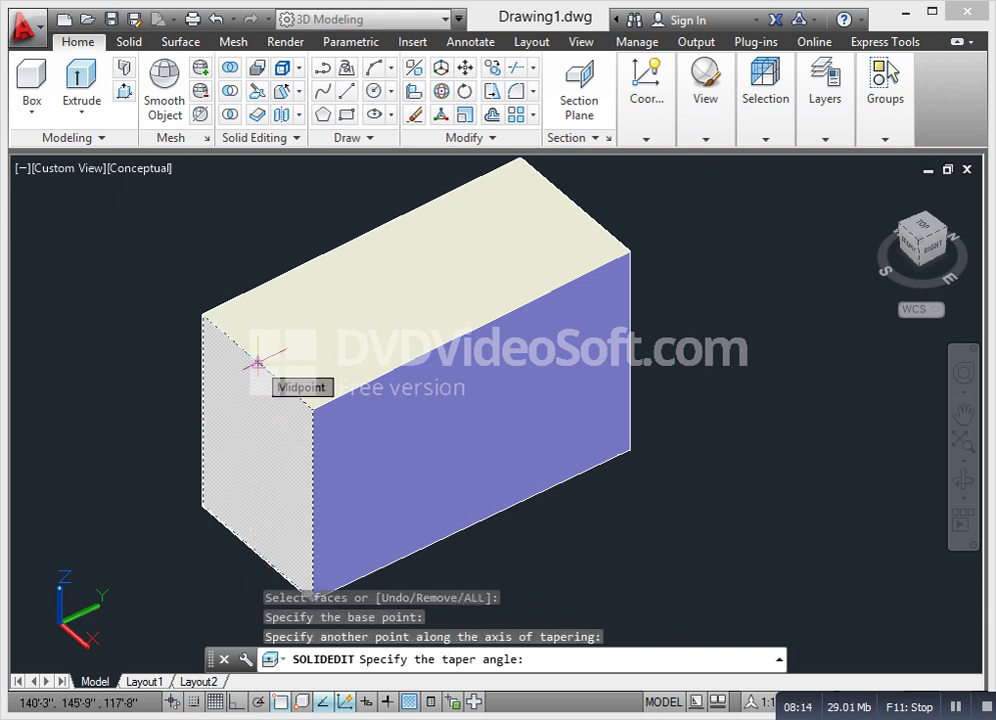
text(25)
key(Return)
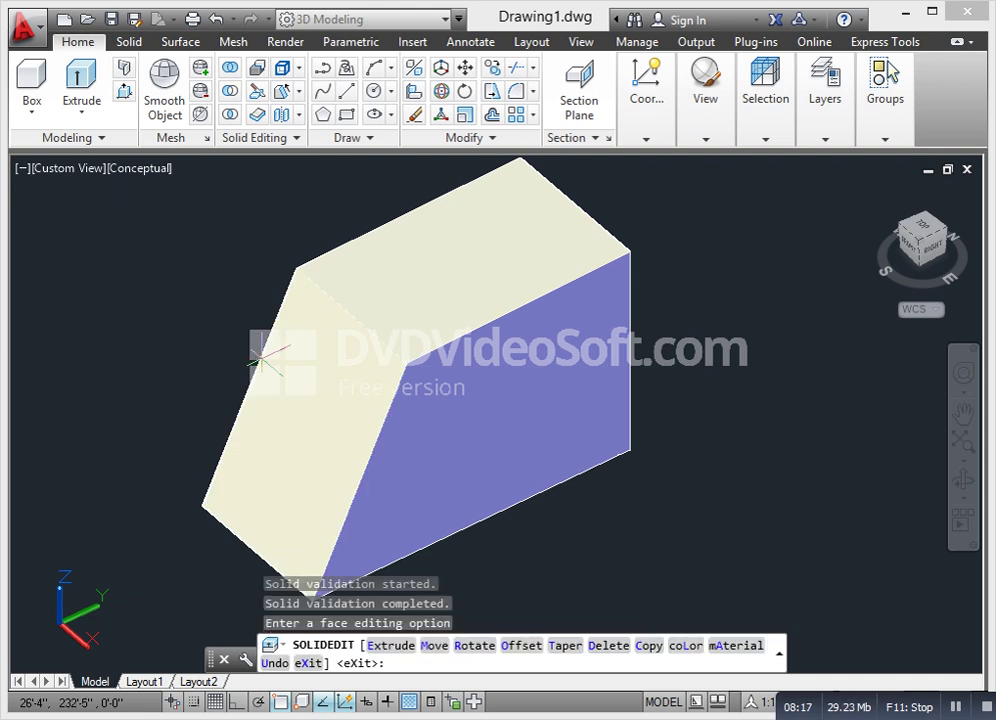
- Undo the end face taper along the vertical axis and leave the face editing command
text(u)
key(Return)
key(Escape)
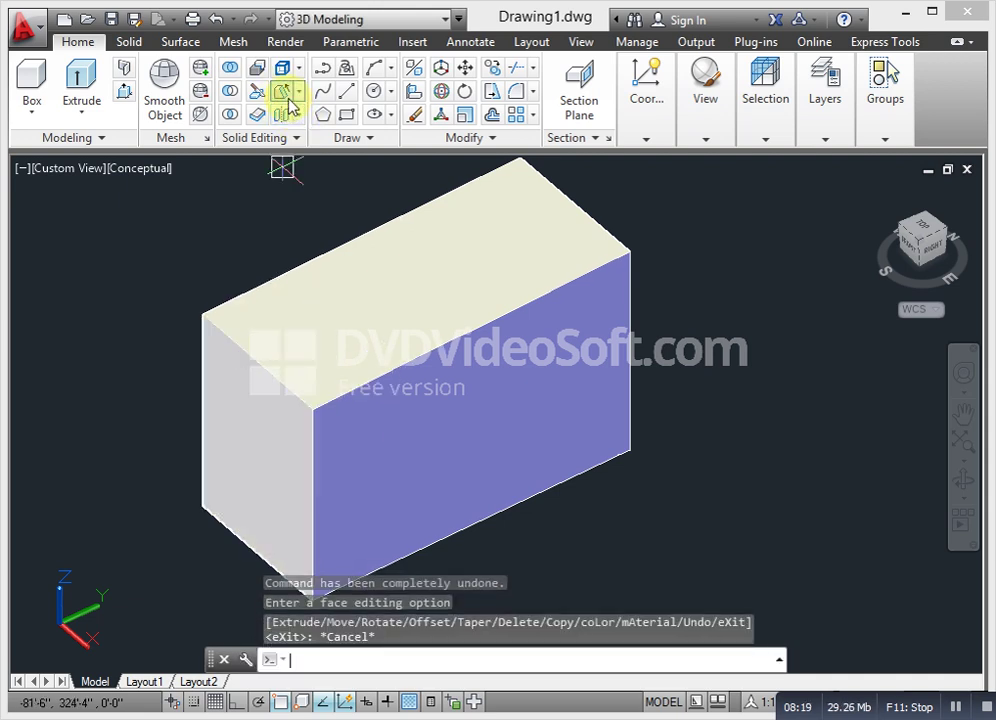
- Taper the short end face by 25 degrees, with the axis from its rear vertical edge's midpoint to its front vertical edge's midpoint
click(271, 433)
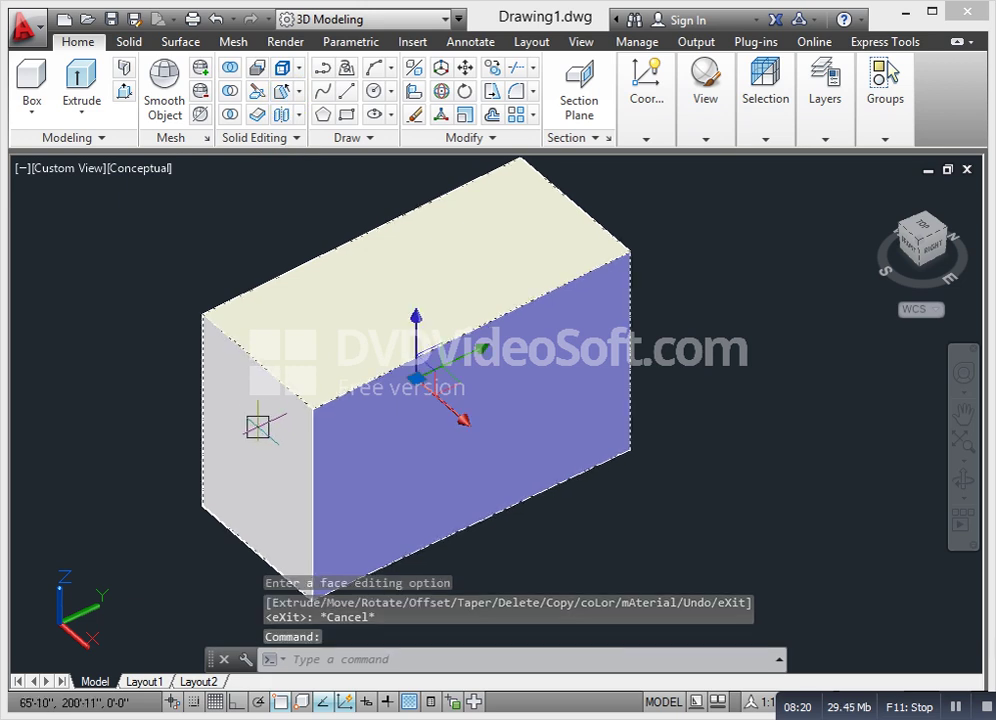
click(280, 91)
click(274, 452)
key(Return)
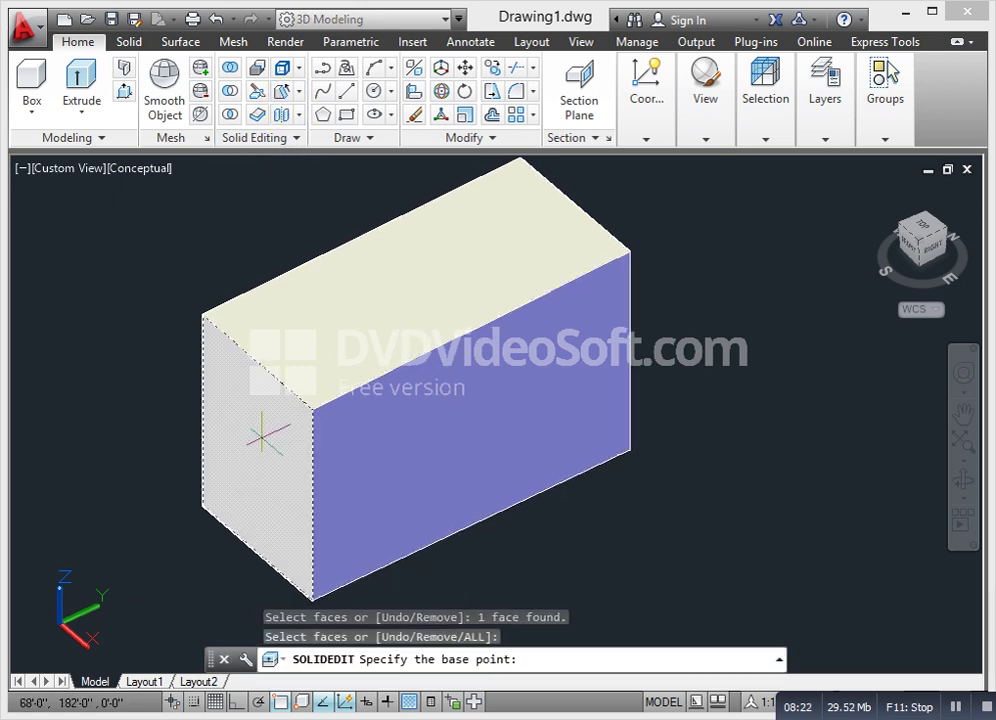
click(204, 412)
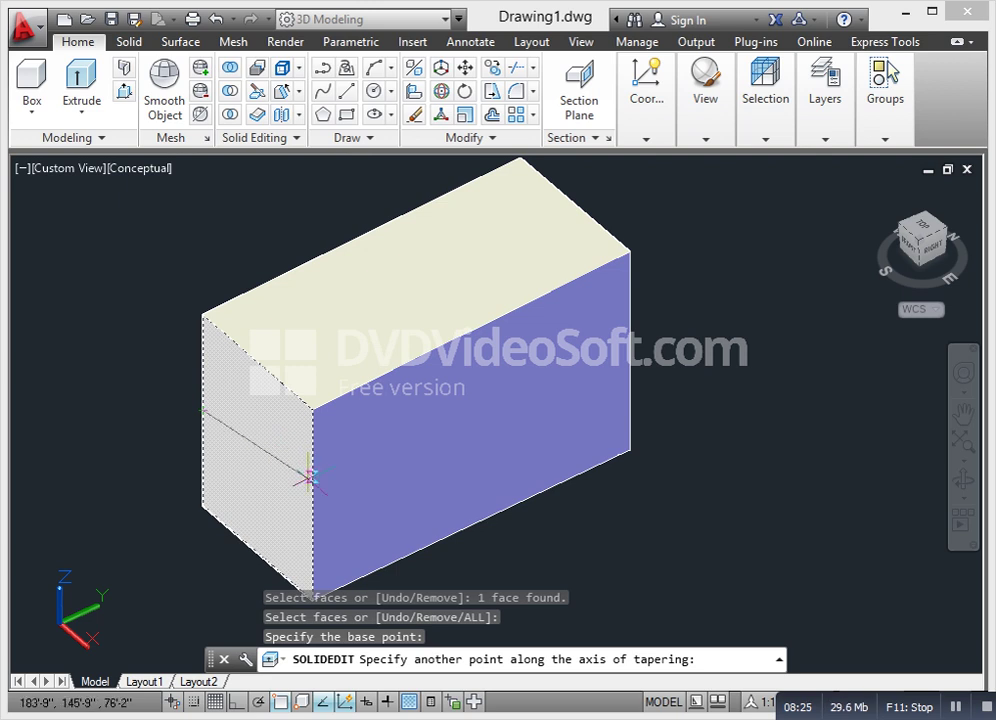
click(310, 507)
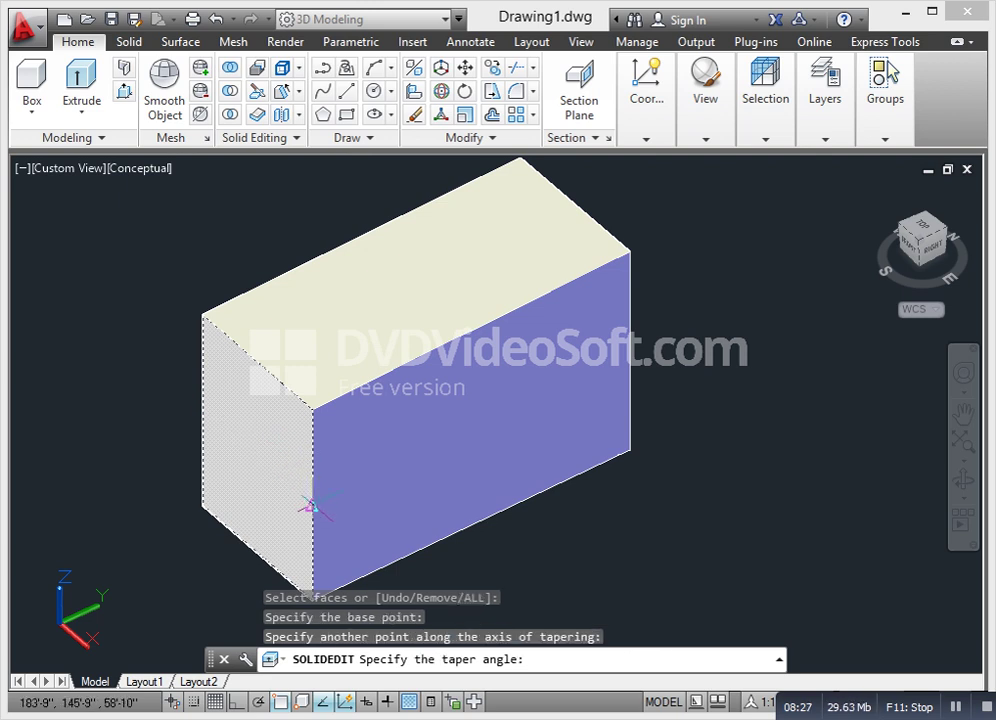
text(25)
key(Return)
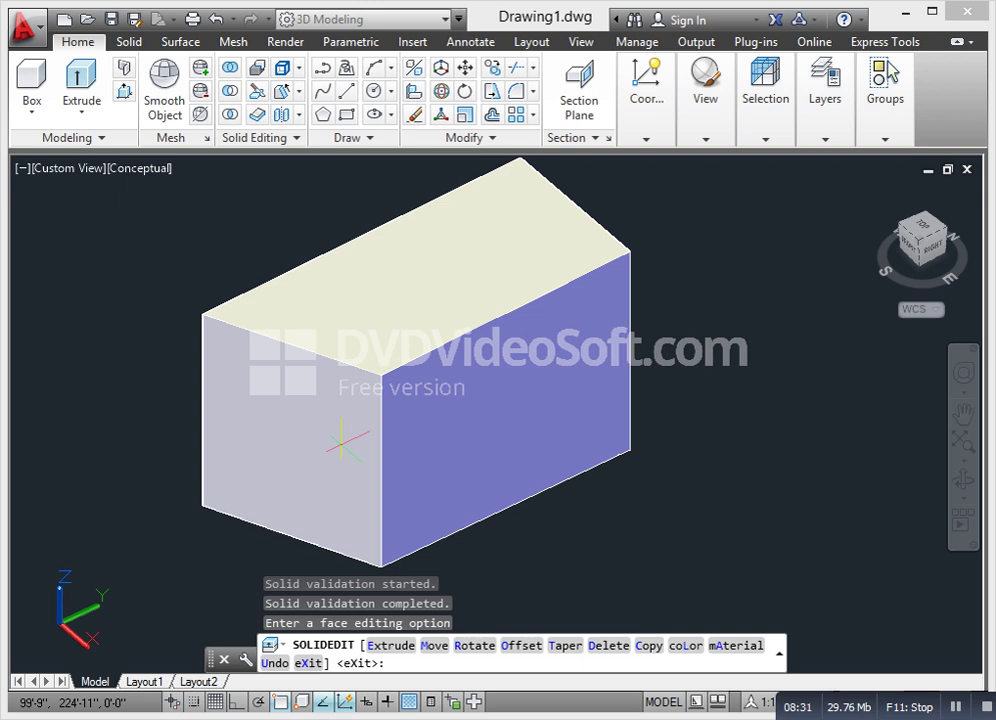
- Undo the end face taper along the horizontal axis and leave the face editing command
text(u)
key(Return)
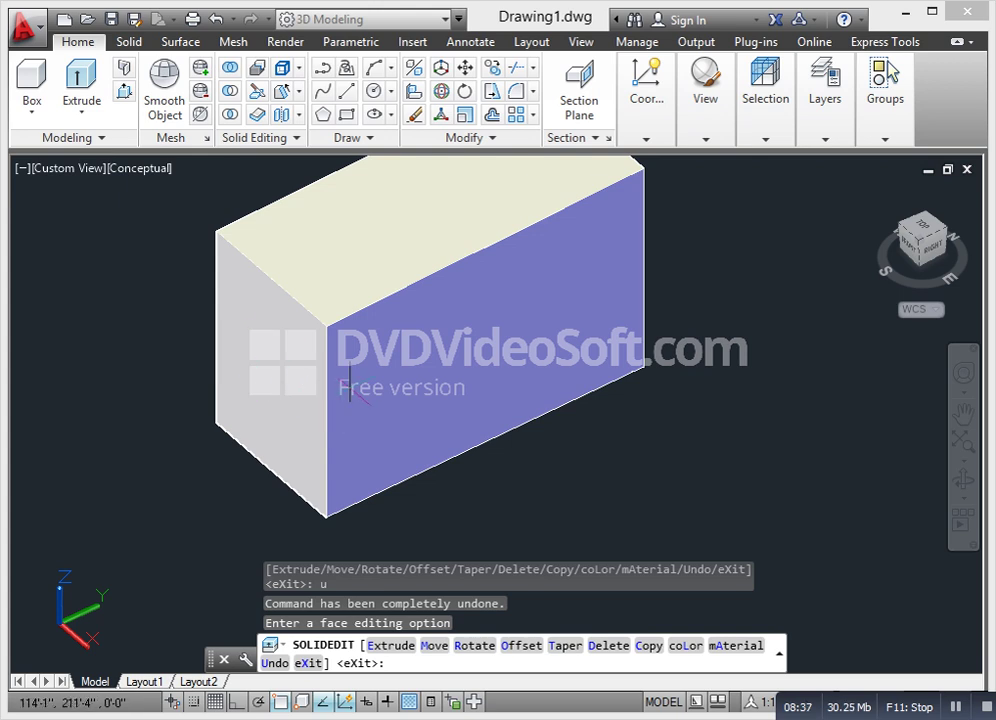
middle_drag(325, 408, 302, 473)
scroll(243, 442, down, 4)
scroll(330, 398, up, 3)
key(Escape)
- Move the short end face outward with Move Faces, from the far top corner to the midpoint of the front long top edge
click(363, 332)
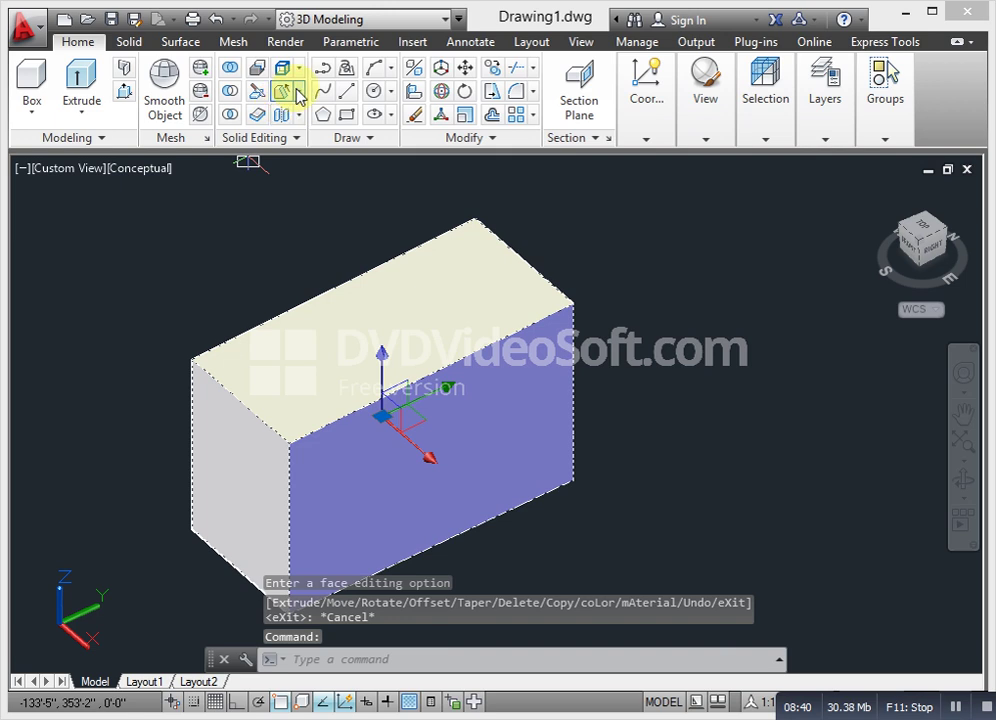
click(296, 91)
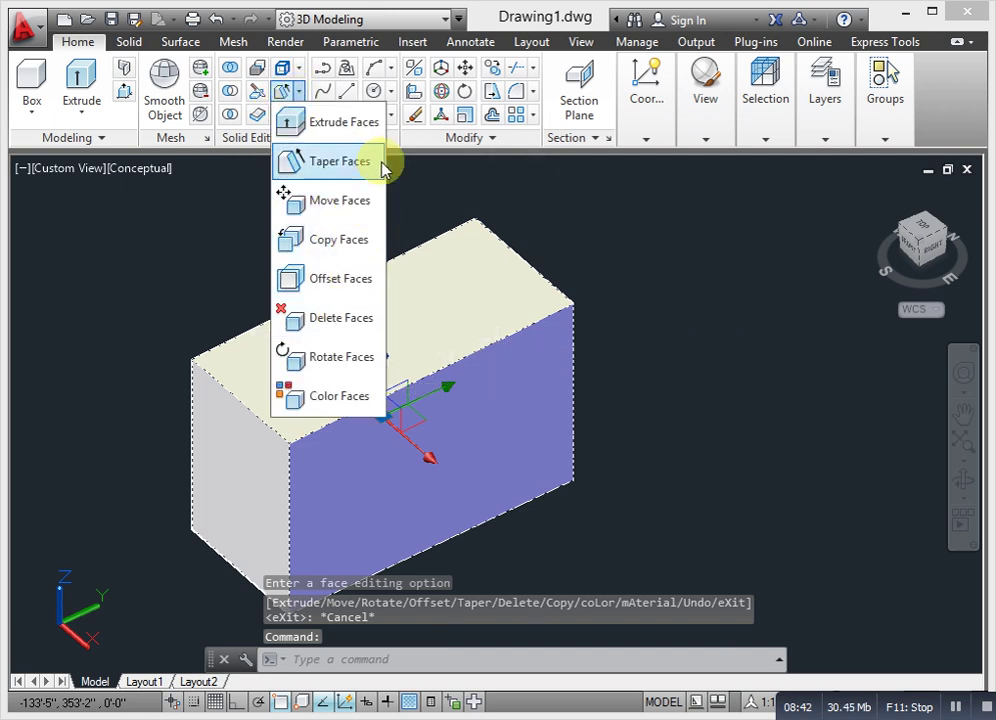
click(325, 205)
middle_drag(322, 455, 347, 357)
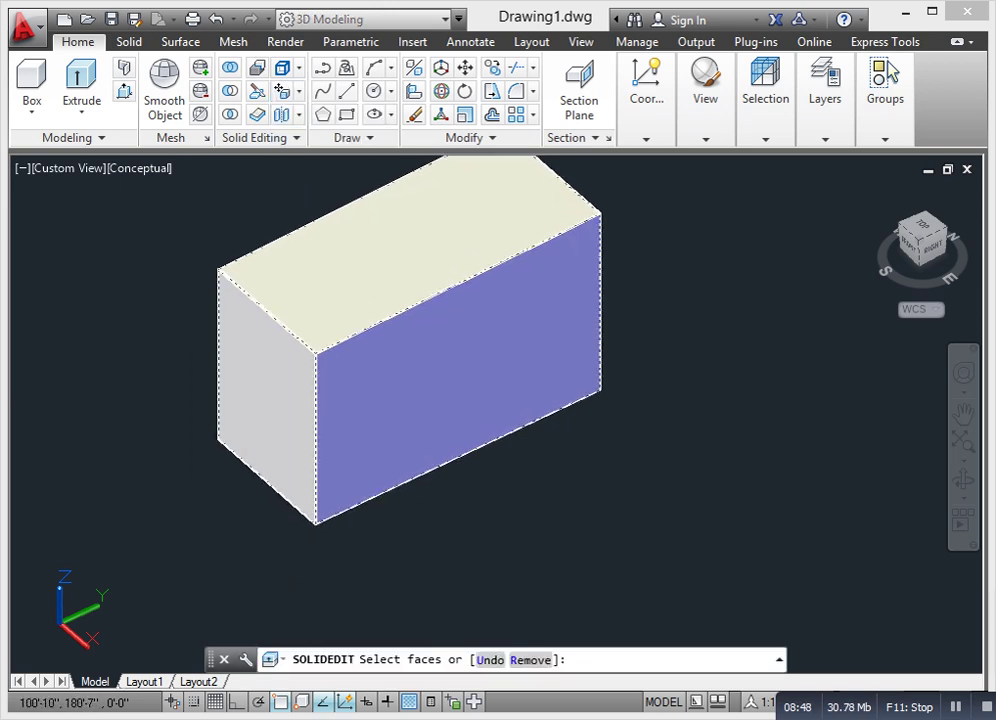
click(255, 384)
middle_drag(280, 426, 282, 423)
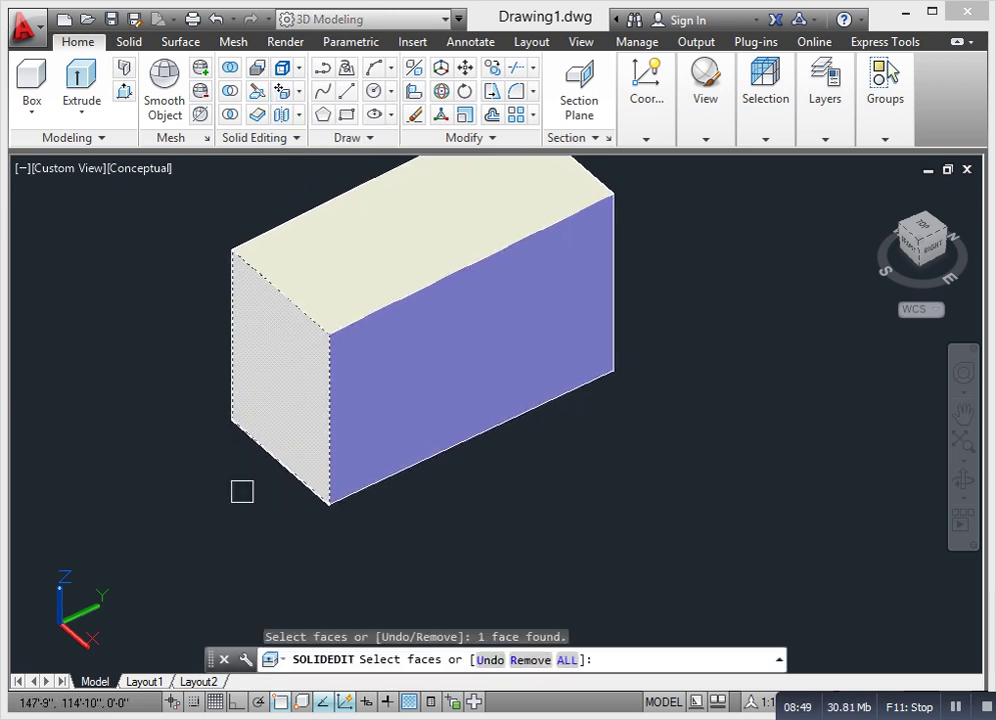
middle_drag(385, 478, 319, 526)
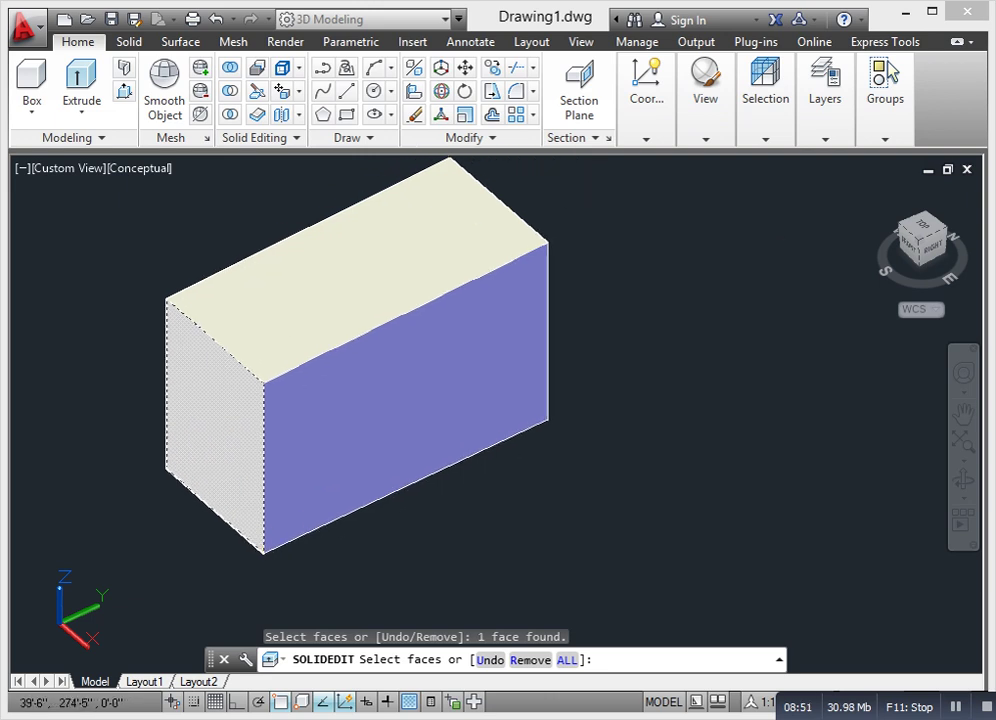
key(Return)
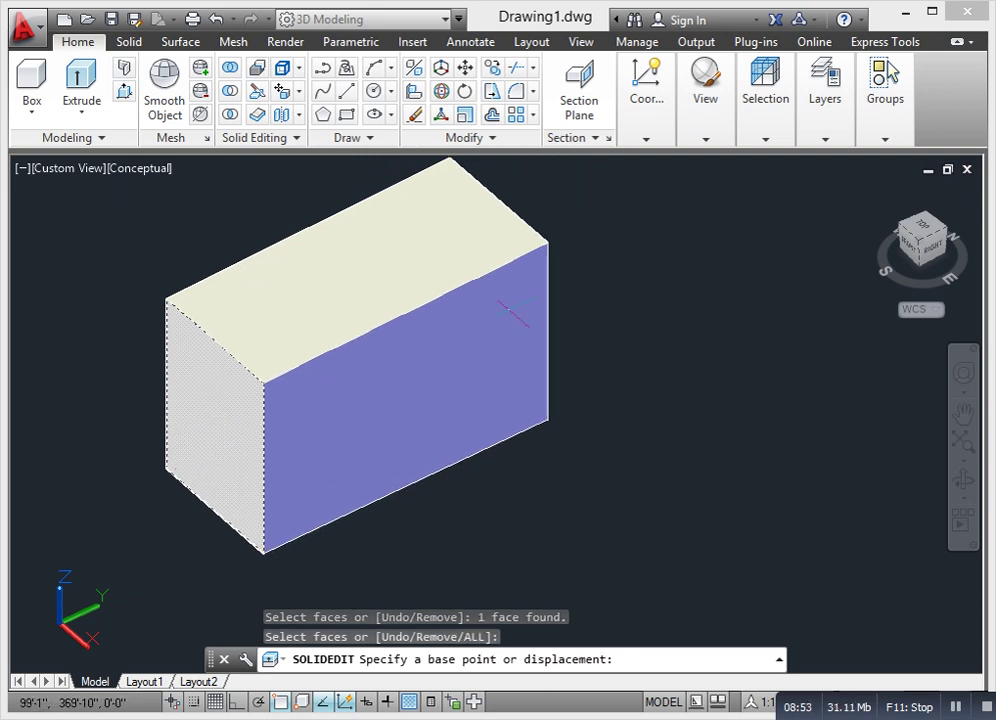
click(546, 243)
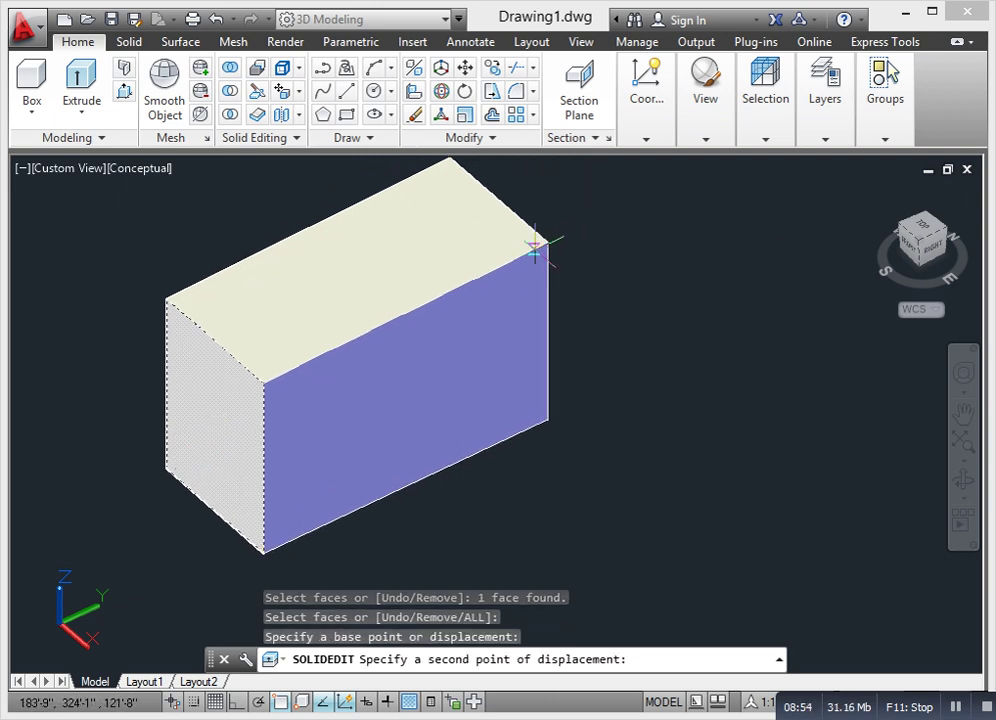
click(405, 315)
scroll(400, 315, down, 2)
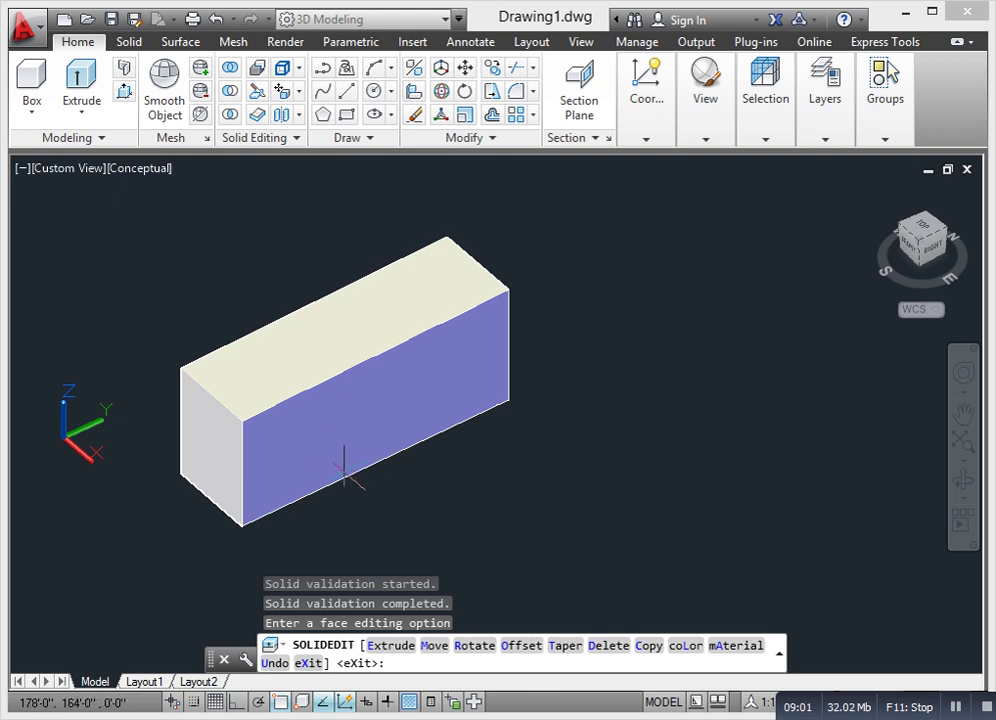
- Undo the end face move and exit the solid editing command
text(u)
key(Return)
key(Return)
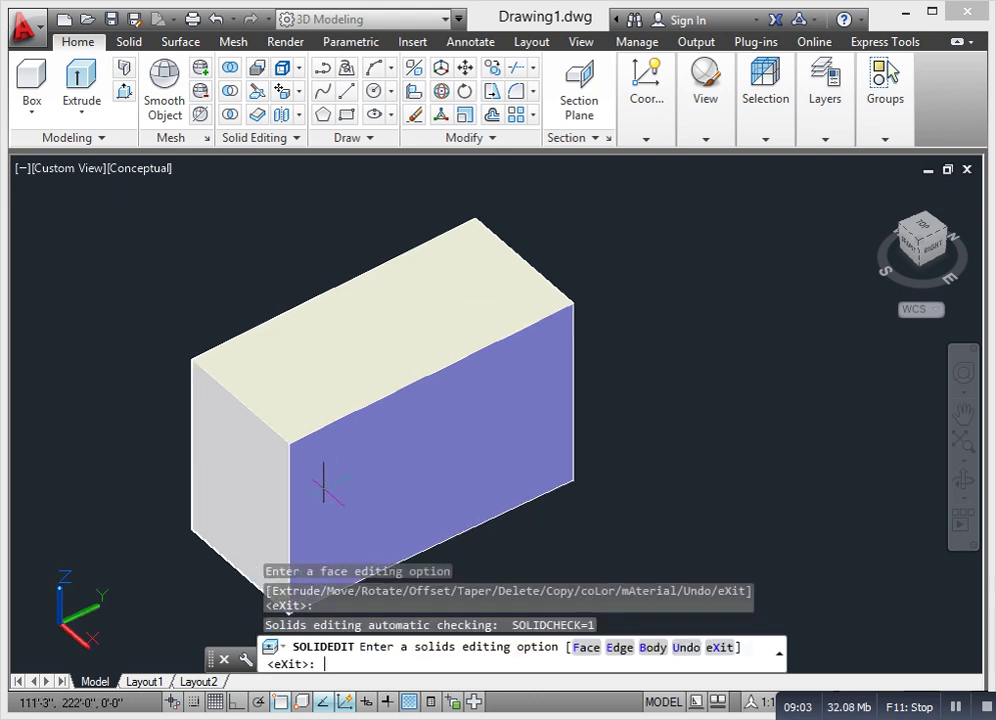
scroll(190, 583, down, 2)
middle_drag(190, 583, 365, 450)
key(Escape)
key(Escape)
- Copy the box once along the negative Y direction with Ortho on, leaving a gap between the two boxes
text(co)
key(Return)
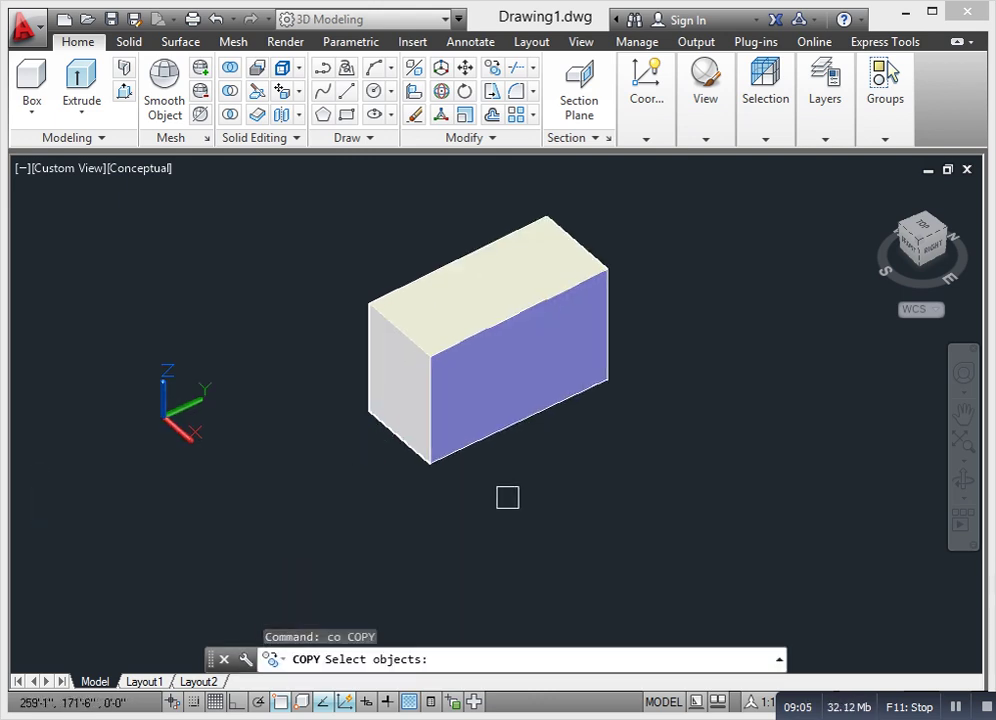
click(507, 498)
click(385, 425)
key(Return)
click(396, 497)
middle_drag(256, 515, 327, 413)
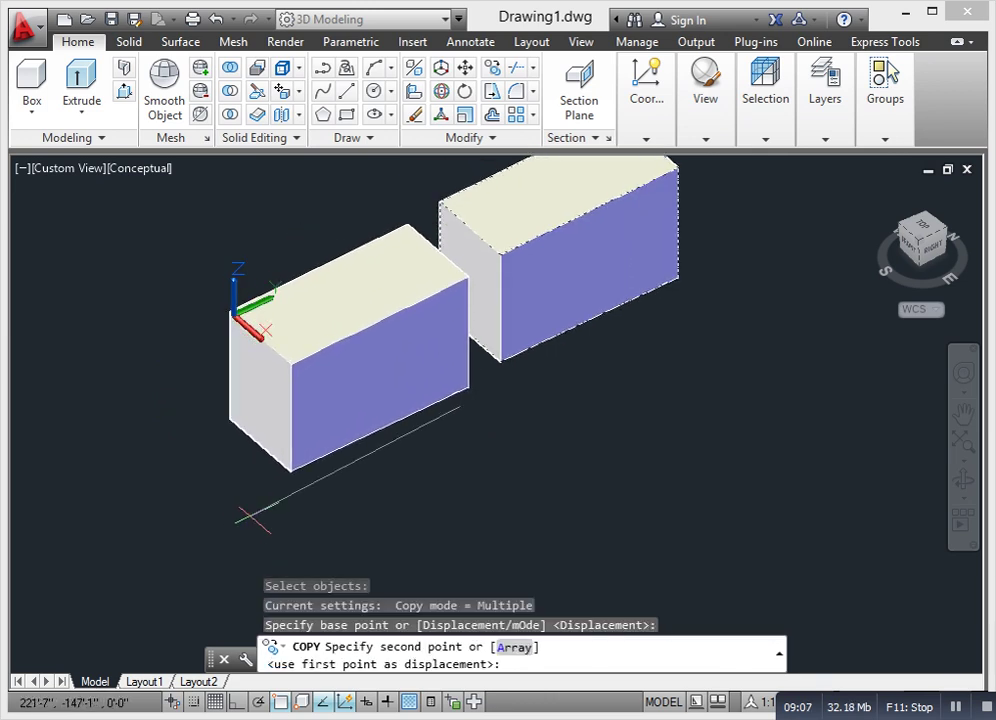
key(F8)
click(148, 550)
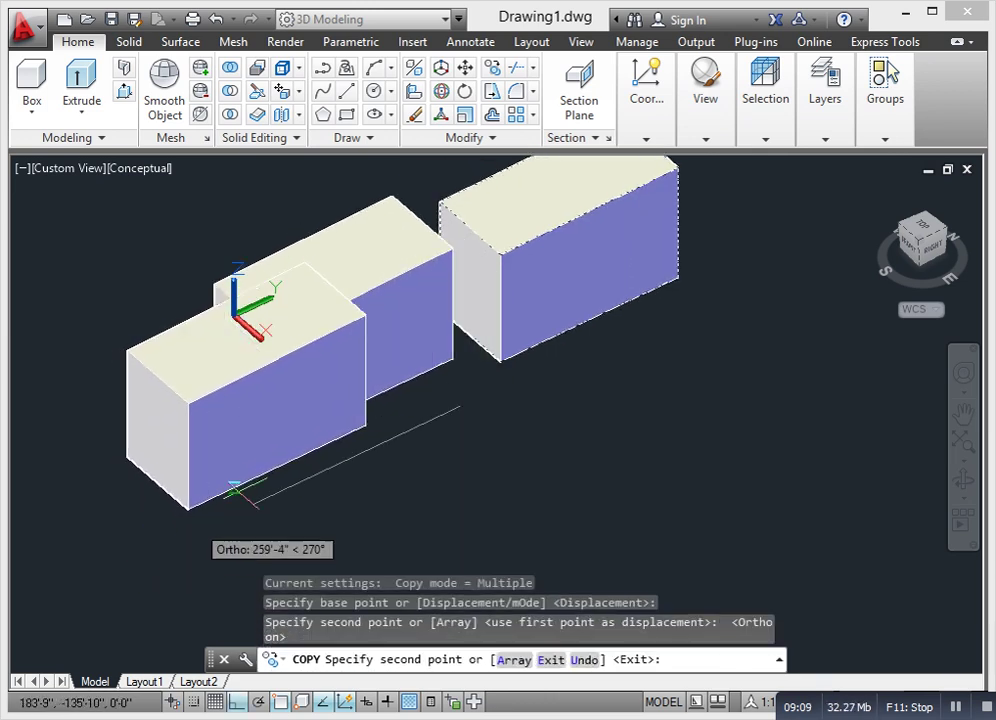
key(Escape)
- Move both boxes together away from the coordinate origin, placing them freely with Ortho off
scroll(265, 470, down, 2)
shift+middle_drag(296, 479, 327, 445)
key(Escape)
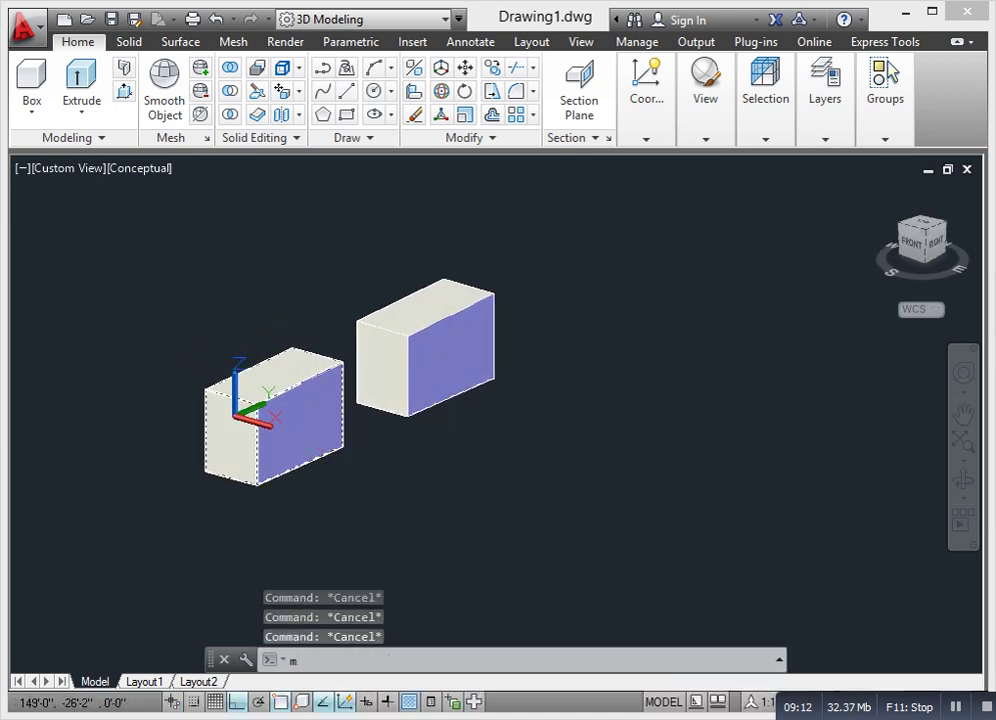
text(m)
key(Return)
click(494, 491)
click(295, 325)
key(Return)
click(233, 585)
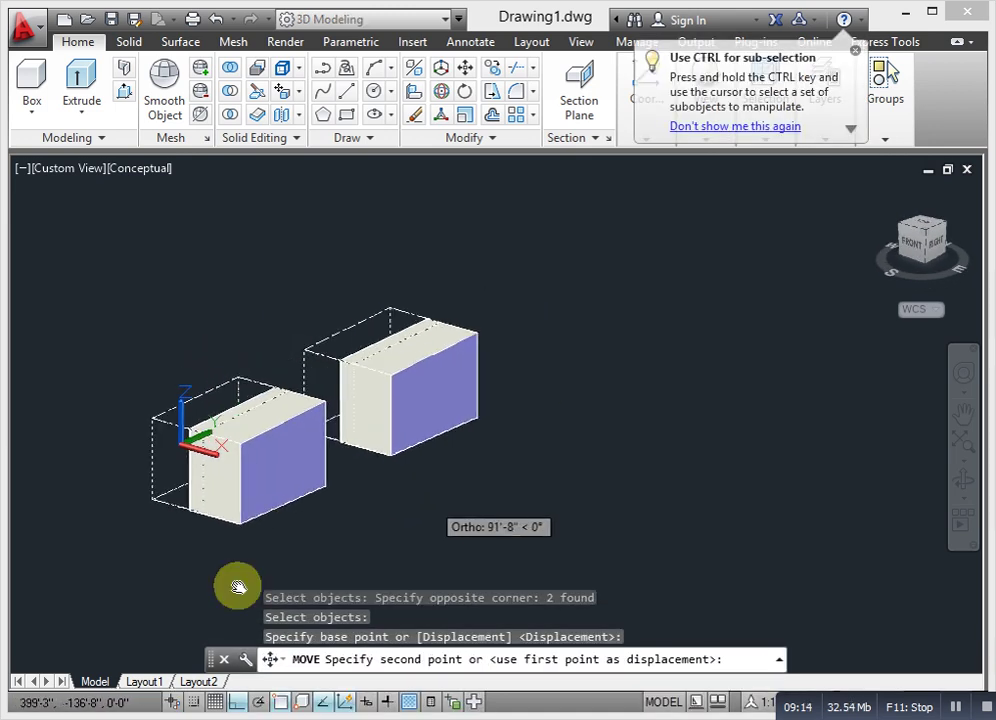
click(532, 444)
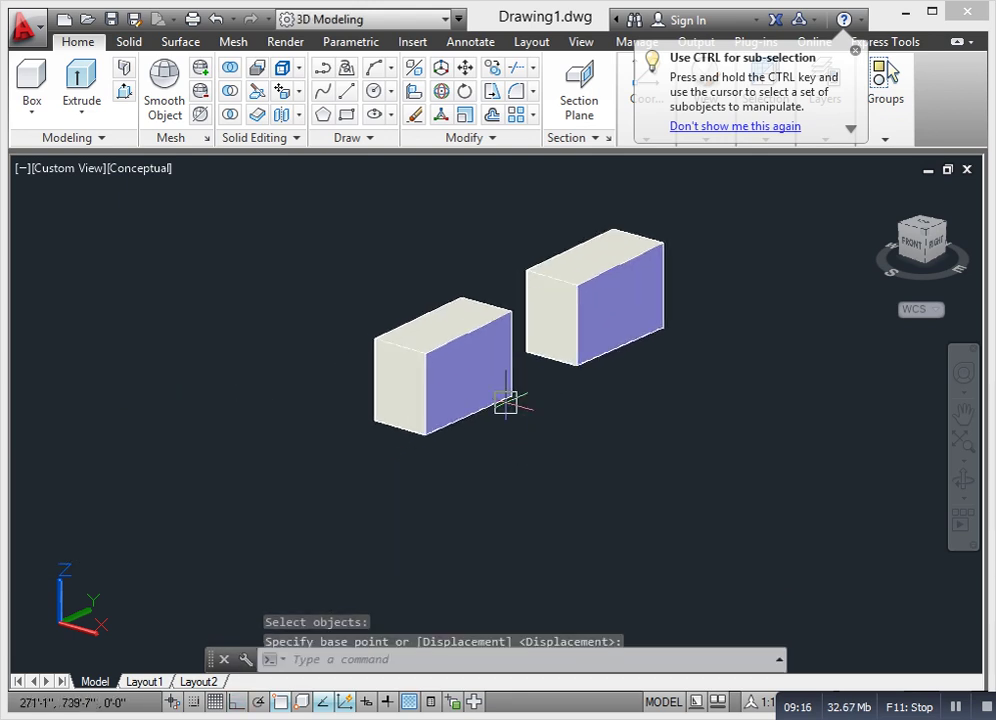
scroll(505, 365, up, 3)
key(Escape)
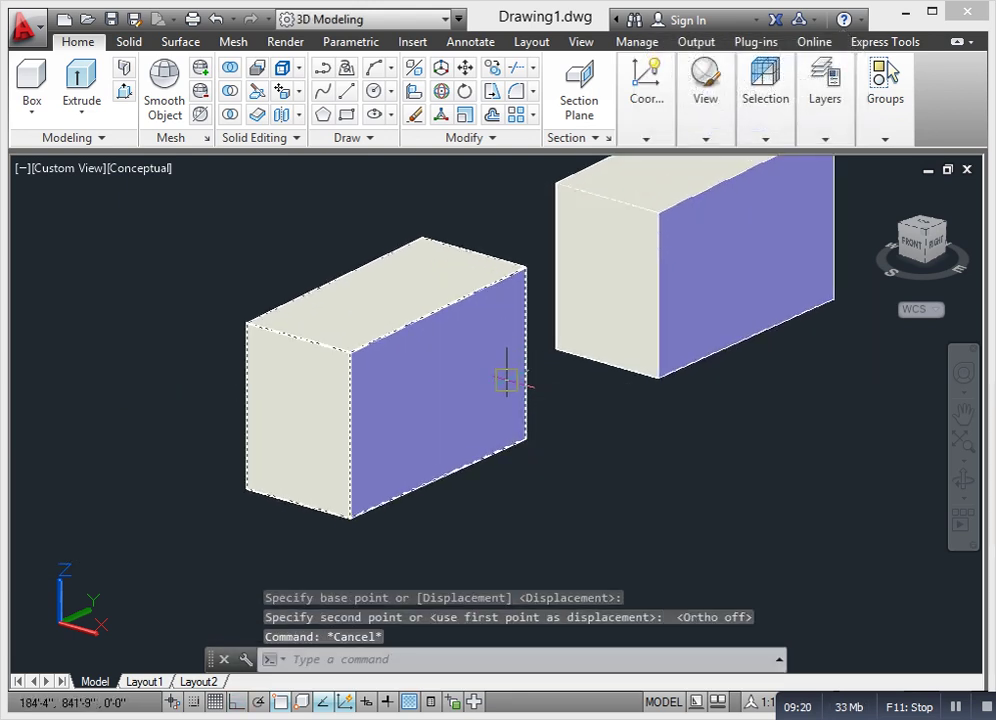
scroll(506, 378, down, 3)
scroll(524, 351, up, 3)
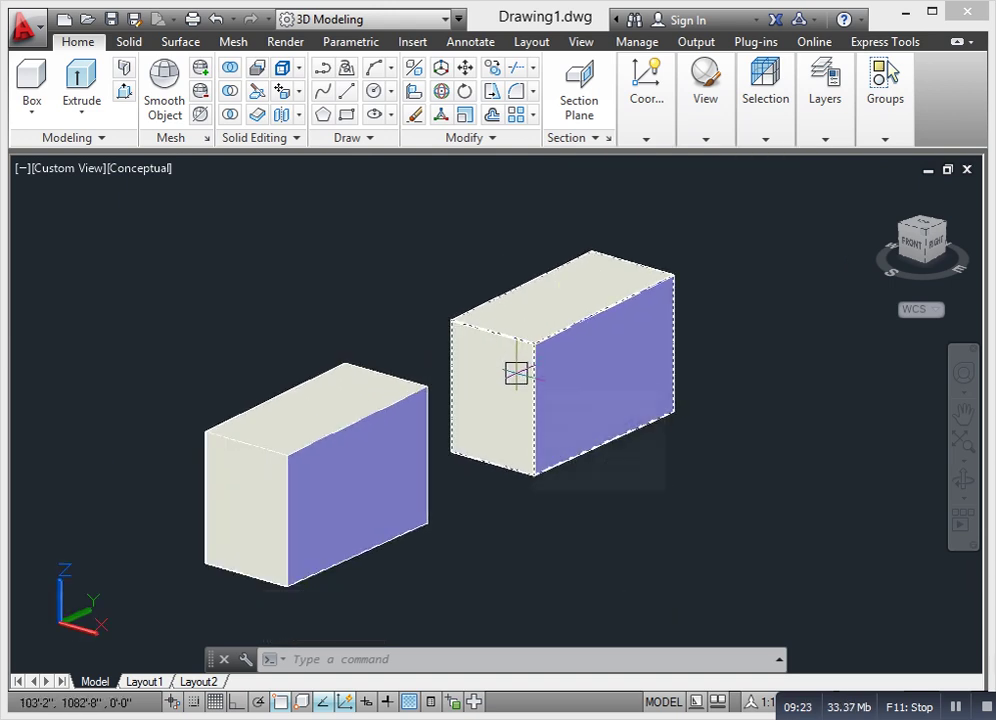
mouse_move(513, 373)
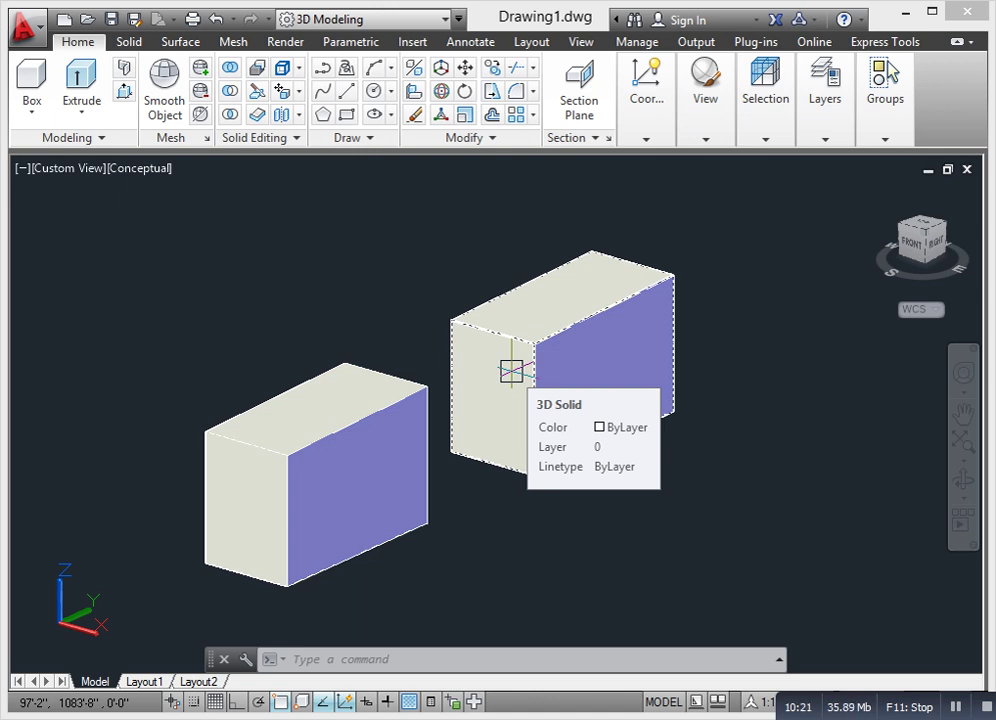
scroll(482, 445, up, 2)
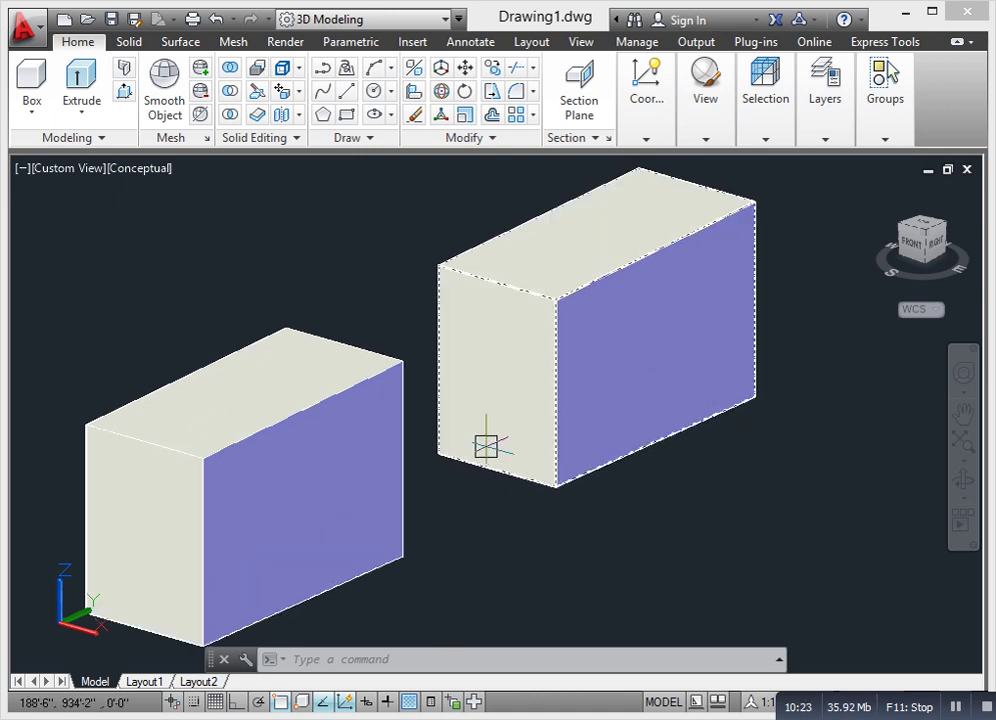
scroll(480, 452, down, 3)
key(Escape)
scroll(476, 462, down, 3)
shift+middle_drag(414, 485, 454, 517)
scroll(455, 490, up, 2)
middle_drag(456, 460, 443, 394)
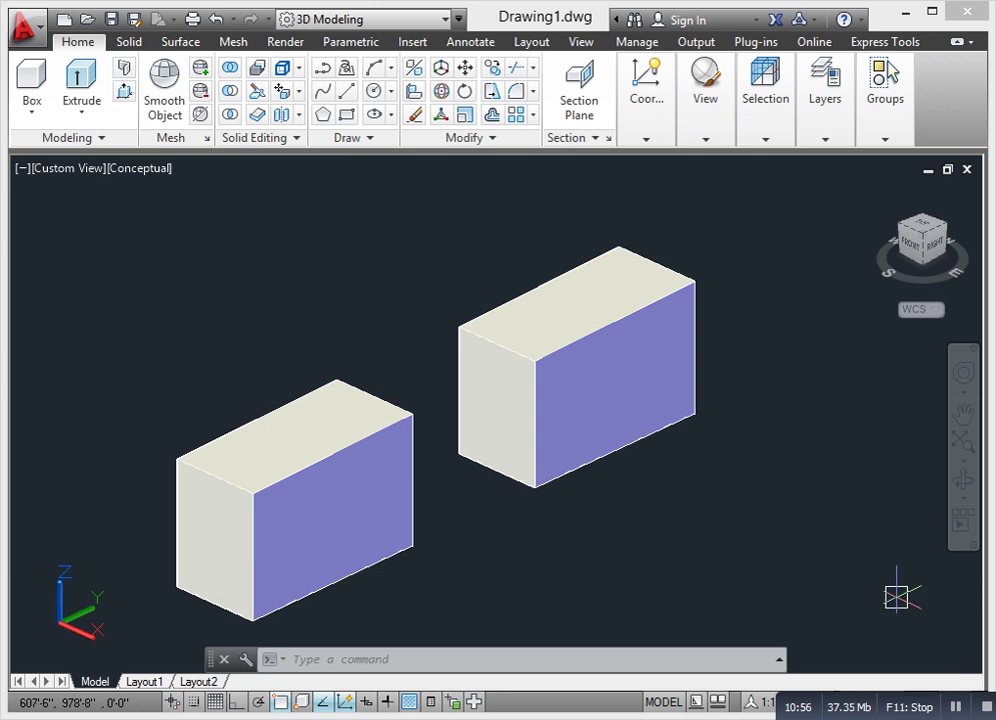
scroll(896, 593, down, 4)
scroll(519, 370, up, 3)
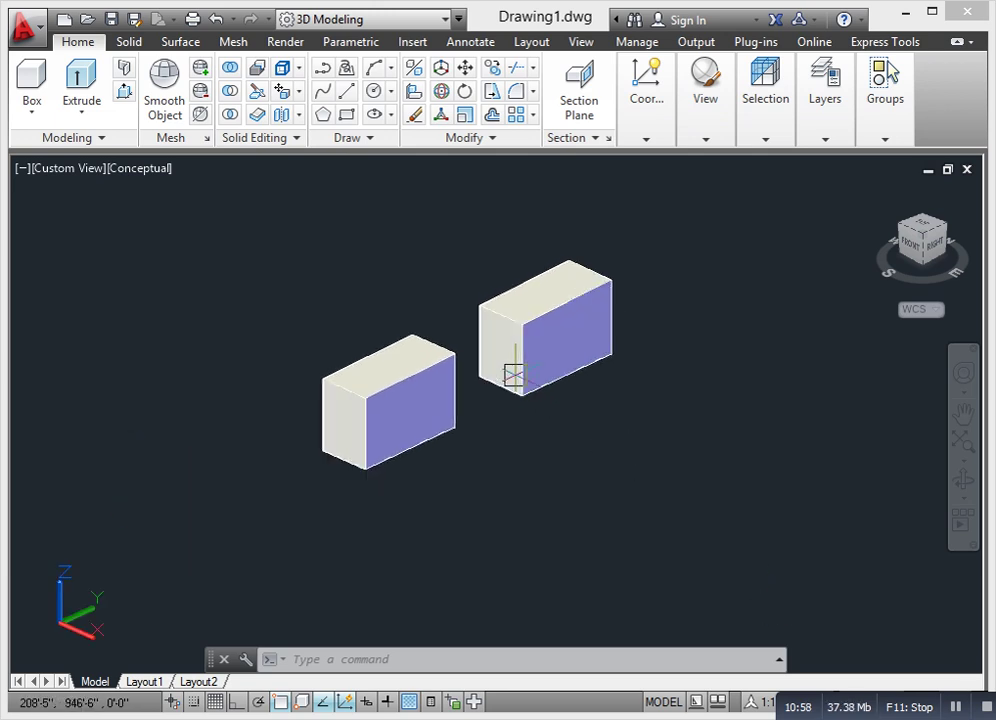
middle_drag(499, 329, 440, 357)
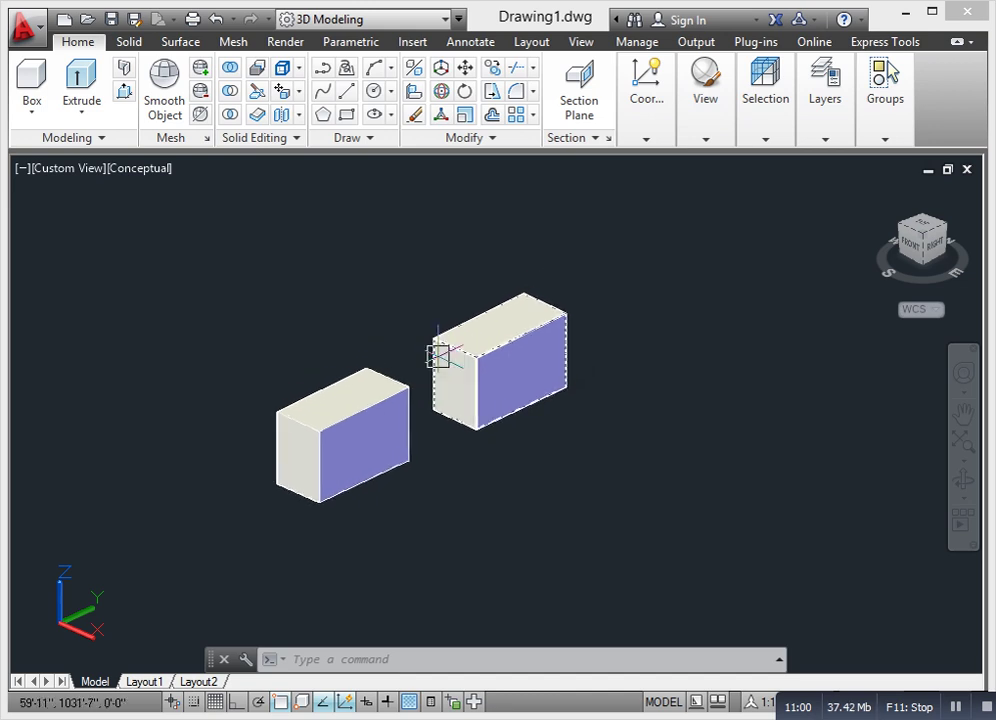
scroll(440, 362, up, 2)
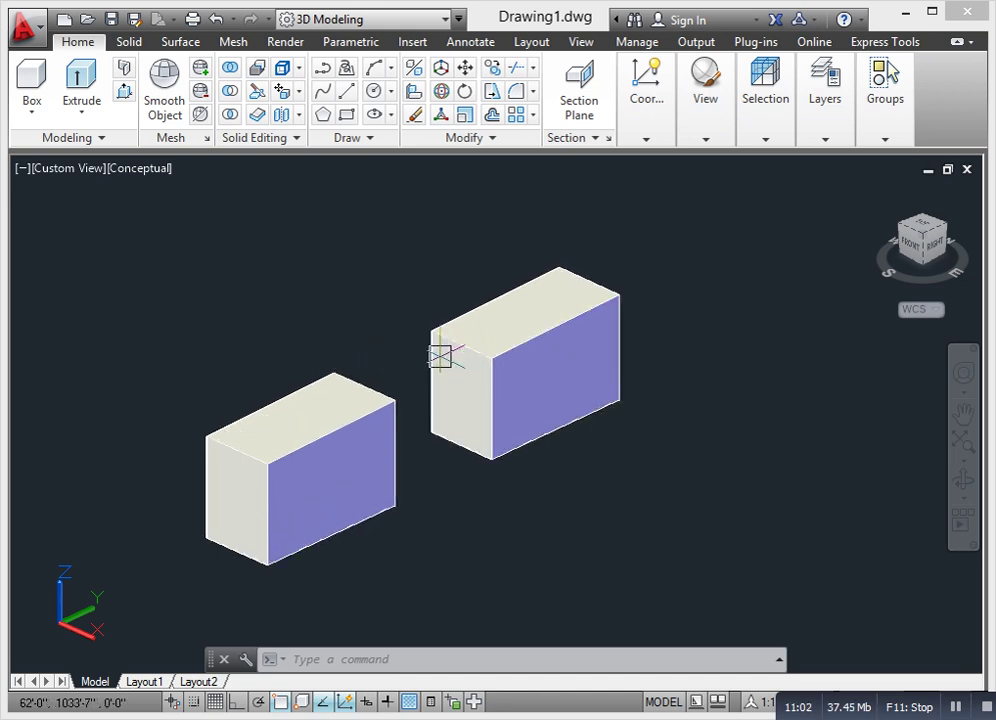
scroll(437, 358, down, 2)
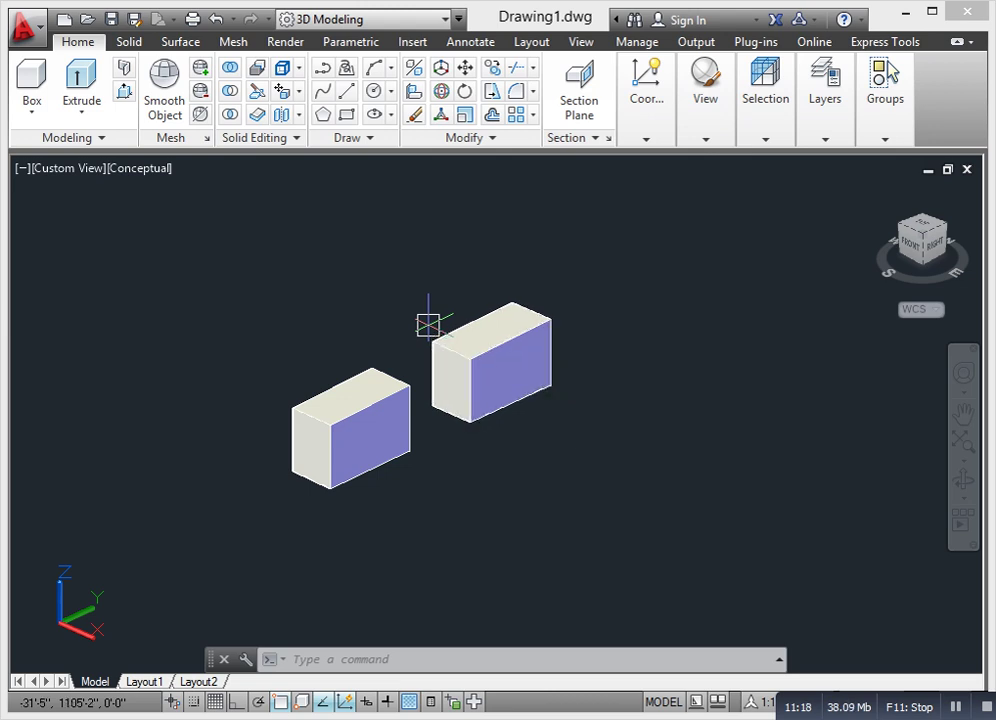
scroll(449, 405, down, 3)
scroll(458, 396, up, 4)
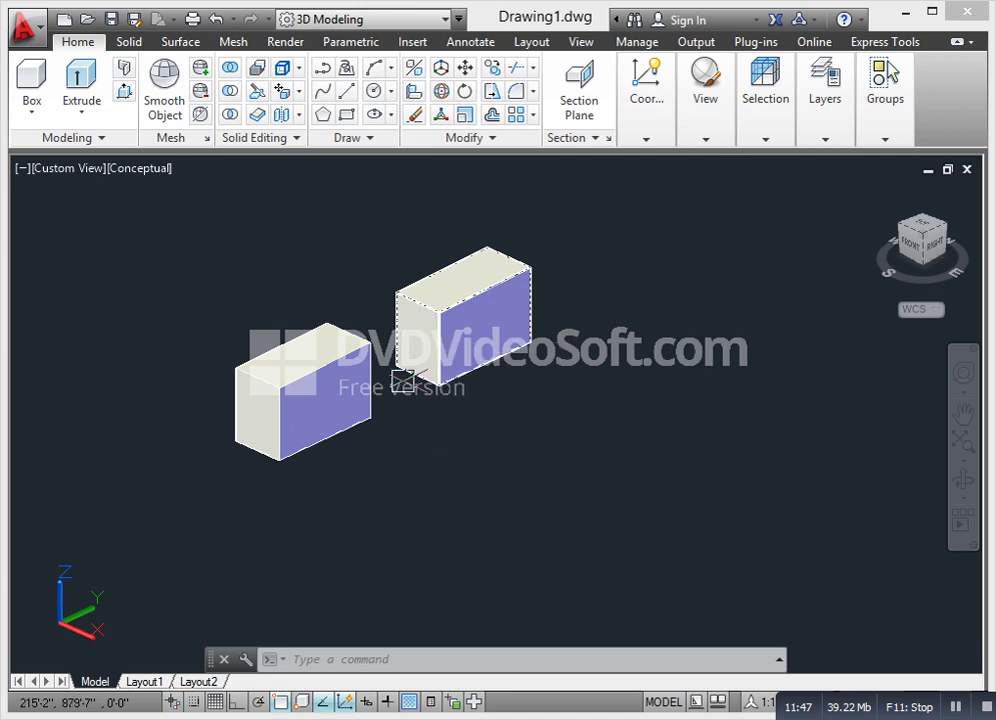
scroll(403, 382, down, 2)
middle_drag(404, 402, 512, 462)
scroll(419, 465, up, 3)
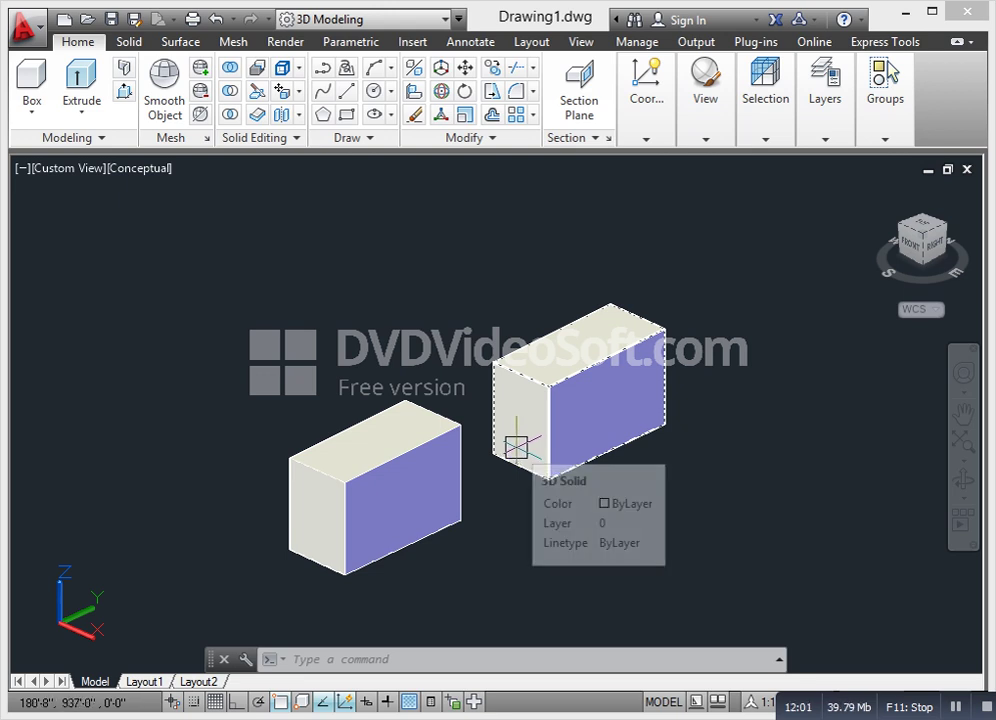
scroll(516, 449, down, 4)
middle_drag(514, 461, 511, 465)
scroll(505, 464, up, 3)
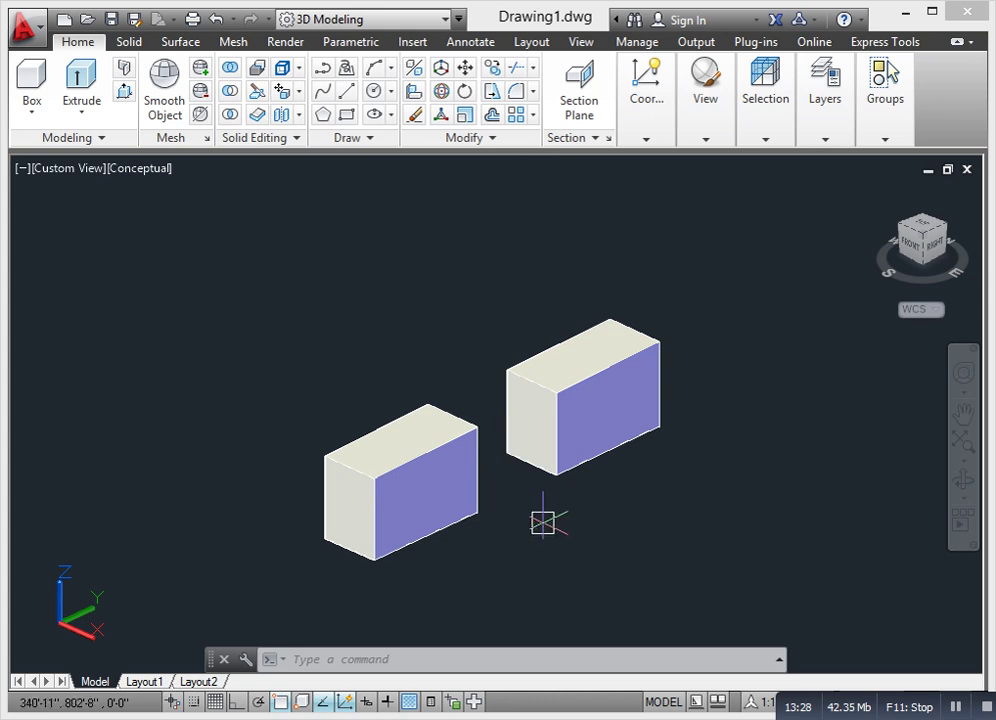
scroll(534, 356, up, 2)
middle_drag(470, 408, 440, 473)
scroll(440, 473, up, 2)
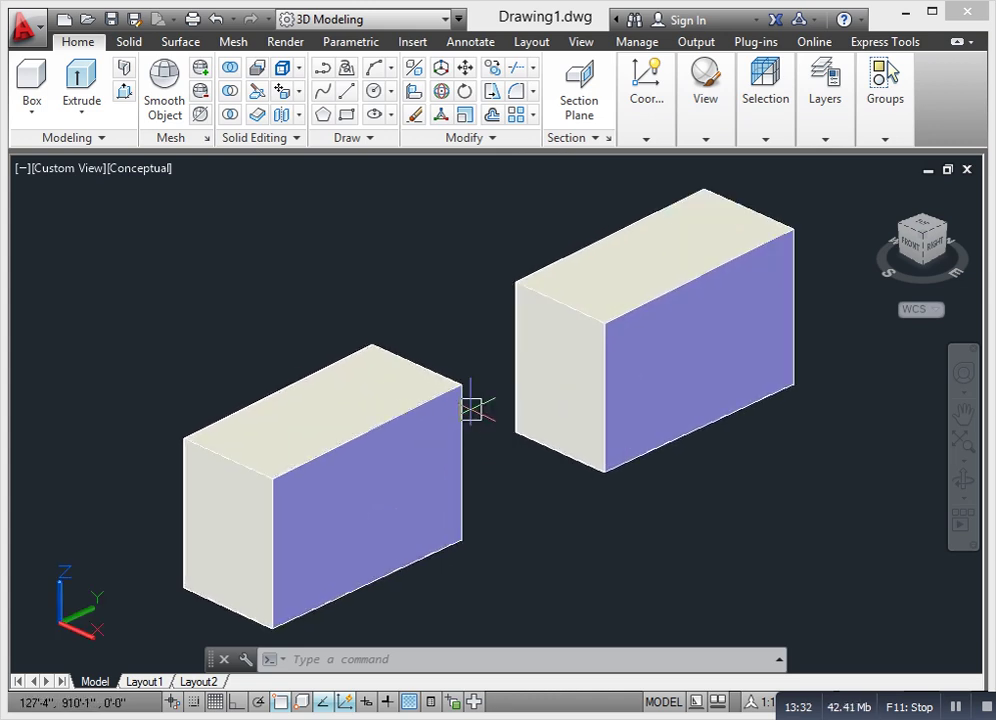
scroll(466, 416, down, 2)
scroll(466, 416, up, 3)
scroll(474, 507, down, 3)
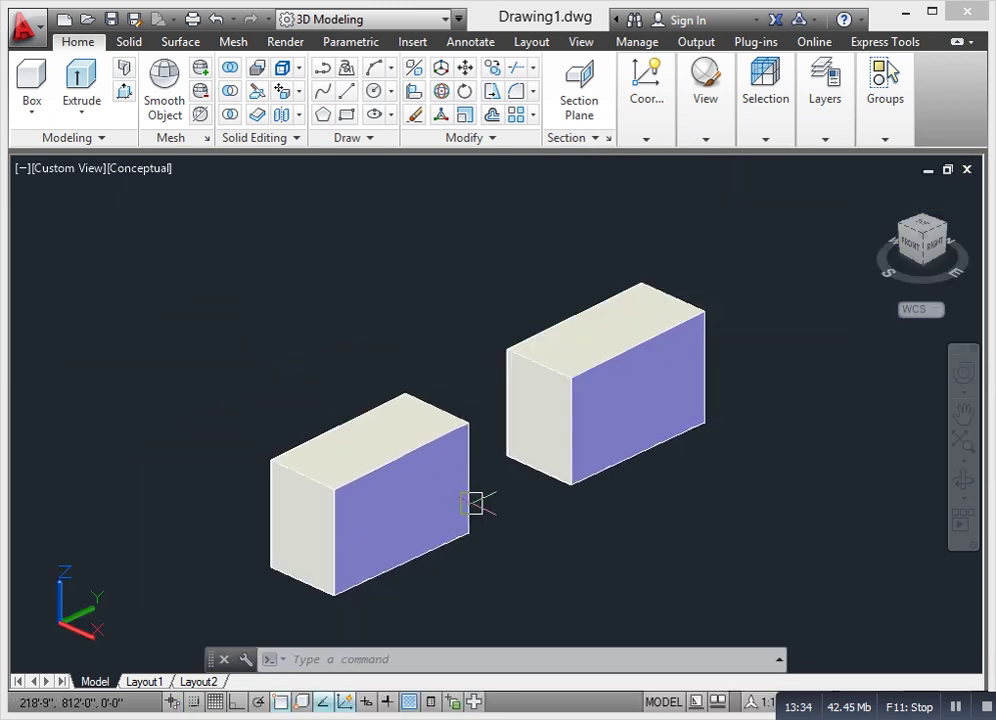
shift+middle_drag(474, 507, 527, 516)
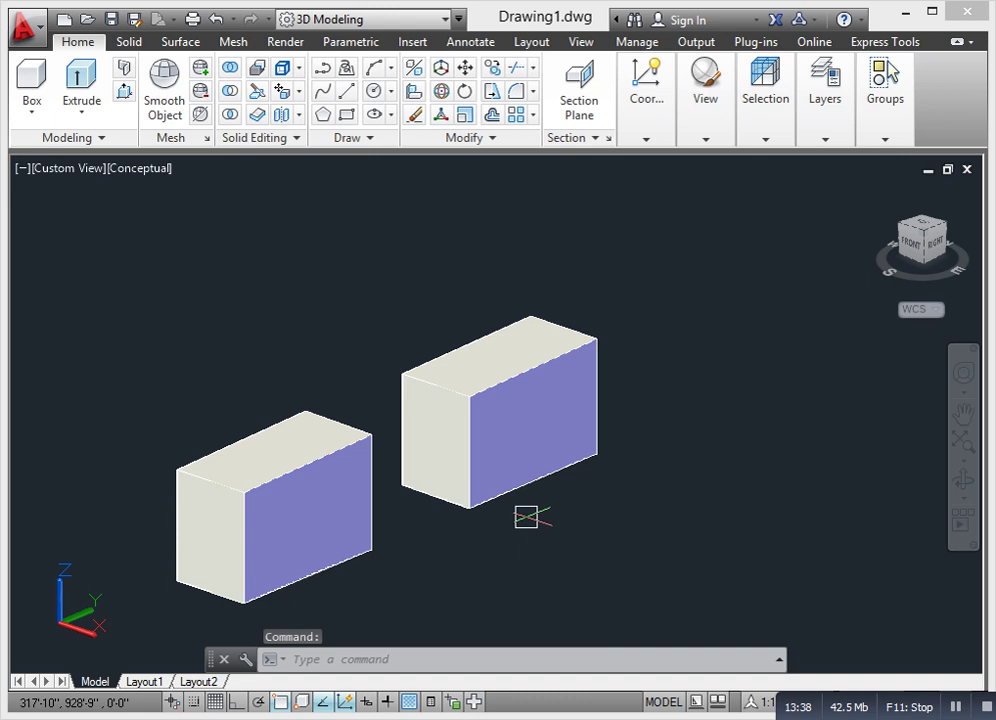
- Move the far box's near end face with Move Faces, from its lower front corner to the near box's facing lower corner
middle_drag(398, 465, 418, 408)
click(296, 91)
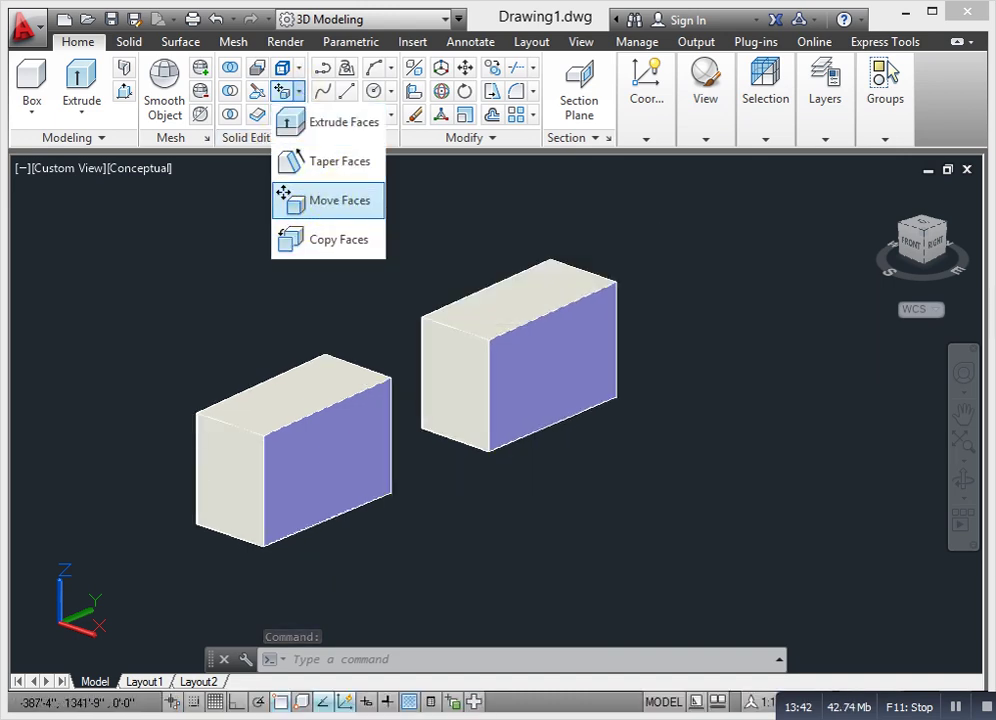
click(325, 205)
scroll(468, 441, up, 3)
click(480, 312)
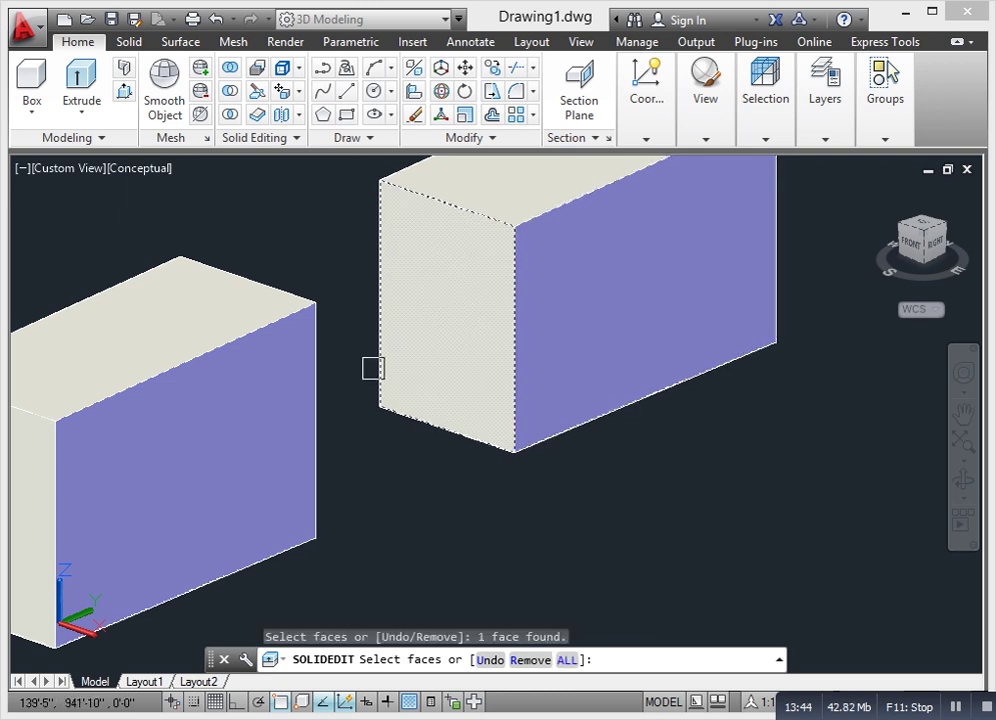
key(Return)
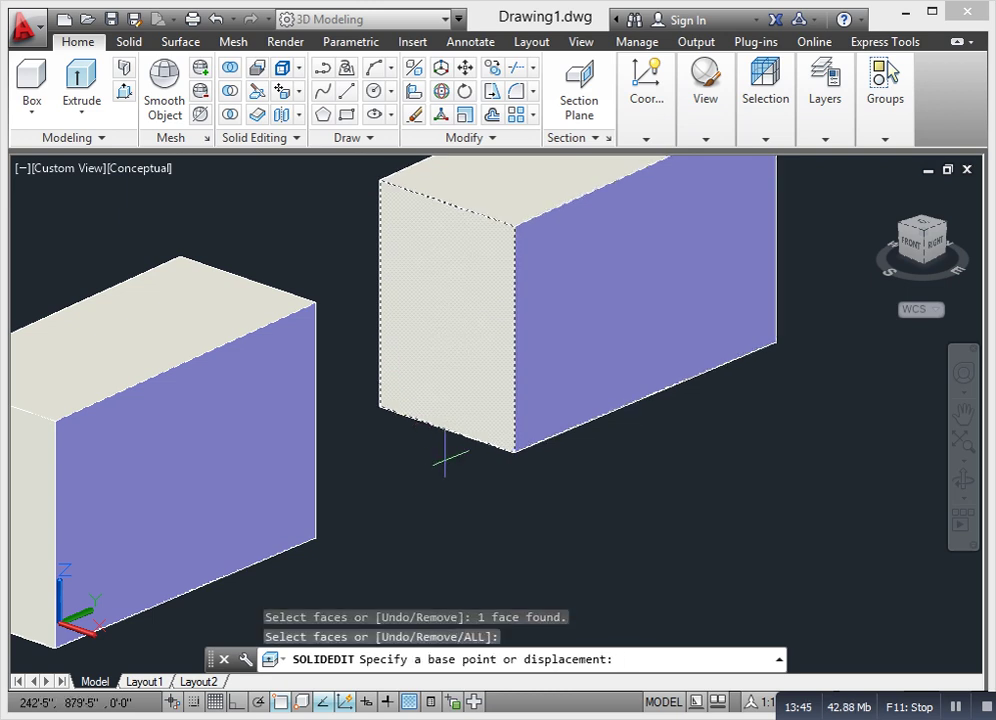
click(512, 453)
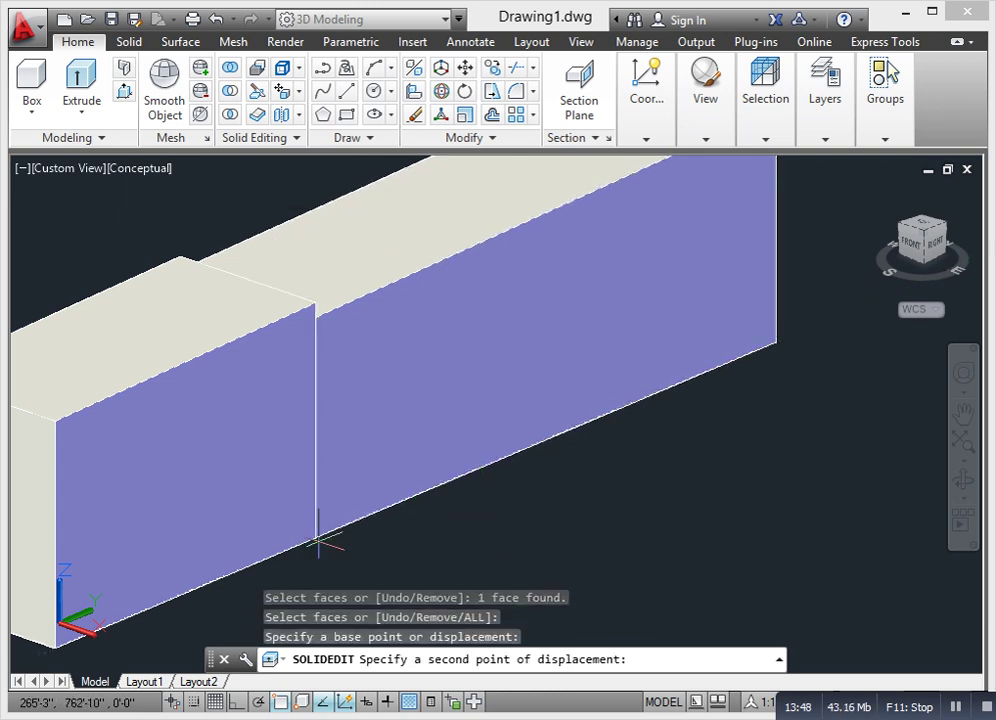
click(316, 538)
scroll(380, 517, down, 3)
key(Escape)
shift+middle_drag(362, 456, 202, 470)
scroll(282, 330, up, 6)
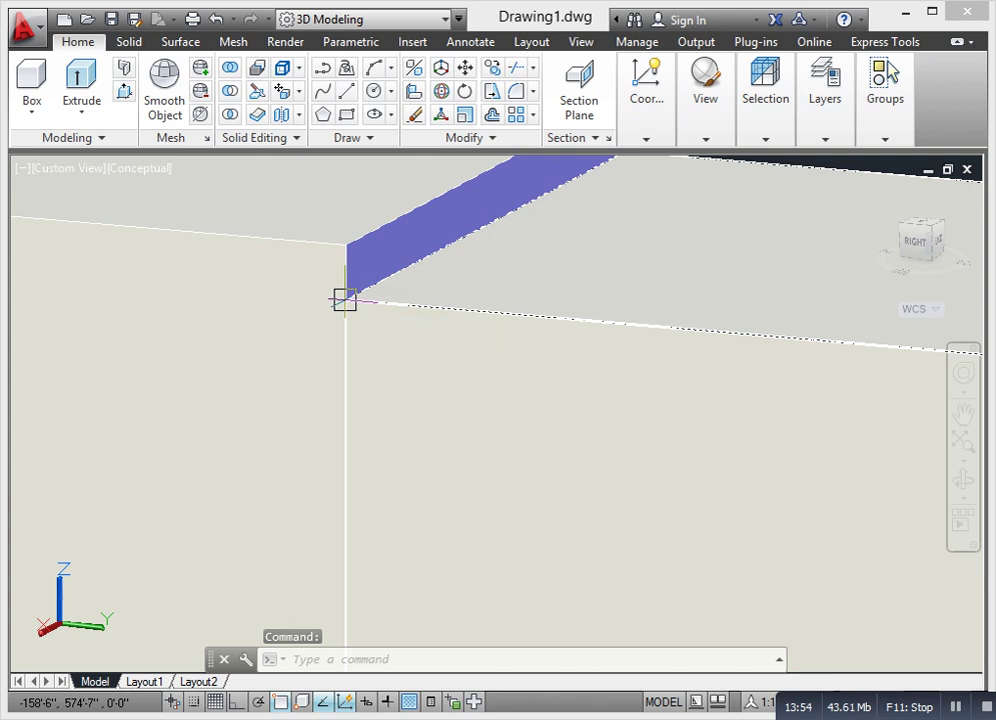
- Undo the end face move and the view changes, restoring the gap between the two boxes
text(u)
key(Return)
key(Return)
key(Return)
key(Return)
key(Return)
key(Return)
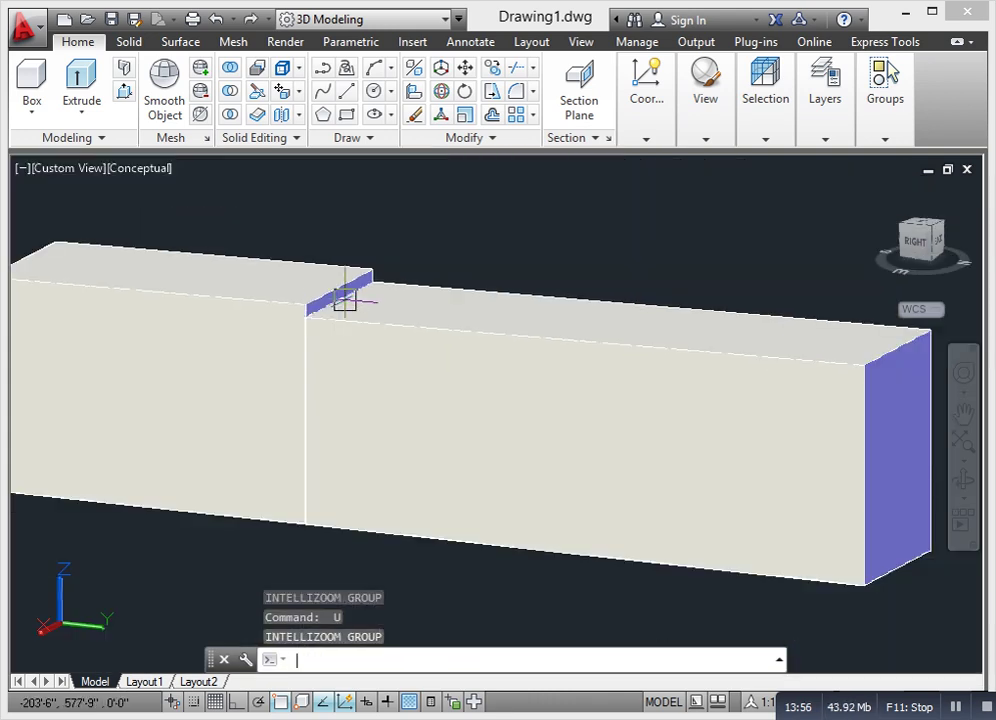
key(Escape)
key(Escape)
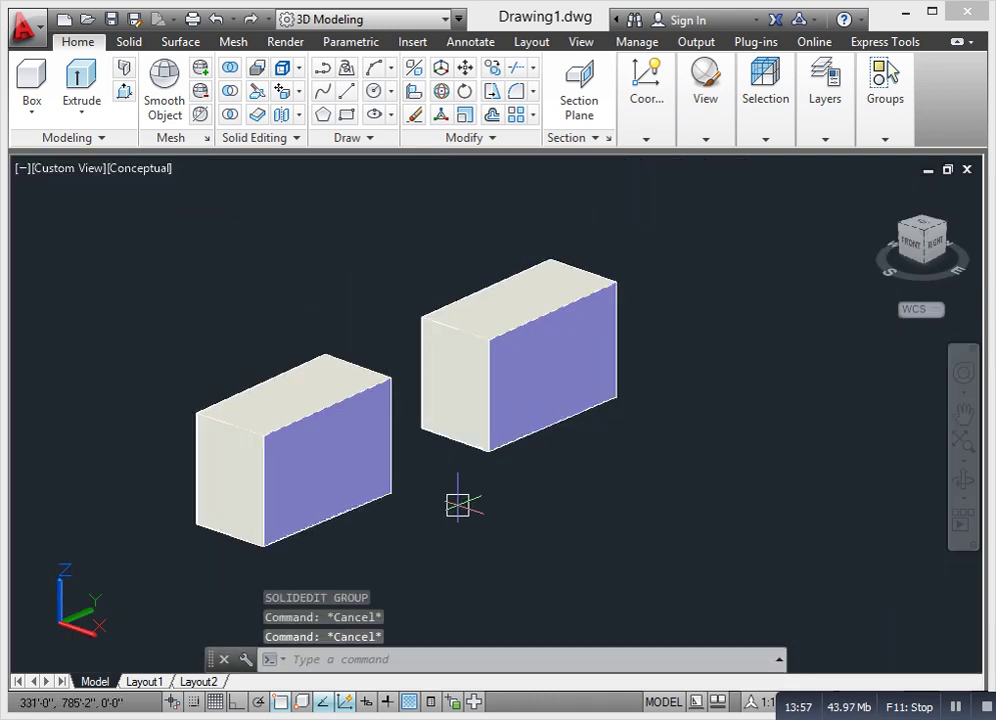
- Measure the gap between the facing lower corners of the two boxes, once in each direction
text(di)
key(Return)
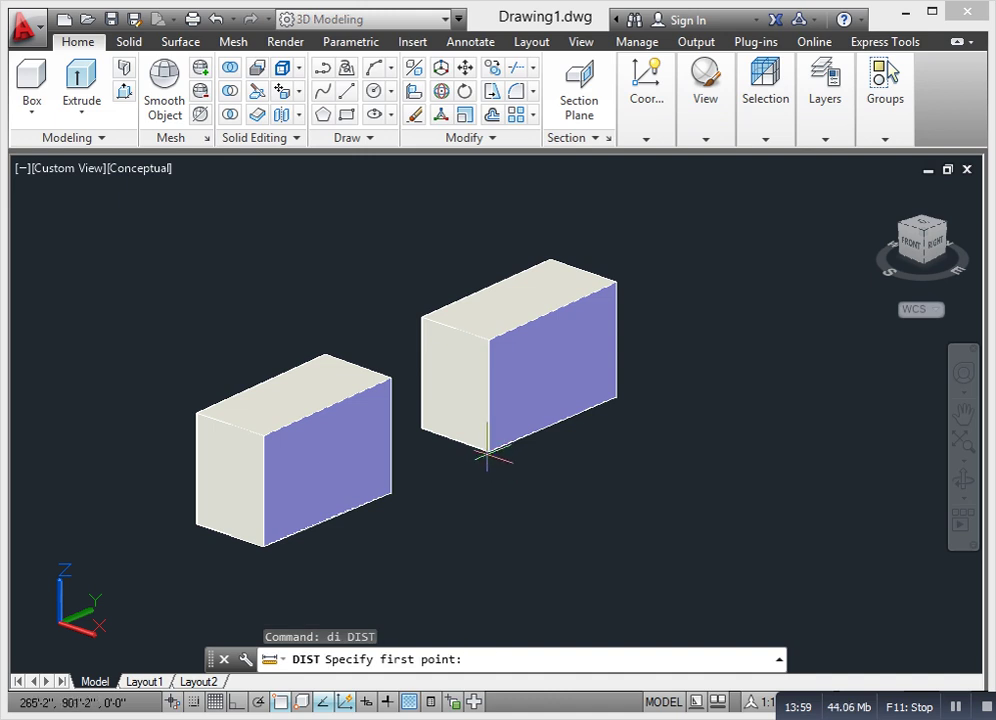
click(489, 452)
click(390, 492)
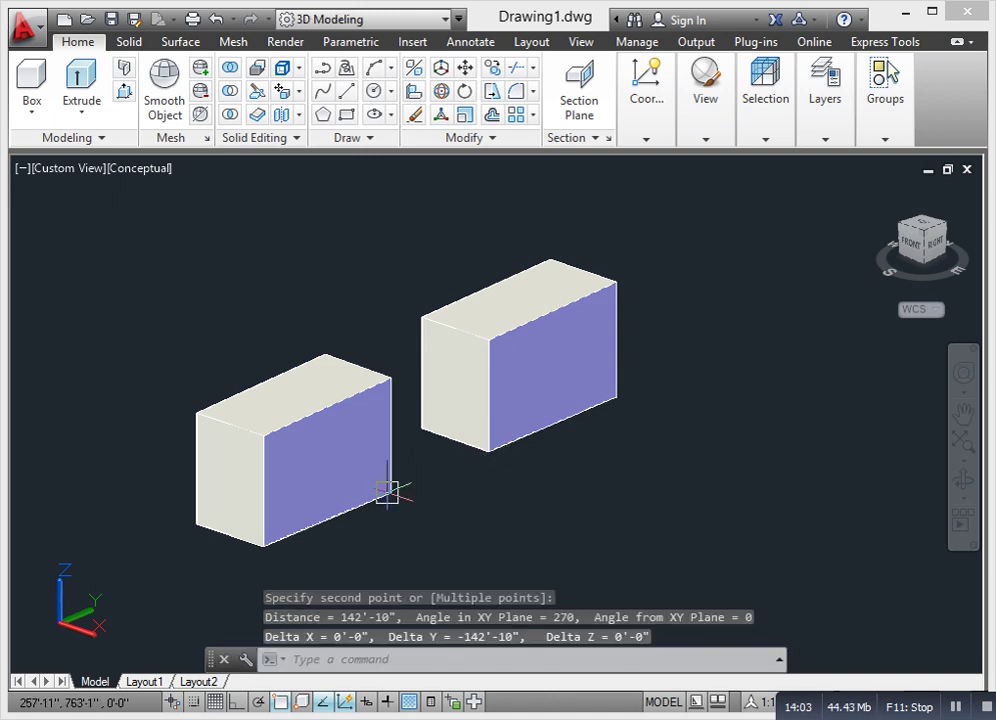
key(Escape)
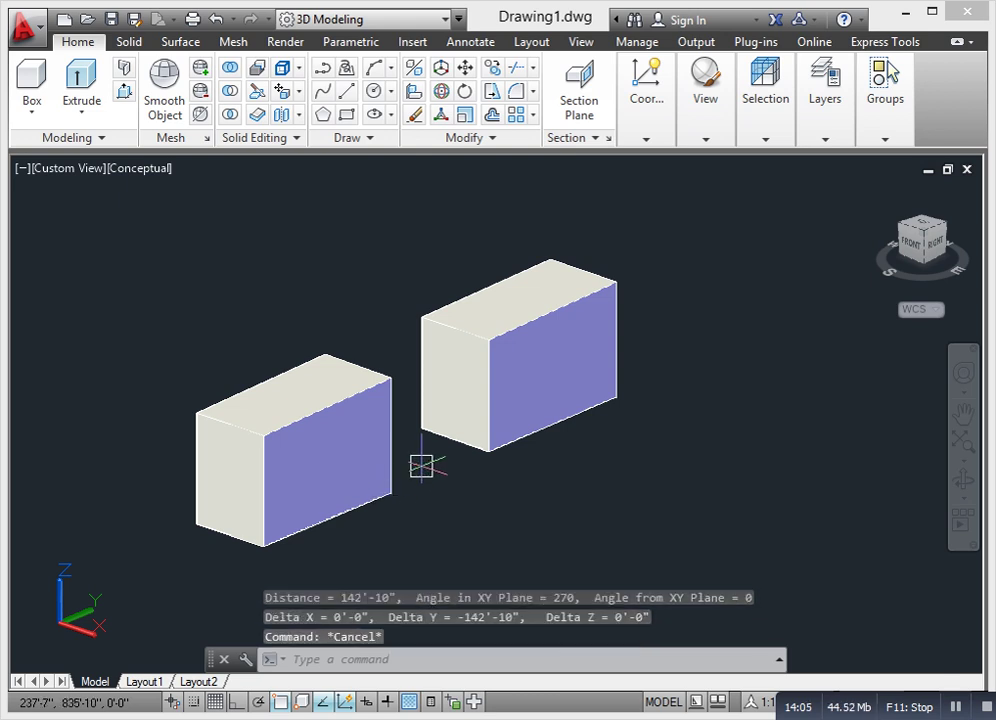
key(Return)
click(390, 492)
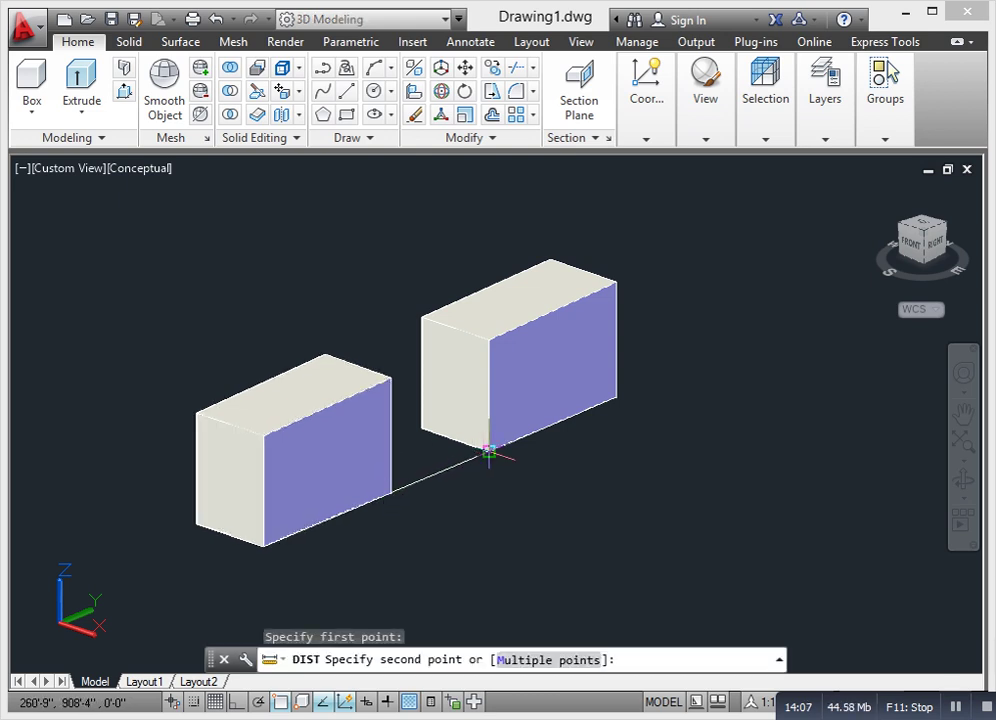
click(488, 452)
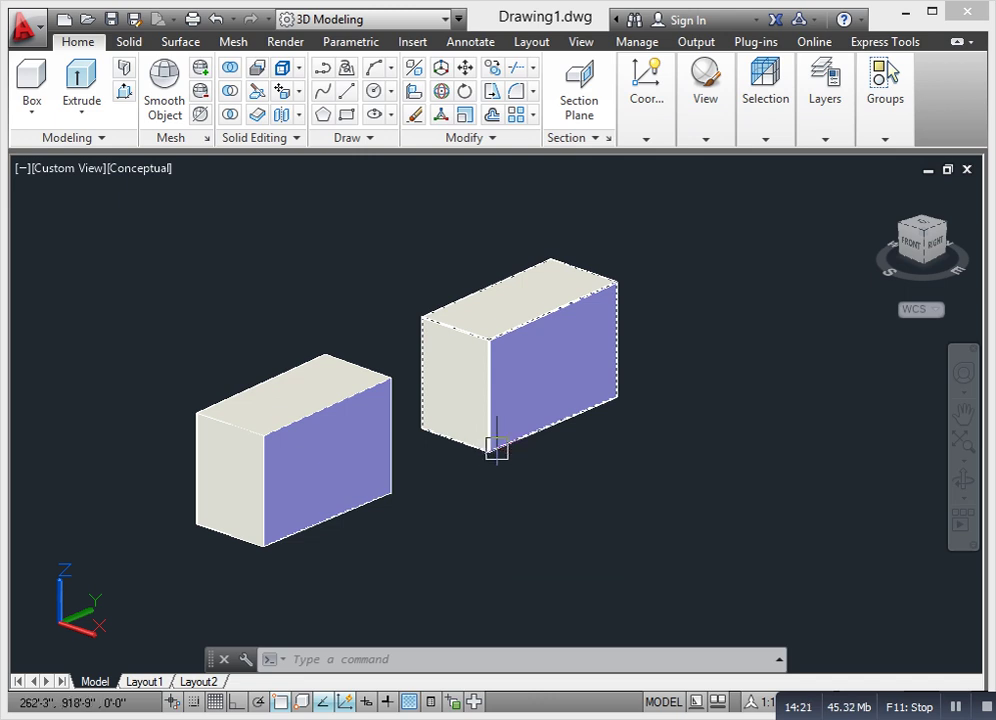
scroll(462, 478, down, 3)
scroll(509, 455, up, 4)
scroll(502, 455, down, 2)
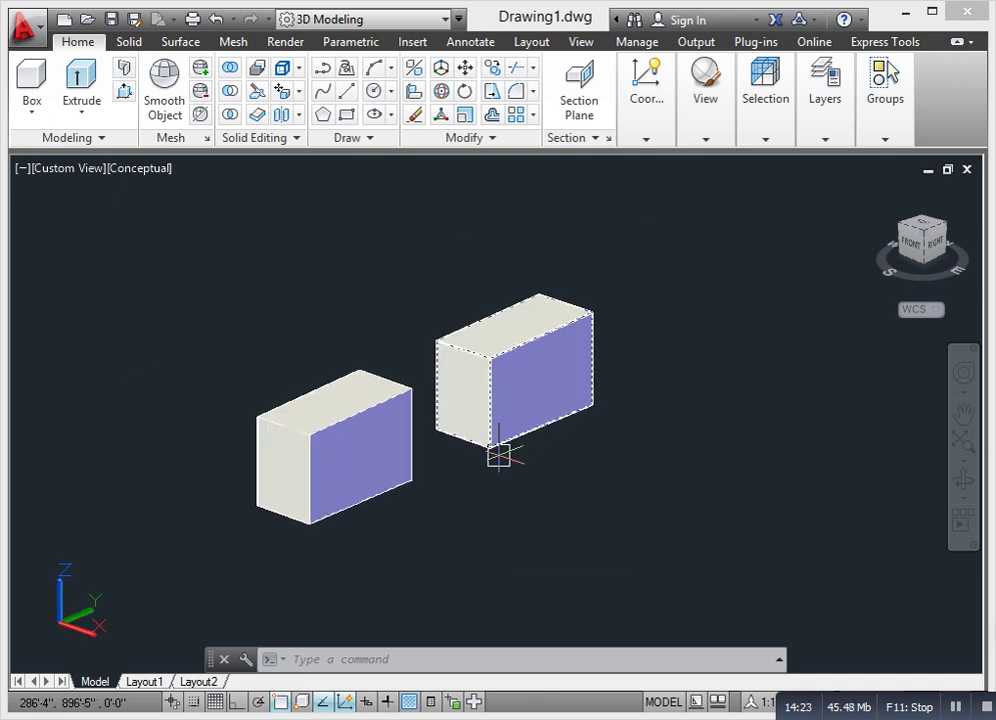
scroll(500, 411, up, 3)
key(Escape)
scroll(468, 456, down, 2)
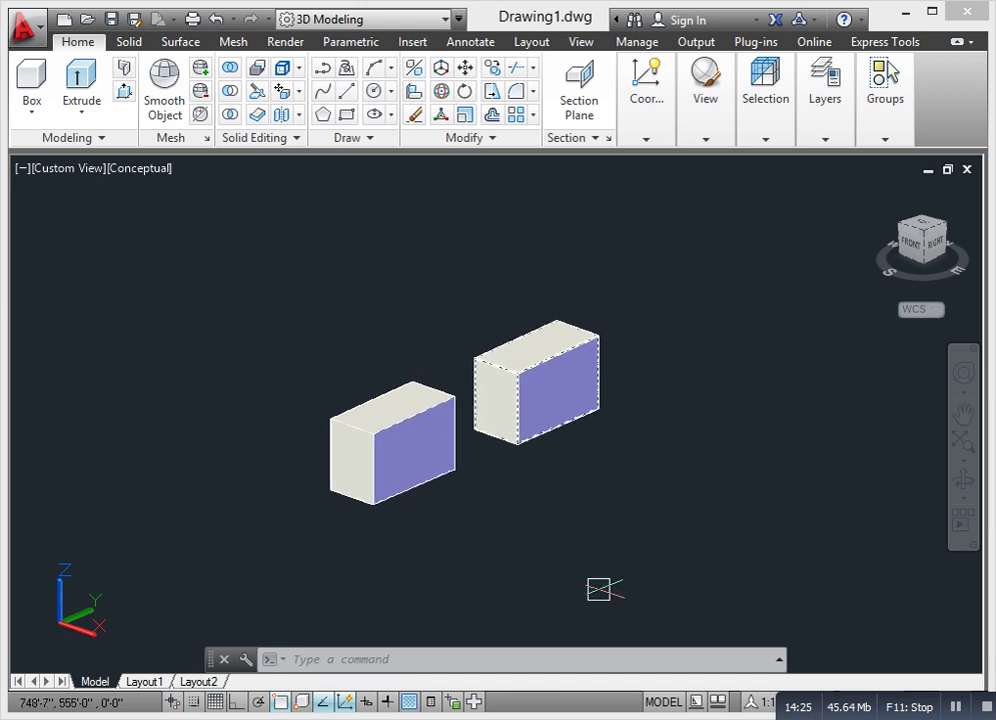
scroll(437, 470, up, 3)
click(300, 97)
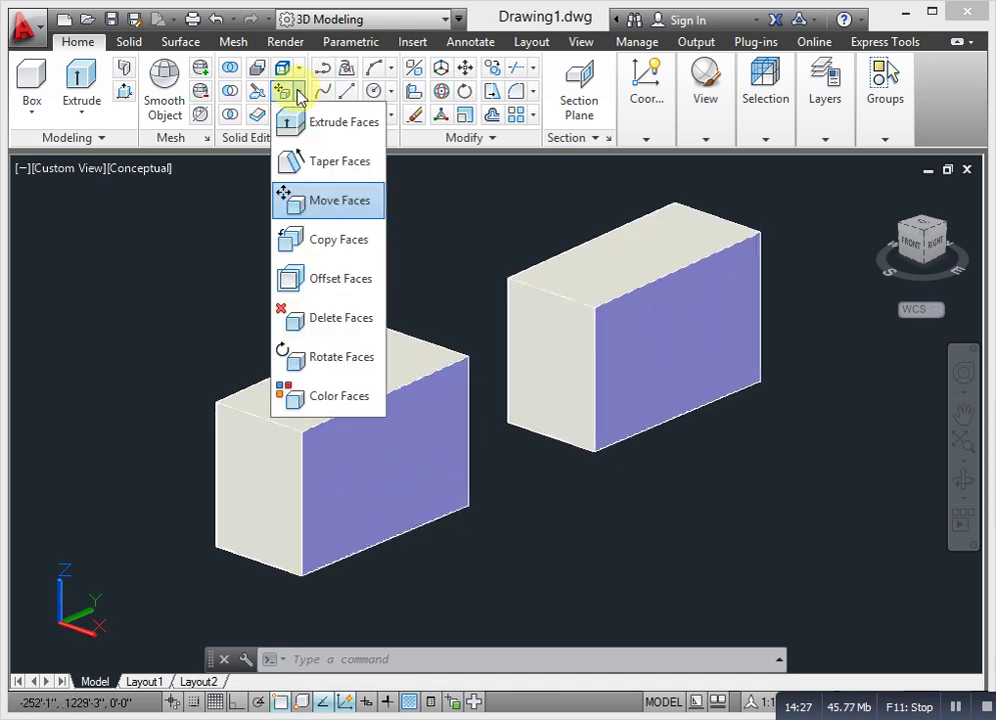
click(345, 240)
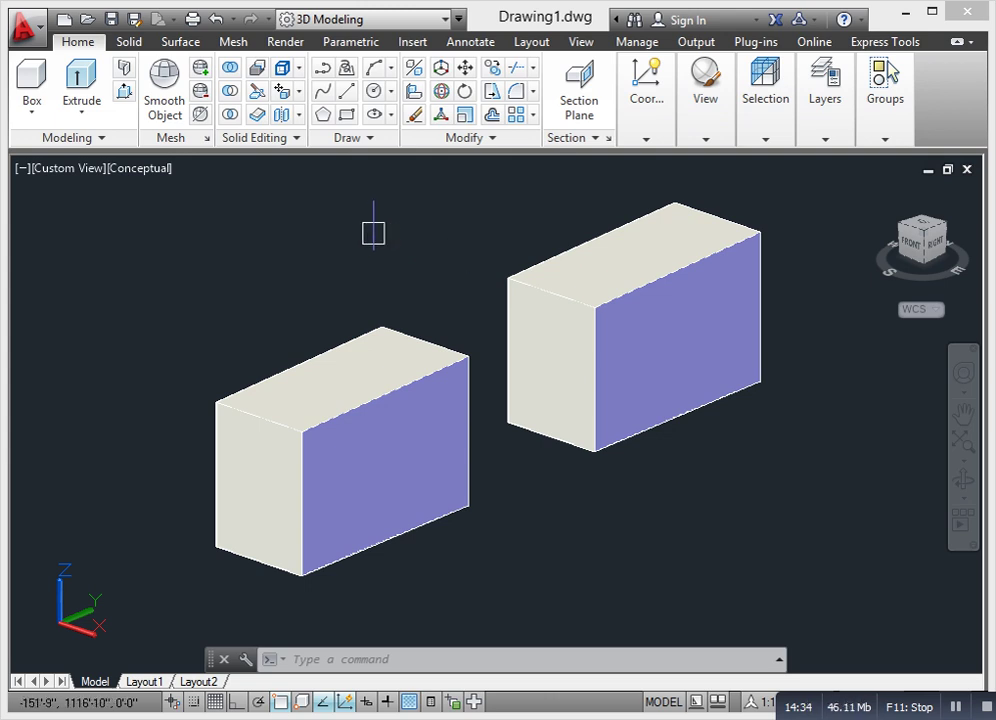
scroll(371, 247, down, 4)
middle_drag(406, 287, 347, 347)
scroll(348, 347, up, 3)
middle_drag(381, 417, 414, 363)
key(Escape)
key(Escape)
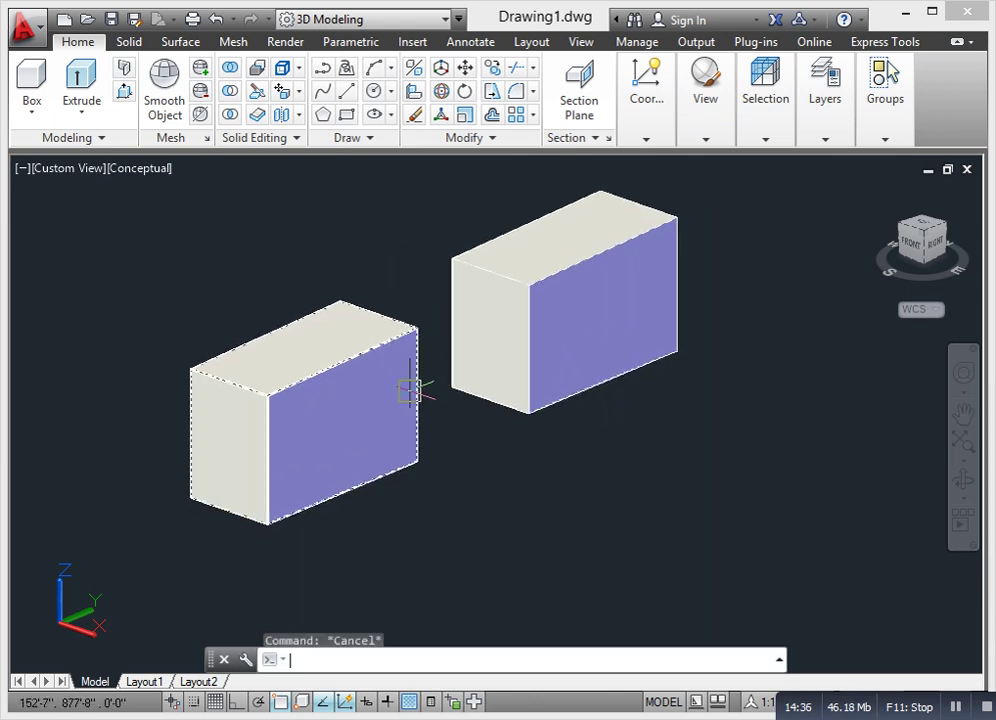
- Try to move two faces of the far box 142' along negative Y with Move Faces and Ortho on, starting from its lower front corner
click(299, 92)
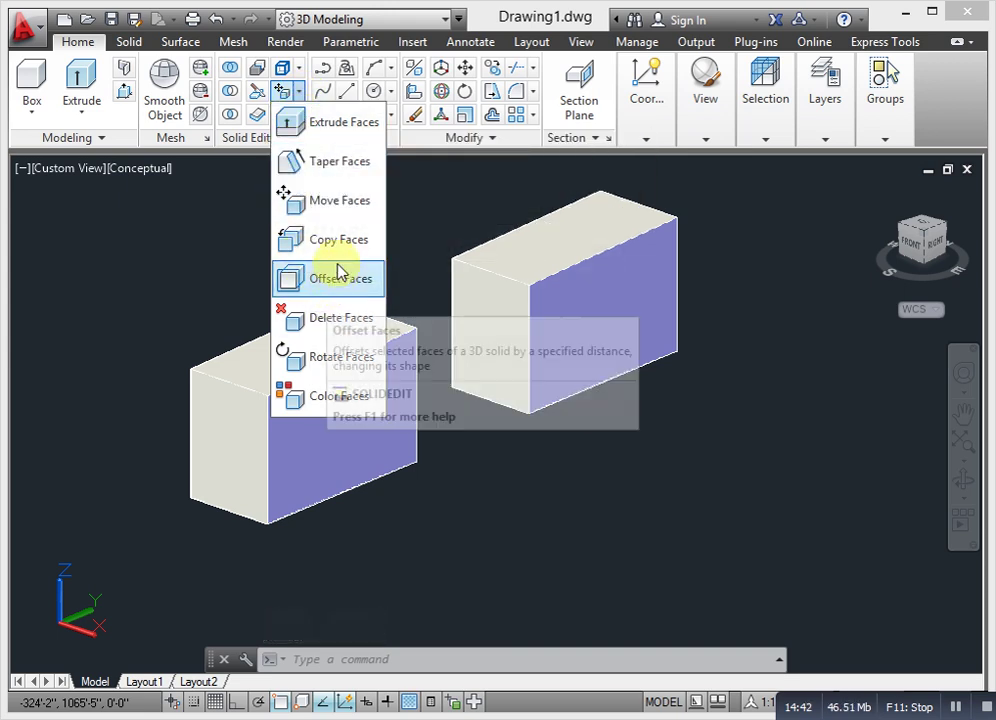
click(347, 205)
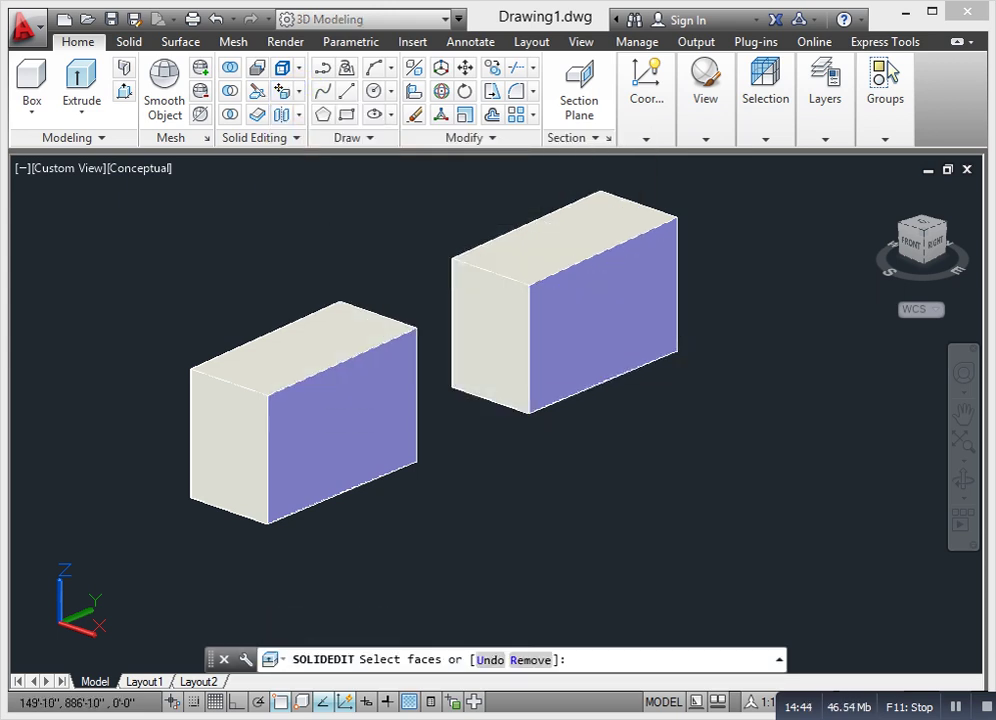
scroll(455, 331, up, 3)
scroll(127, 331, down, 1)
click(453, 322)
key(Return)
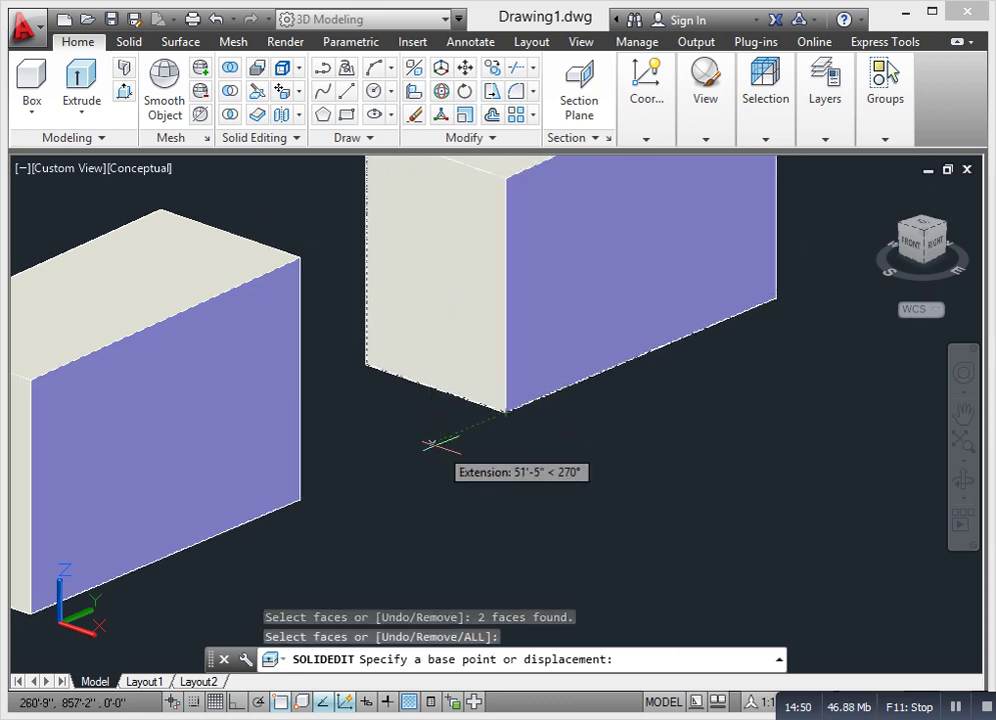
click(504, 412)
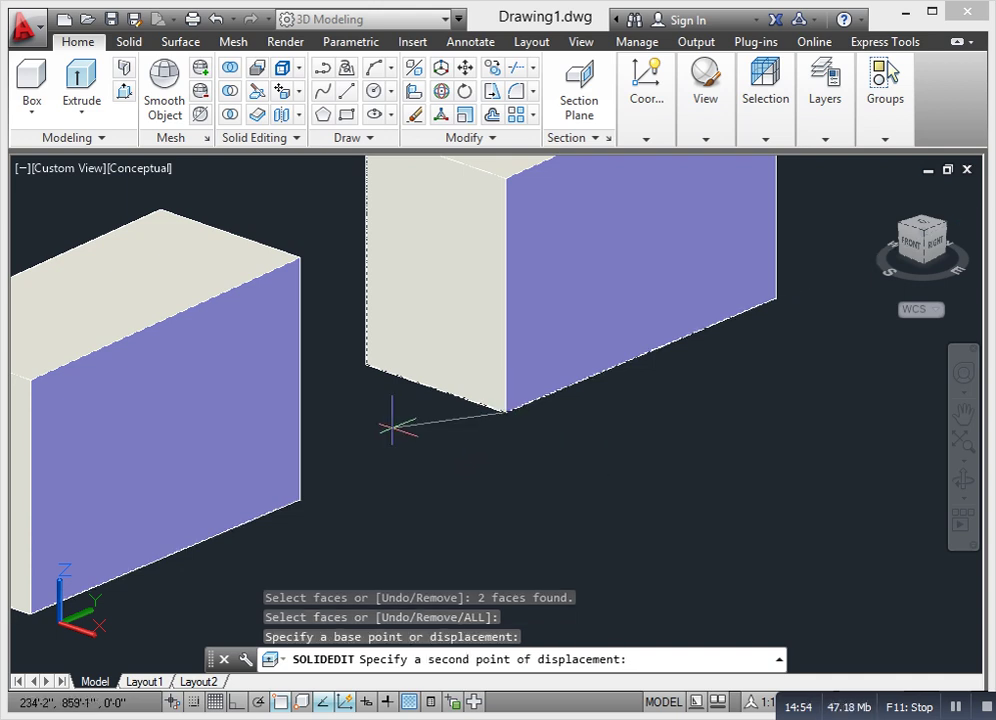
key(F8)
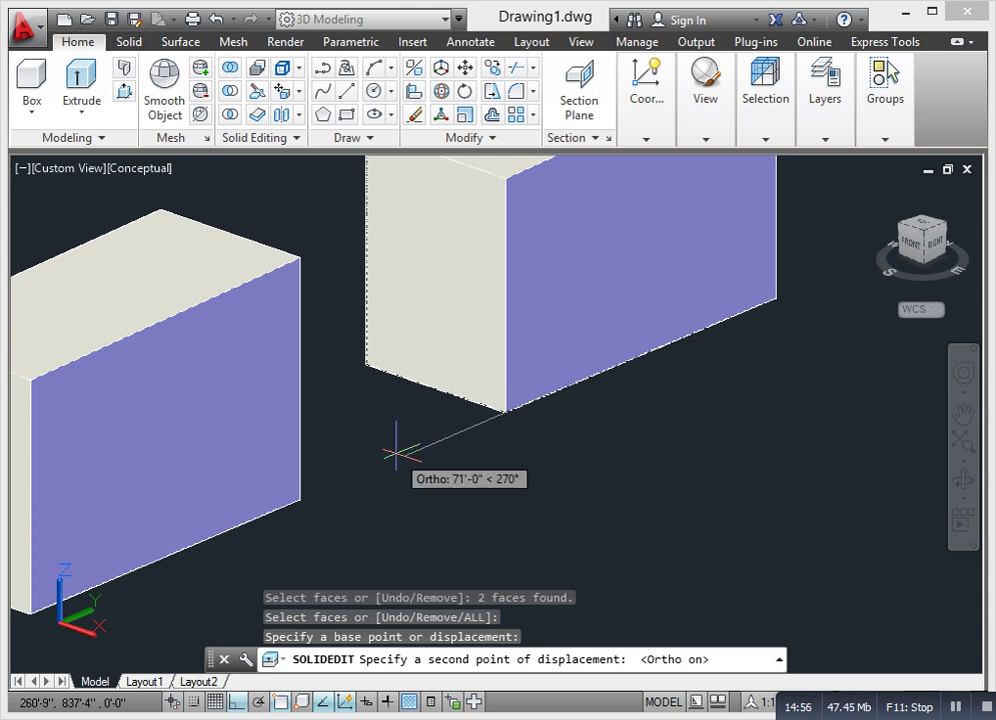
text(142)
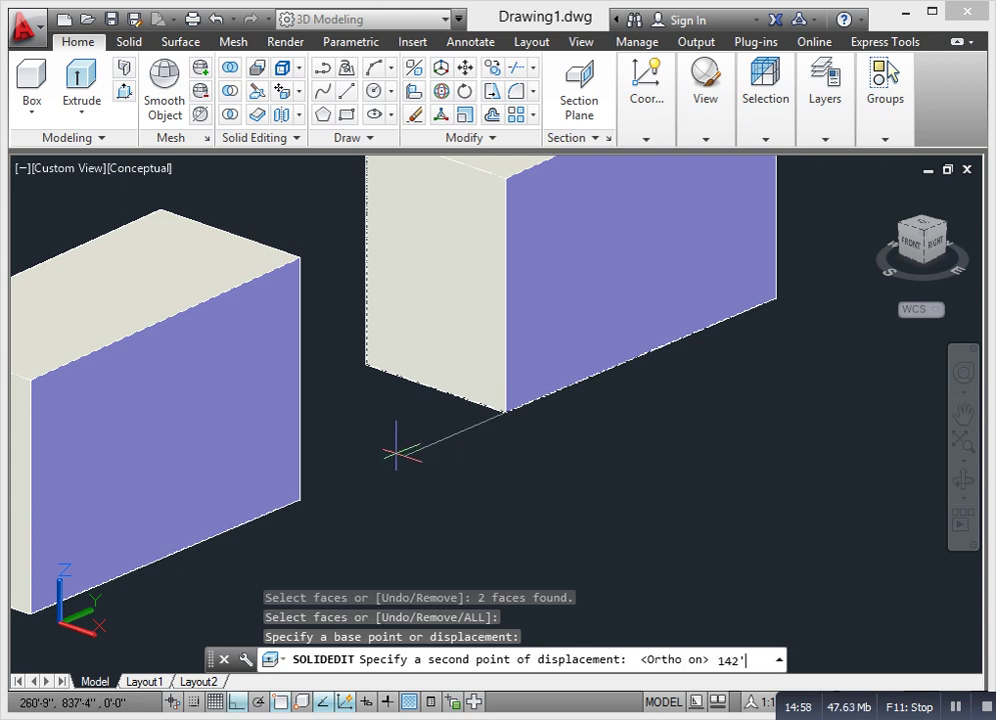
key(Return)
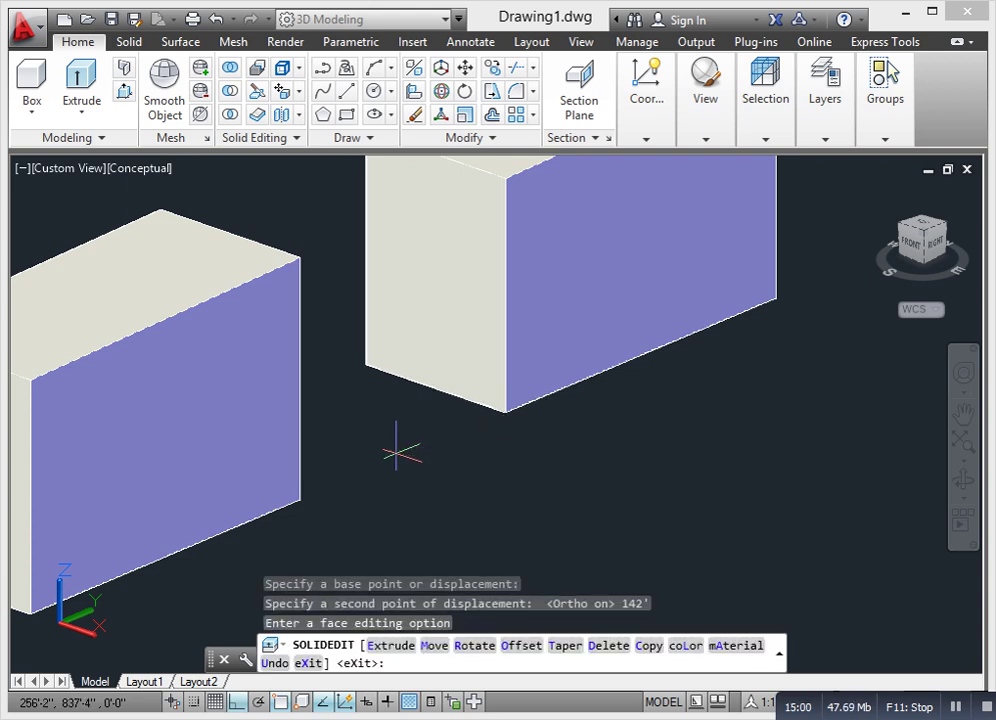
key(Return)
key(Escape)
key(Escape)
key(Escape)
scroll(413, 350, down, 3)
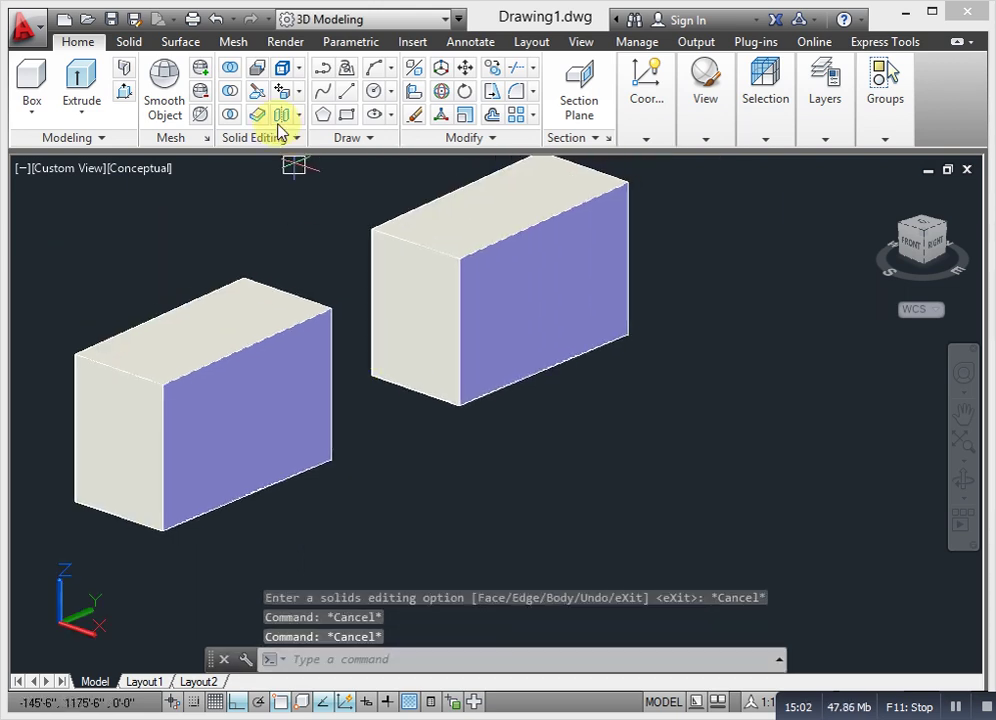
- Move the far box's near end face 142' along negative Y with Move Faces, starting from its lower front corner
click(283, 115)
click(329, 202)
scroll(404, 343, up, 2)
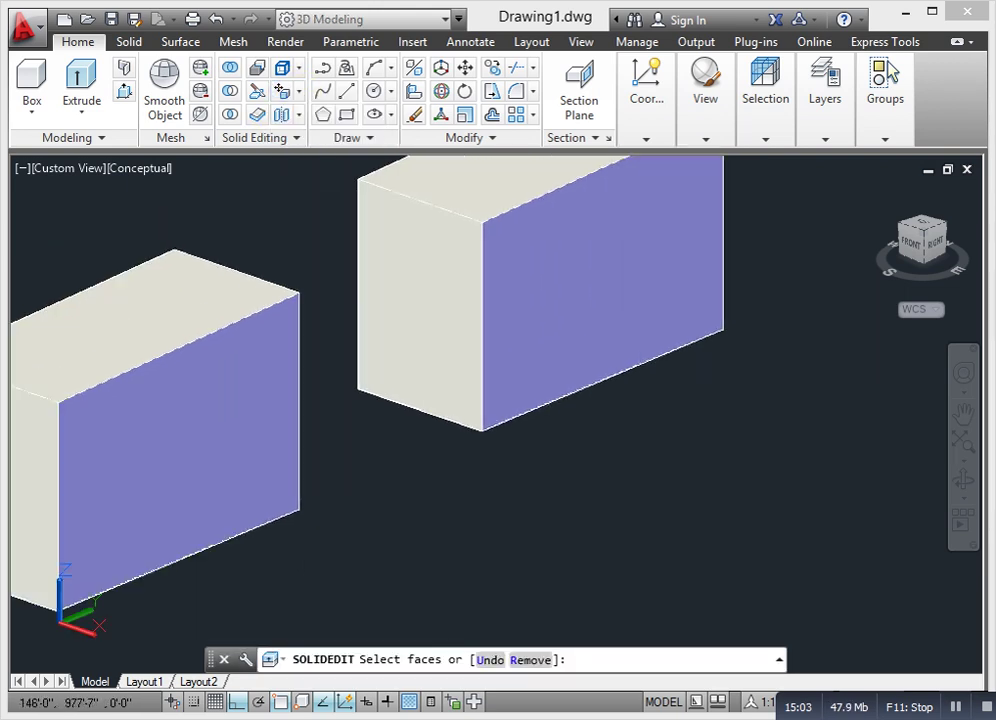
click(413, 296)
key(Return)
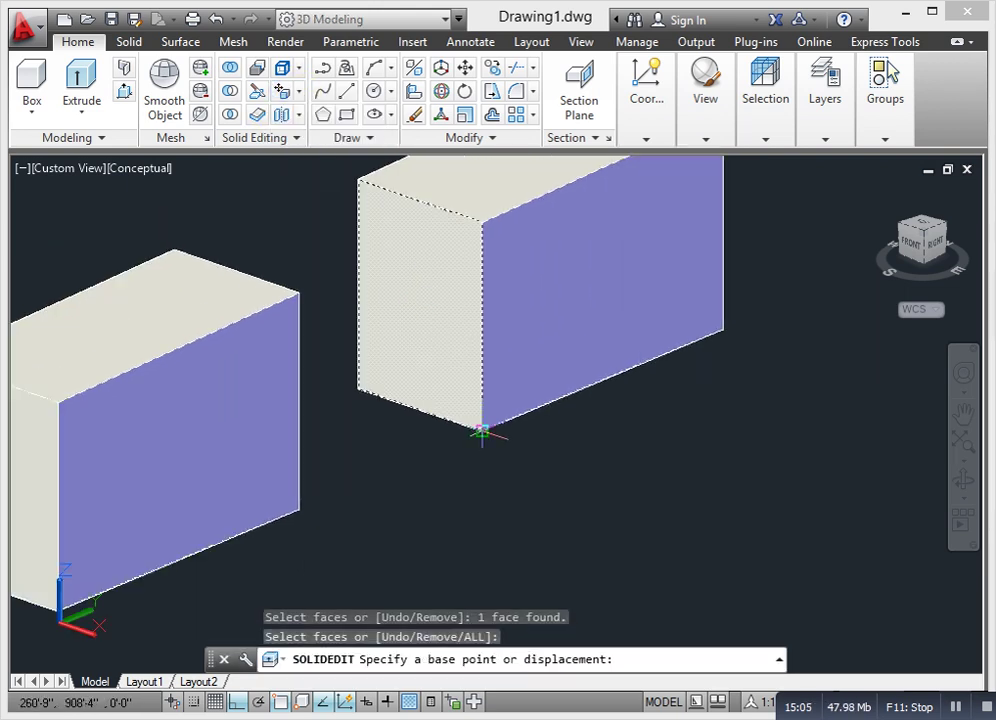
click(481, 430)
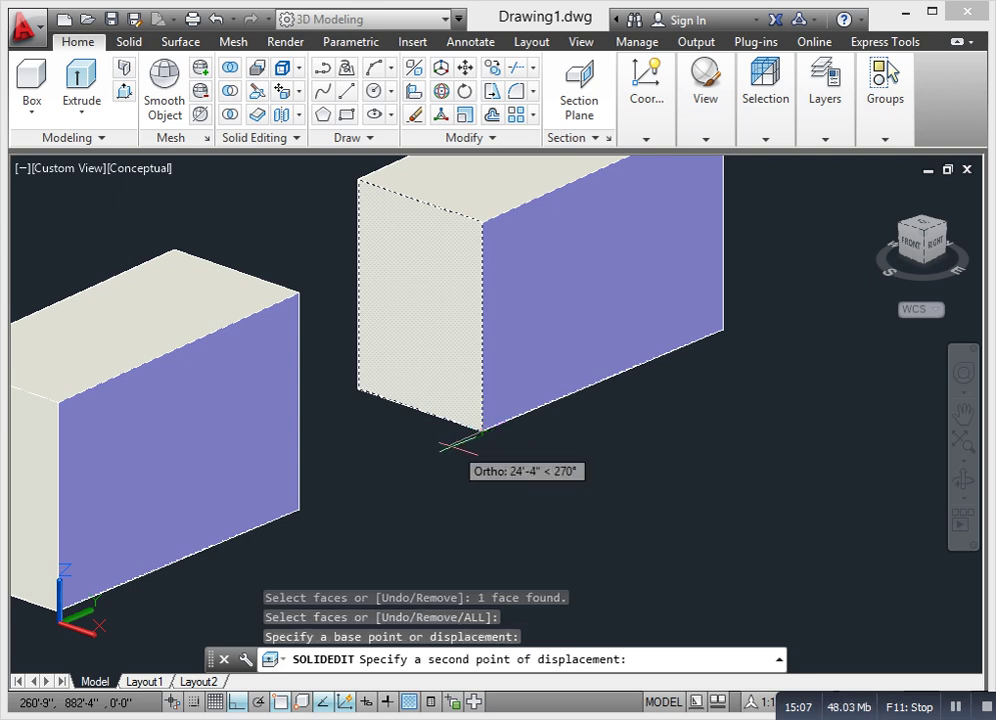
middle_drag(349, 489, 373, 463)
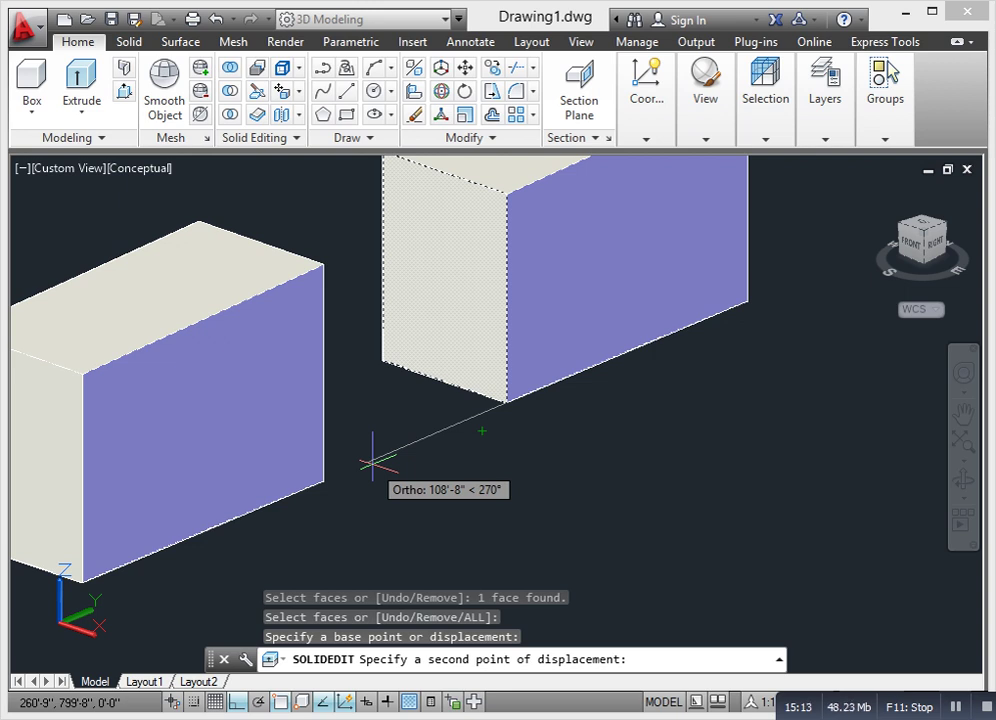
text(142)
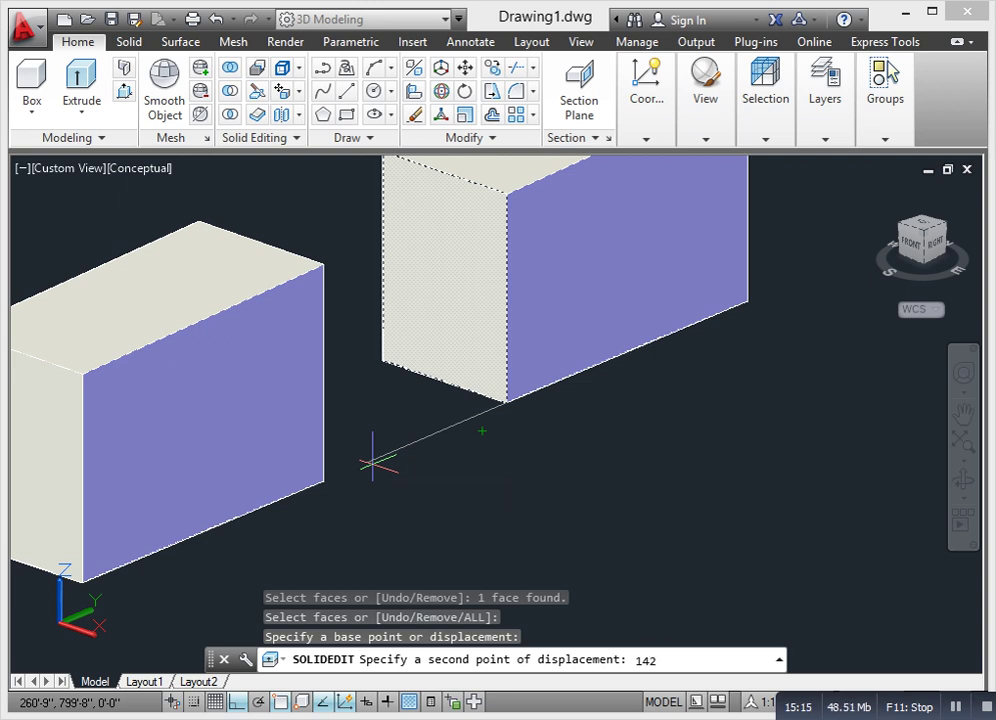
text(')
key(Return)
scroll(382, 443, down, 2)
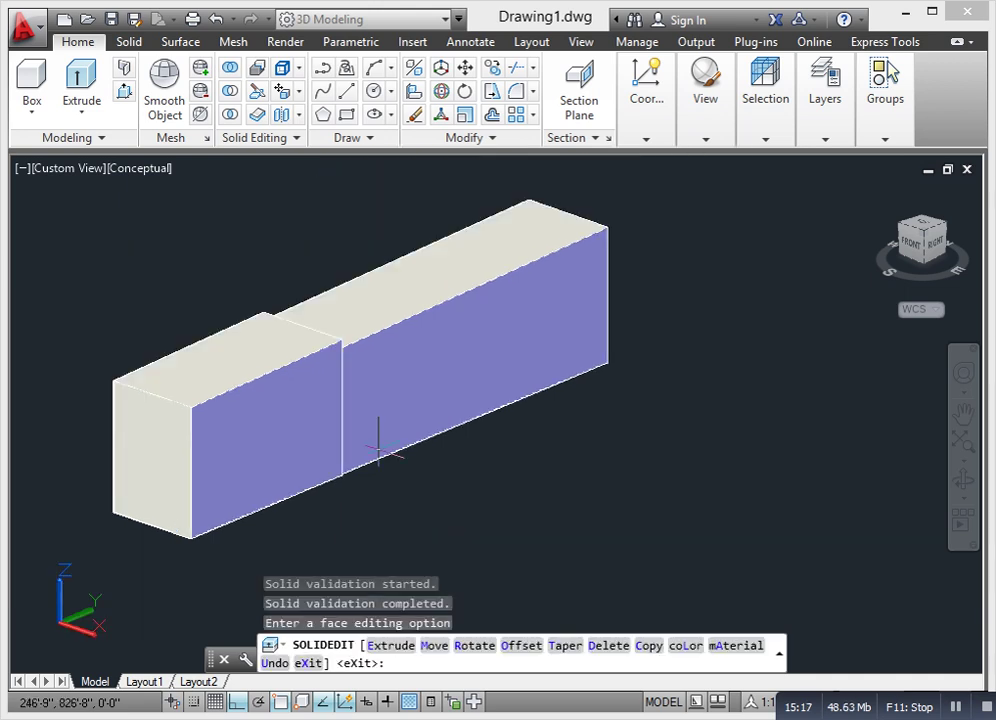
- Undo the 142' move of the far box's end face
scroll(402, 400, up, 2)
key(Escape)
text(u)
key(Return)
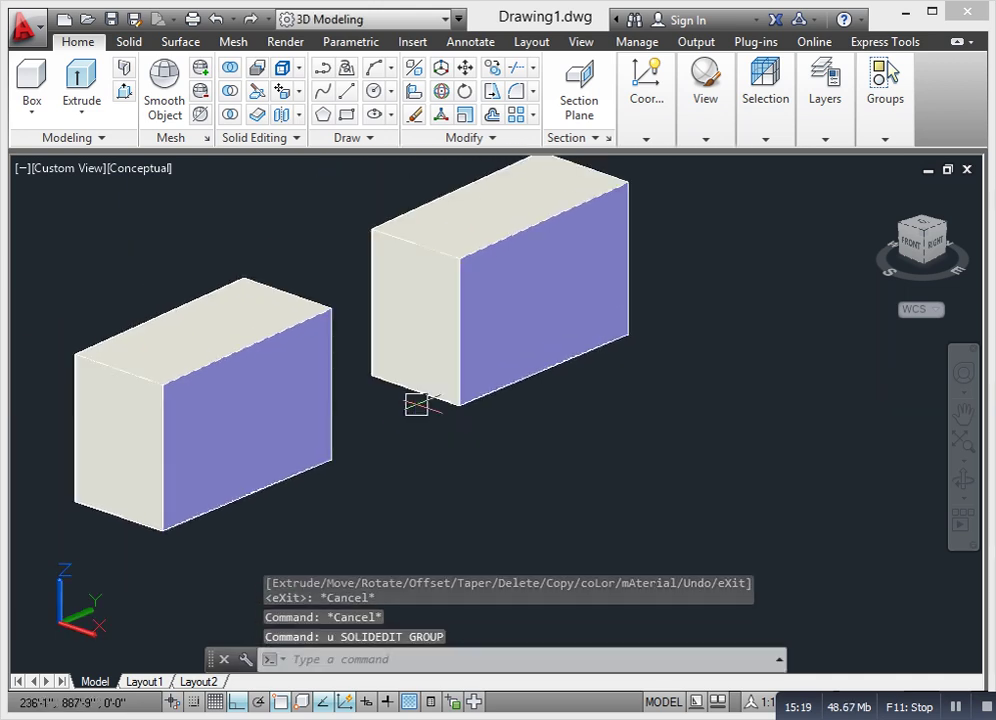
key(Escape)
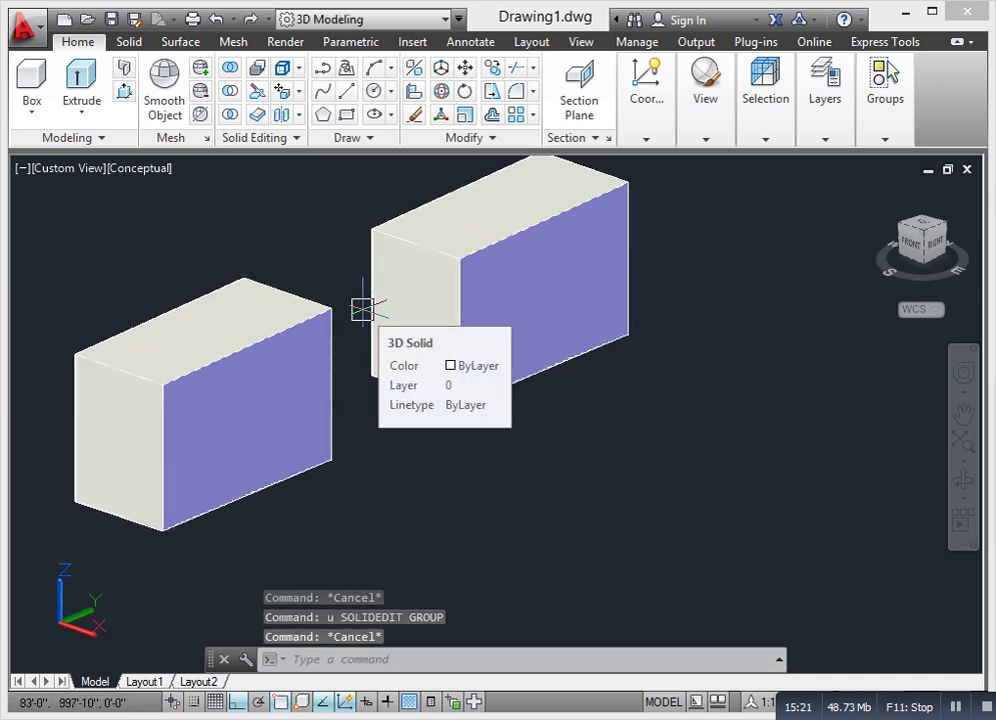
key(Escape)
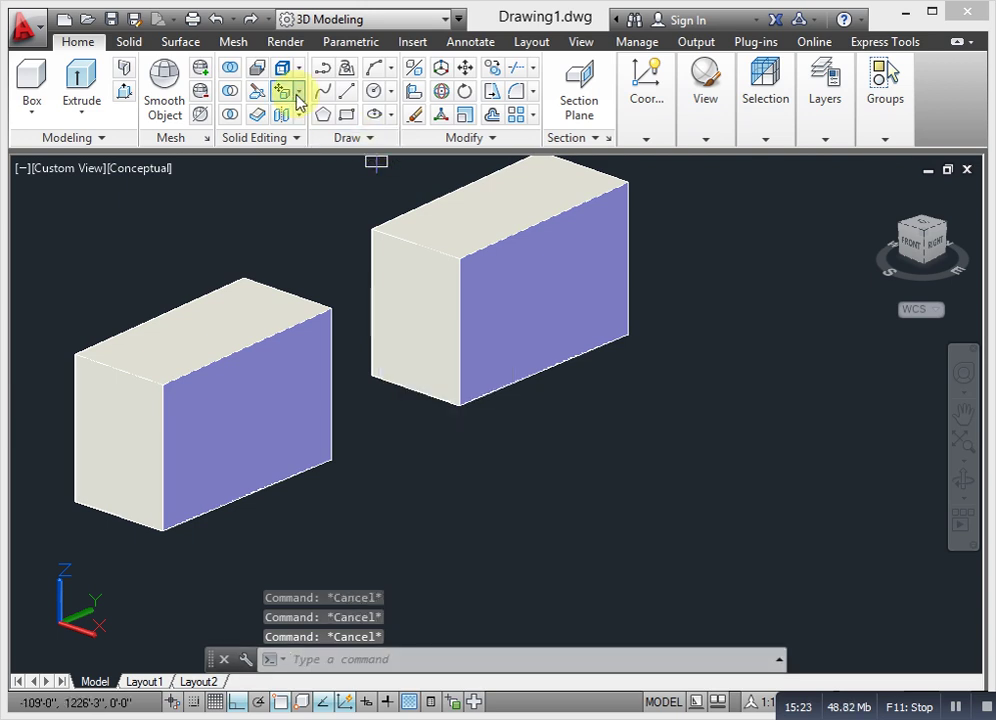
- Measure the gap from the near box's facing lower corner to the far box's lower front corner
click(298, 67)
text(d)
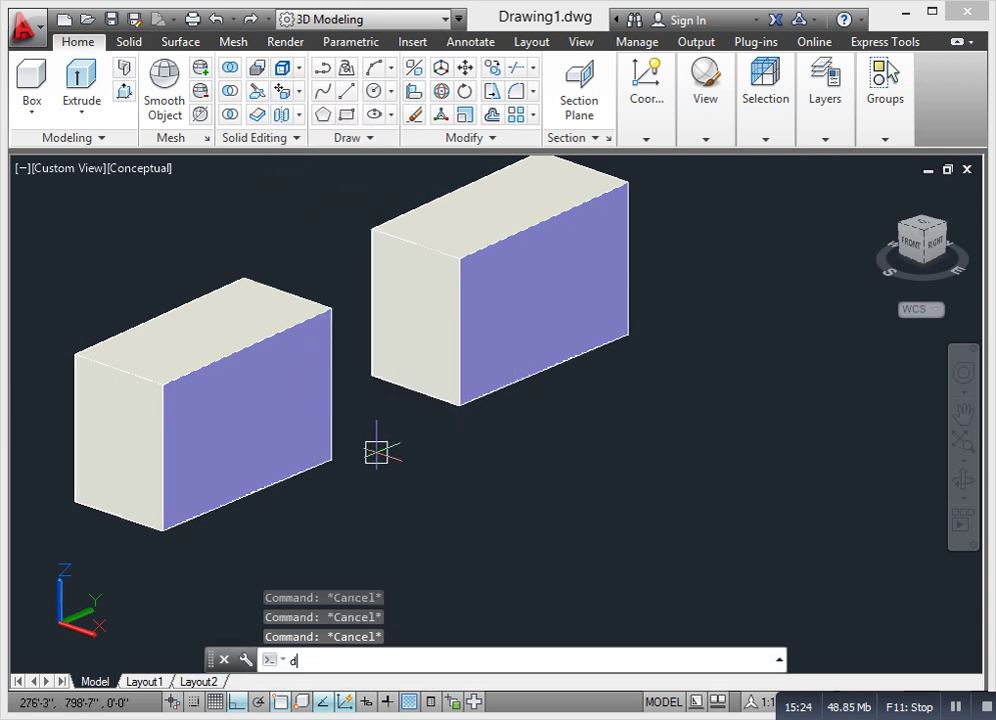
text(i)
key(Return)
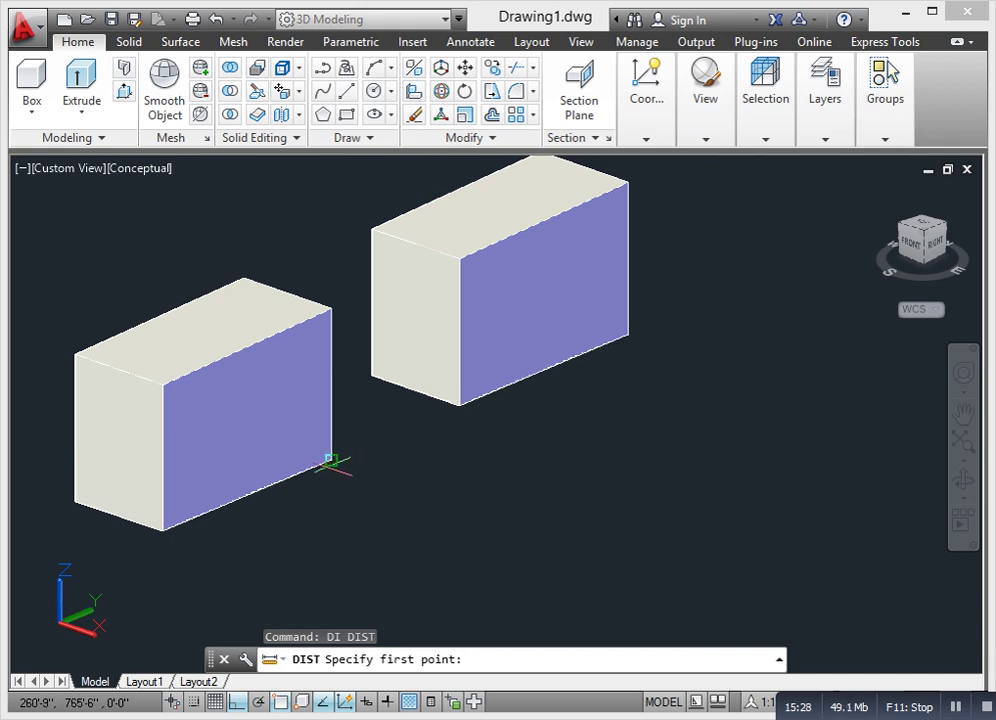
click(331, 459)
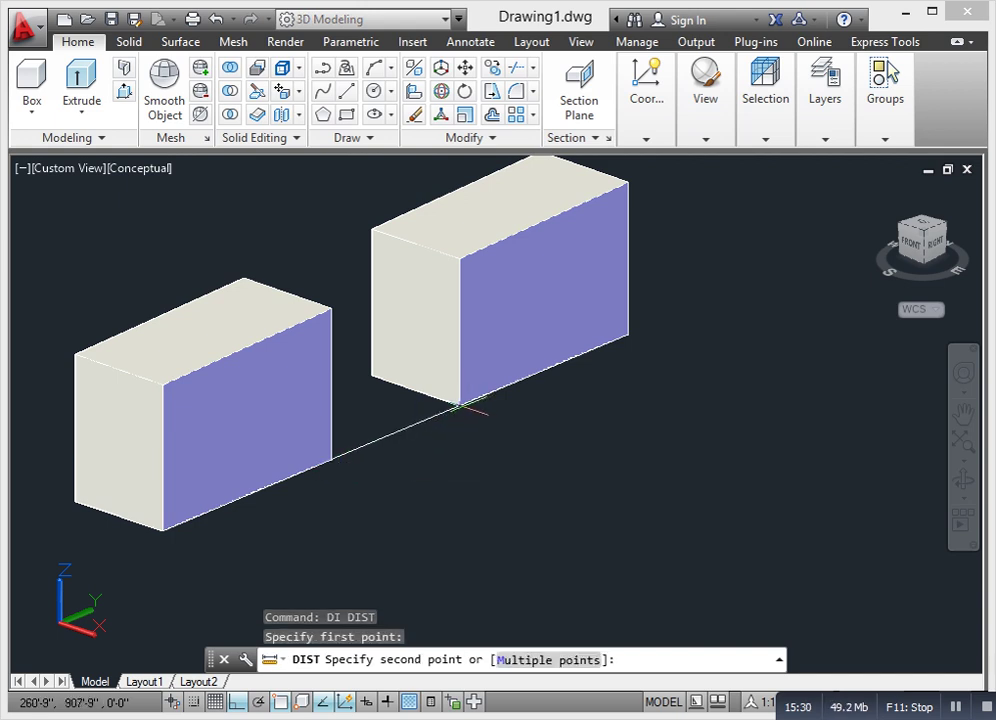
click(460, 405)
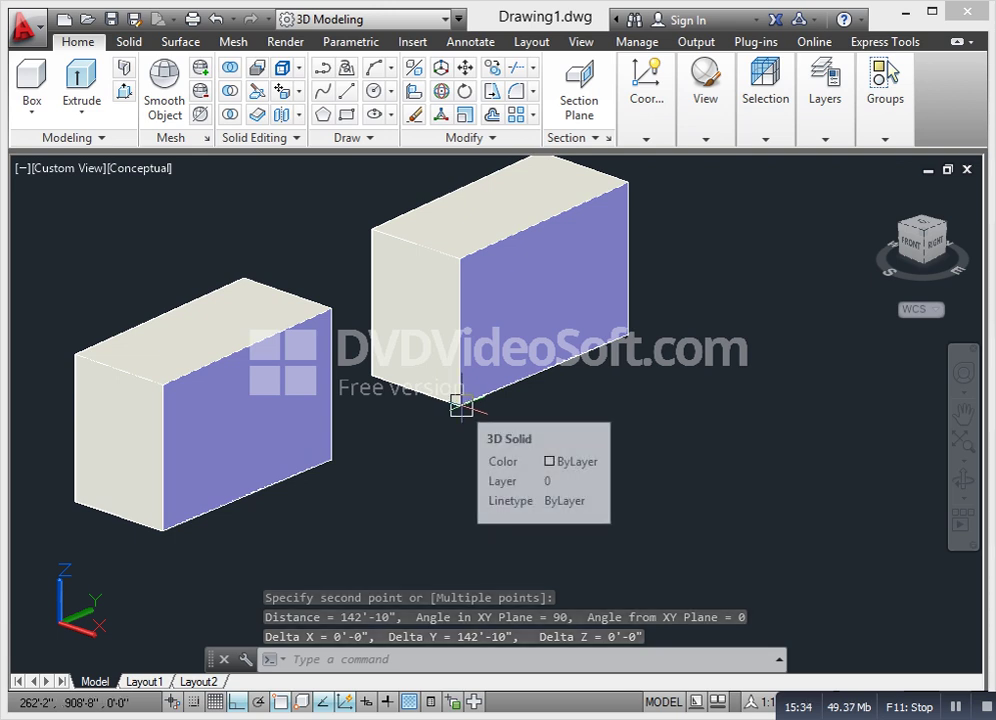
key(Escape)
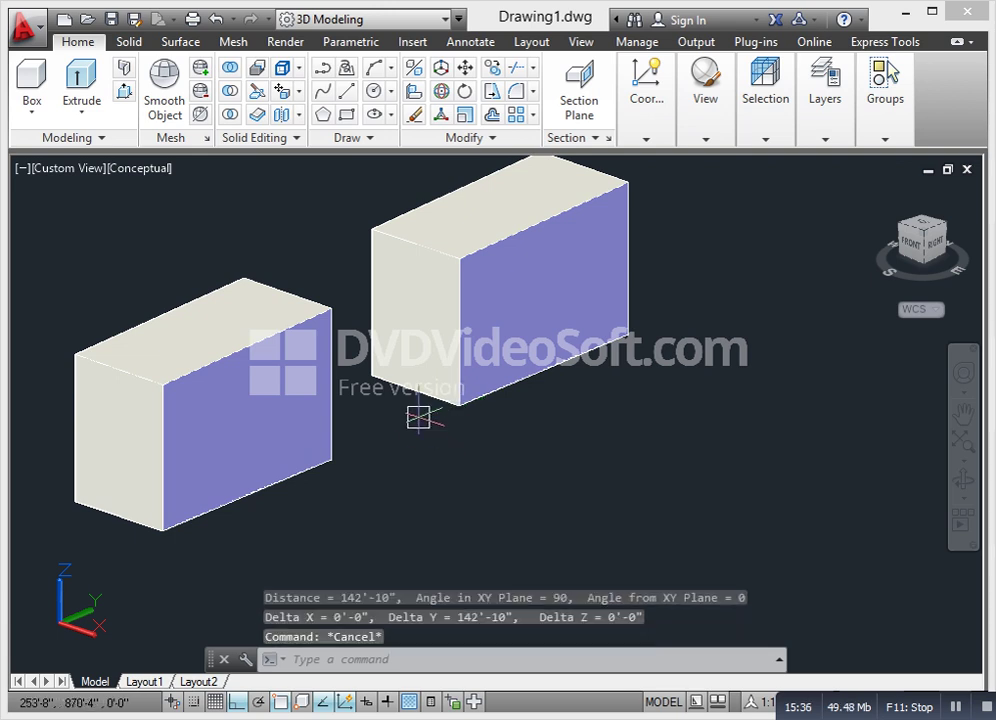
middle_drag(418, 416, 421, 424)
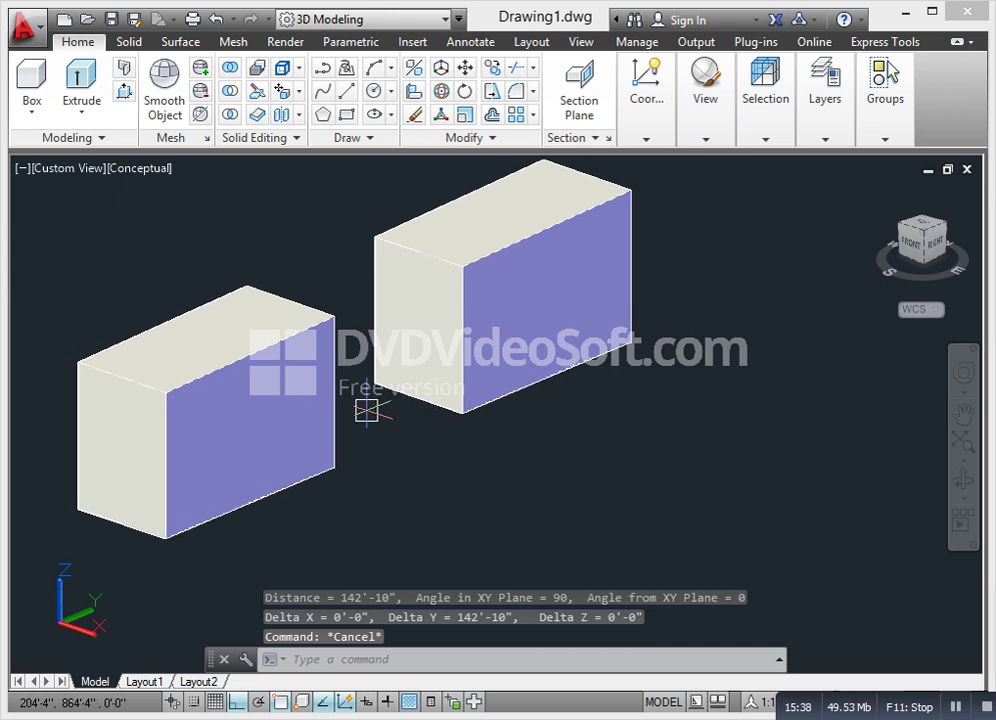
- Move the far box's near end face 142'10" along negative Y with Move Faces, starting from its lower front corner
click(293, 91)
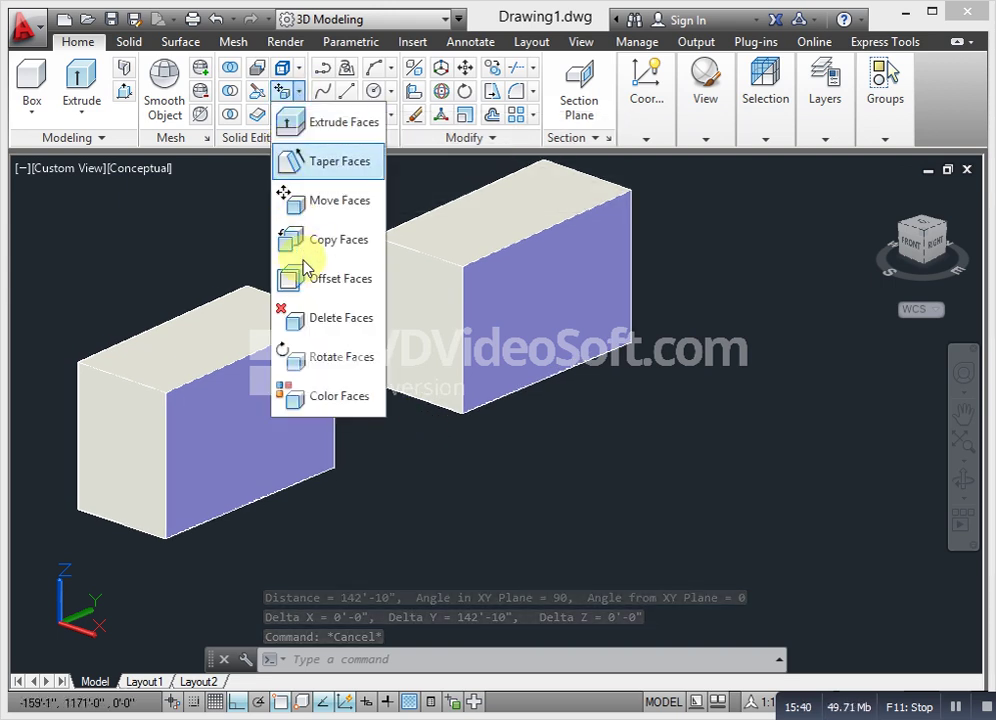
click(300, 200)
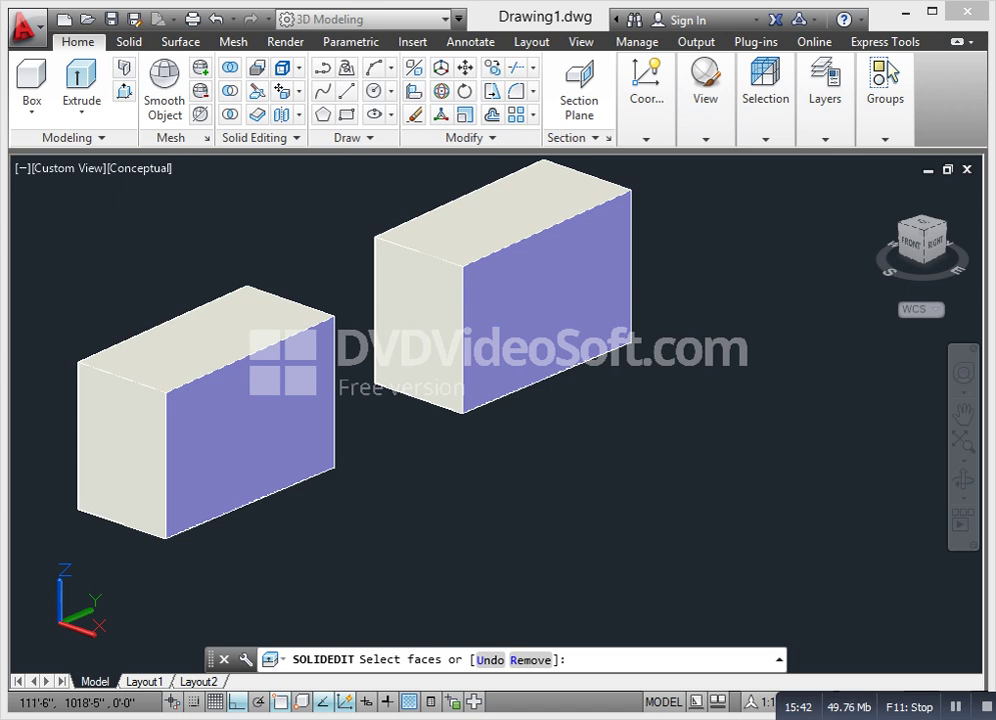
click(404, 314)
key(Return)
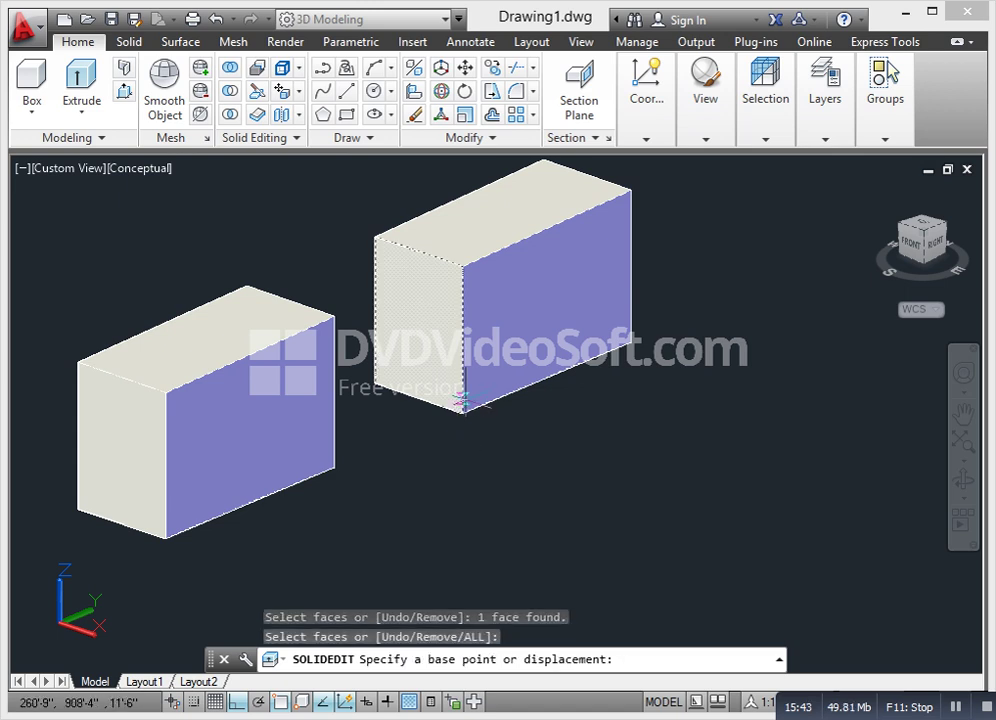
click(462, 411)
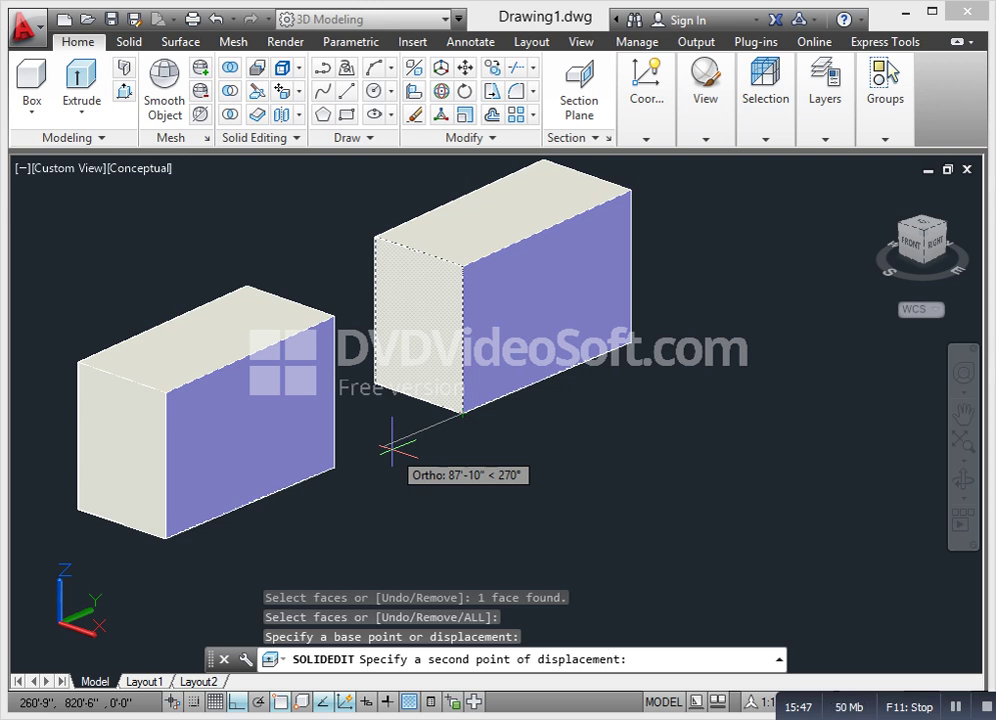
text(1)
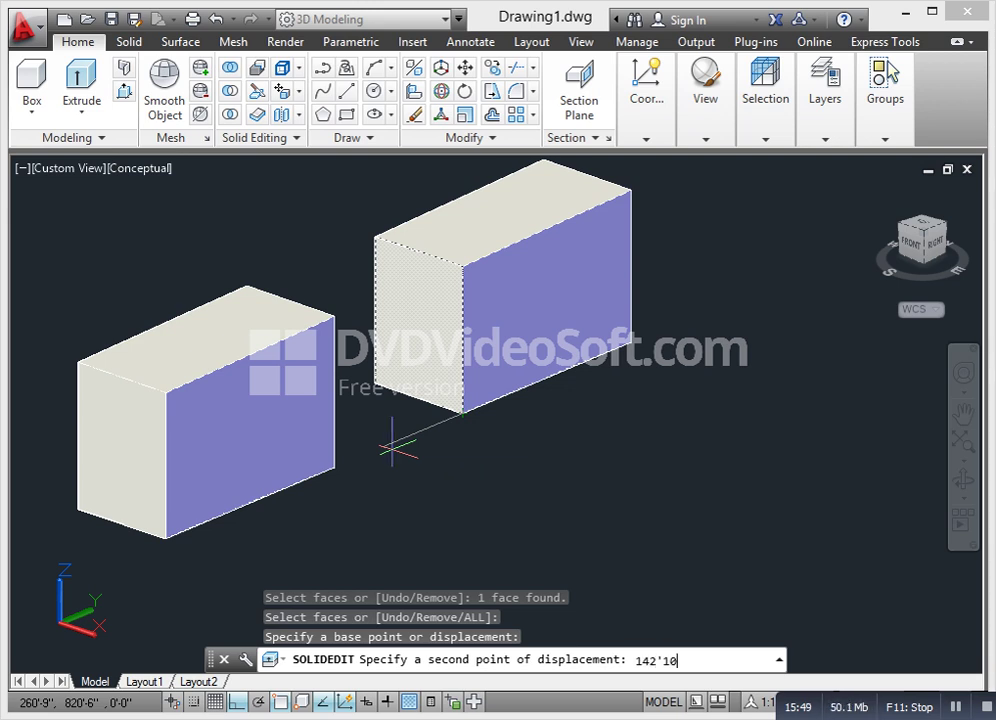
text(42'10)
key(Return)
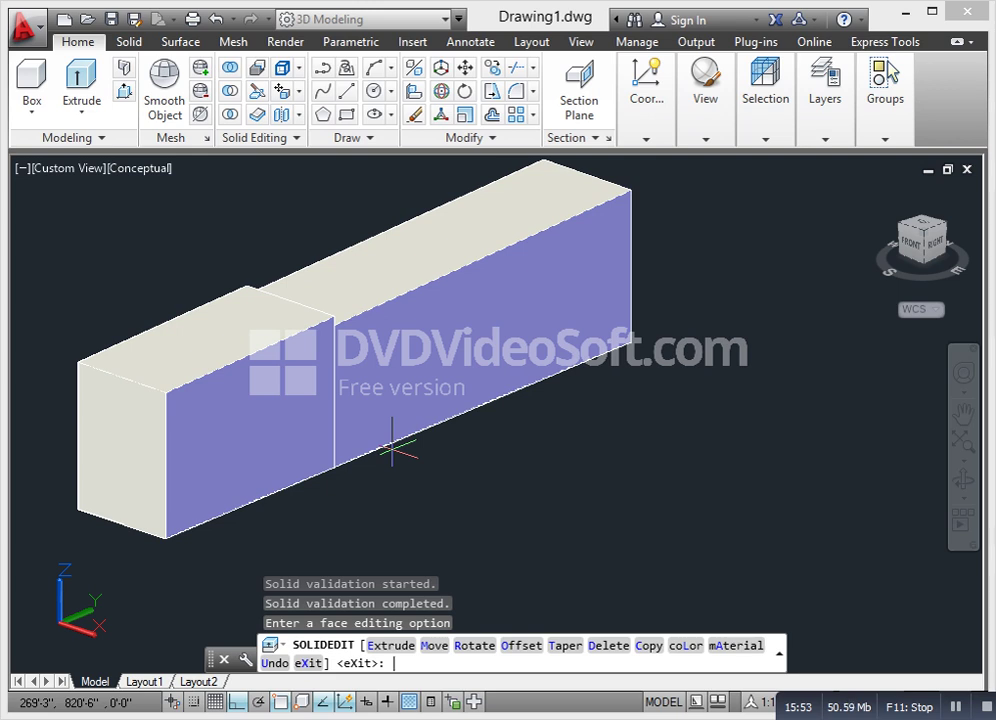
- Undo the 142'10" face move on the far box
key(Escape)
key(Escape)
text(u)
key(Return)
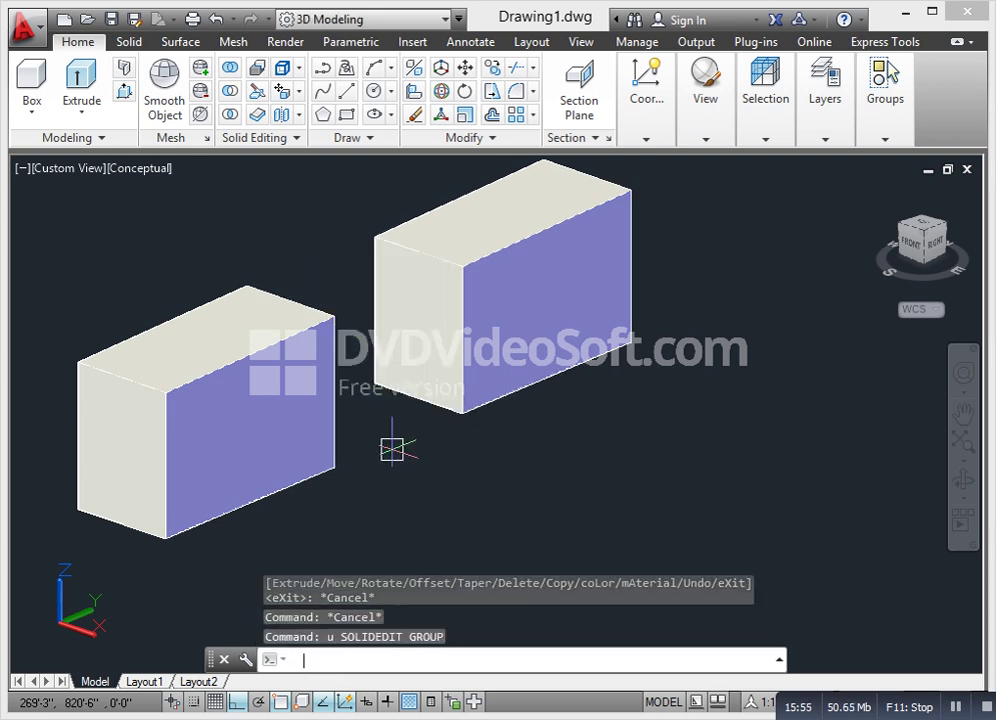
key(Escape)
- Move the far box's near end face with Move Faces, snapping from its lower front corner to the near box's facing lower corner
click(298, 92)
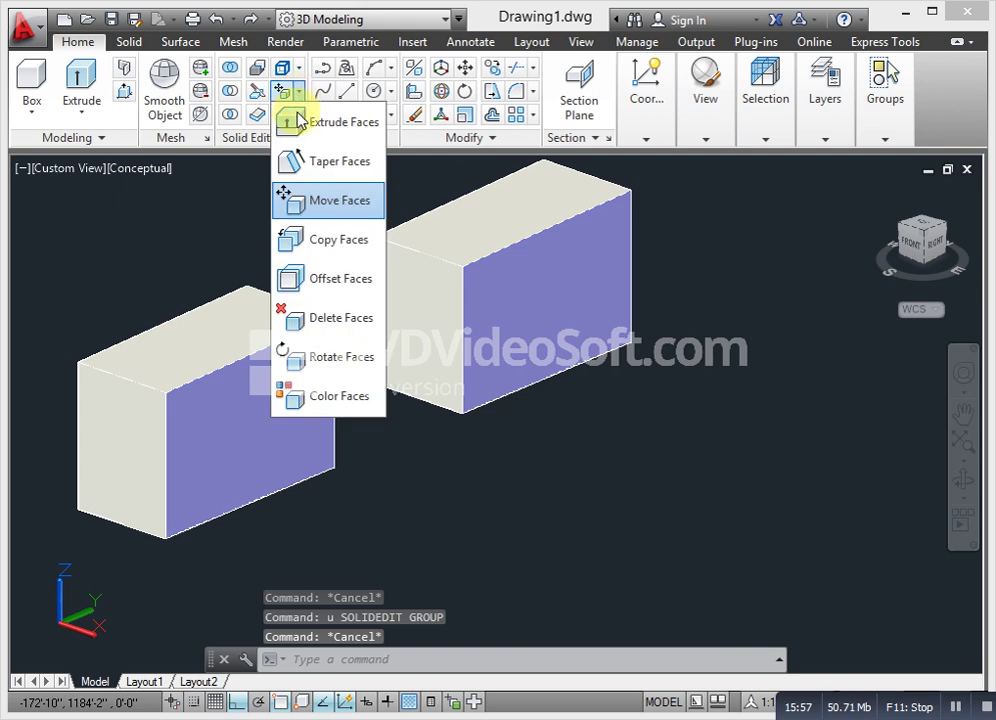
click(248, 170)
click(425, 307)
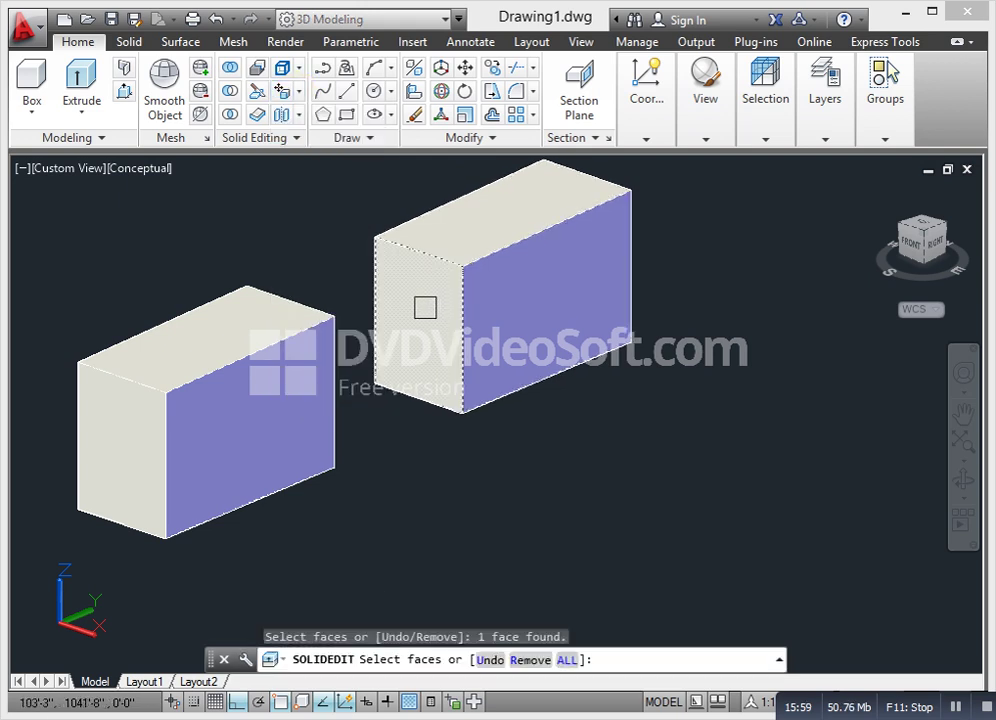
key(Return)
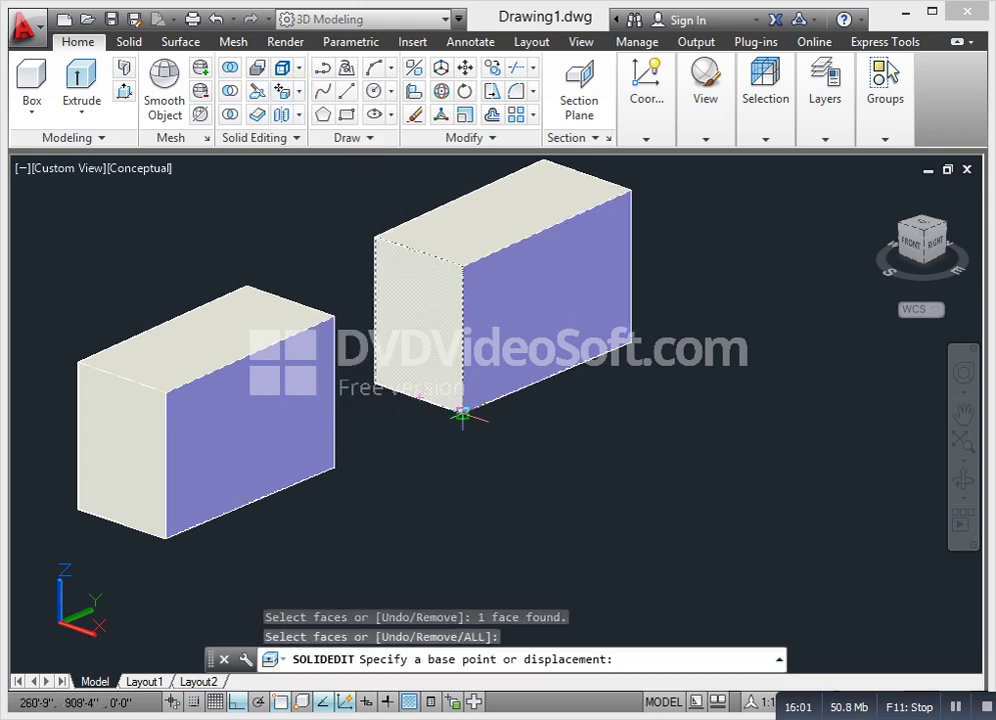
click(462, 412)
click(334, 467)
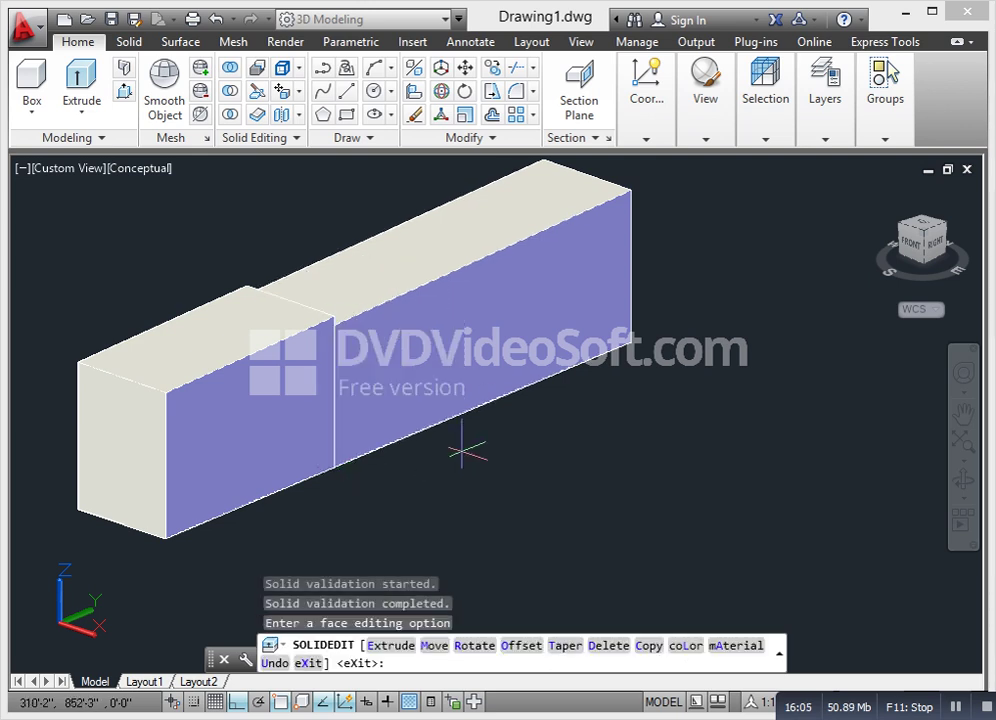
- Undo the corner-to-corner move of the far box's end face
key(Escape)
text(u)
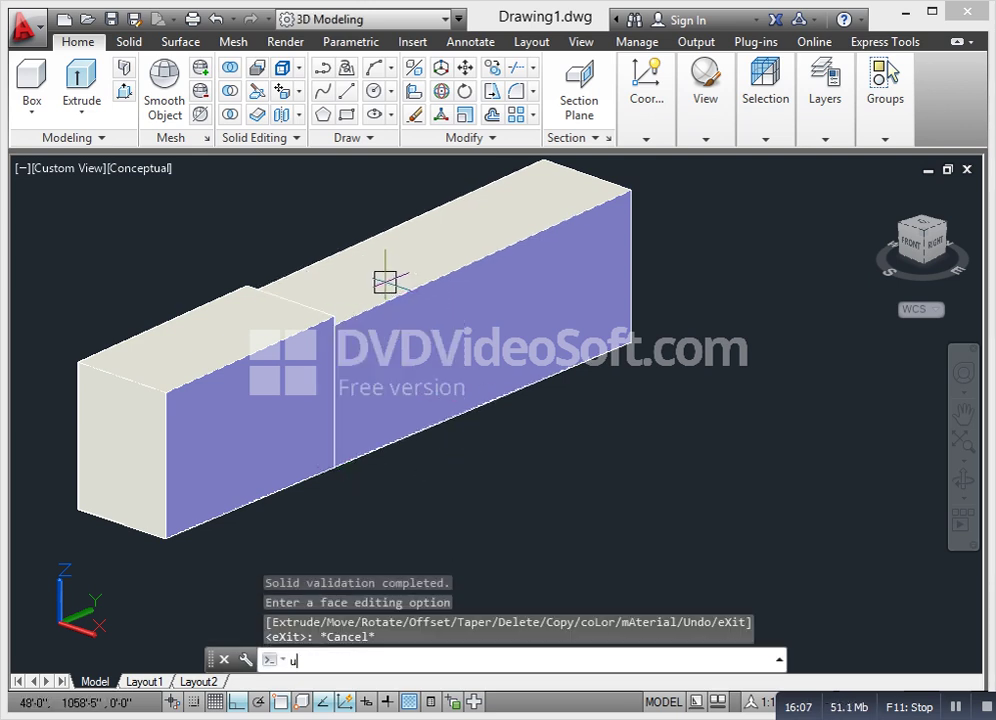
key(Return)
- Draw a third solid box freehand in the empty space beside the far box, slightly lower than the existing boxes
middle_drag(630, 428, 316, 386)
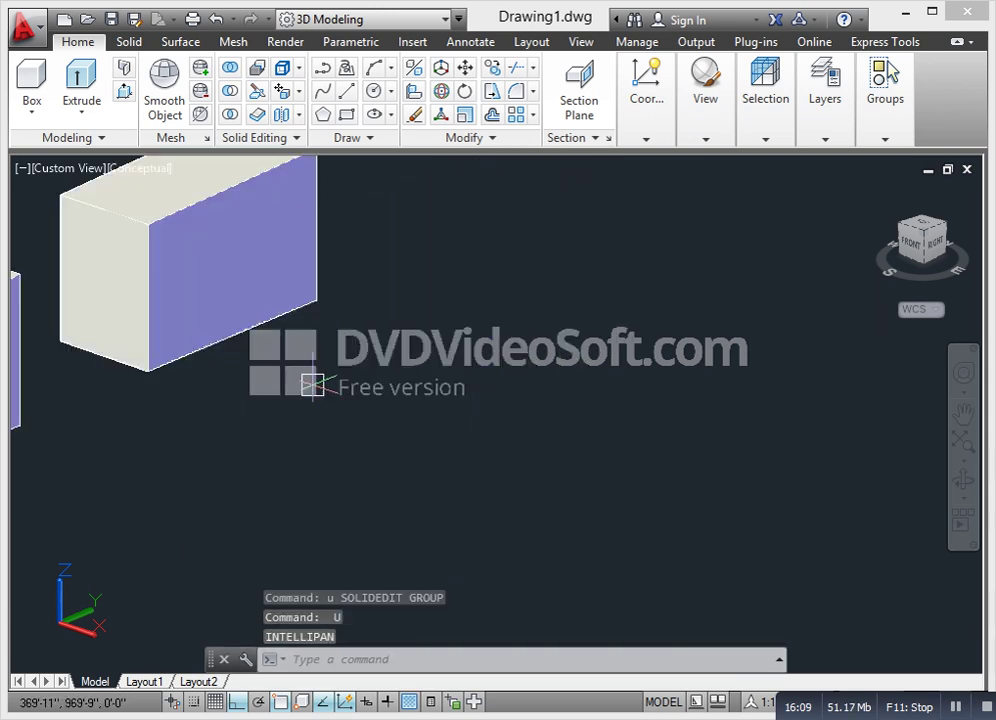
key(Escape)
key(Escape)
text(re)
key(Escape)
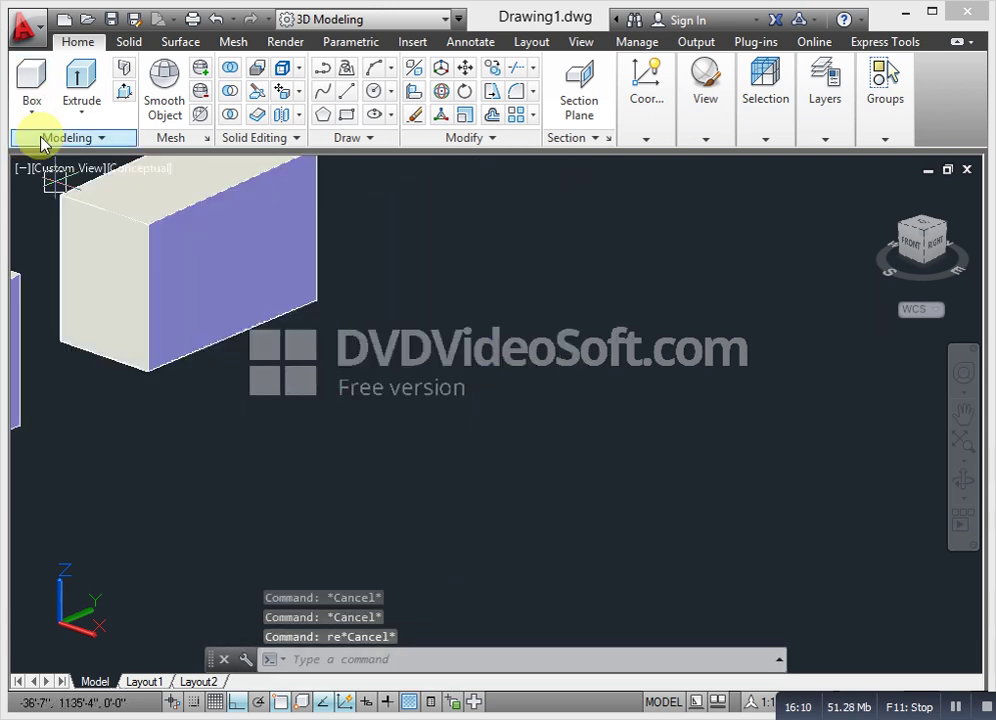
click(30, 110)
click(58, 147)
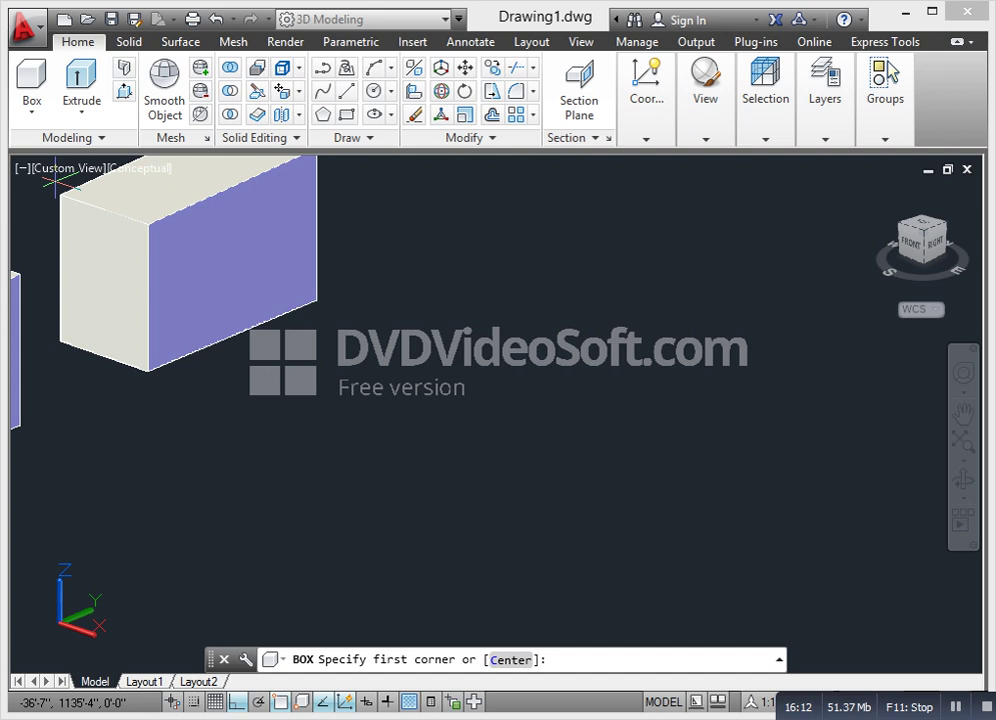
click(508, 398)
click(812, 356)
click(788, 253)
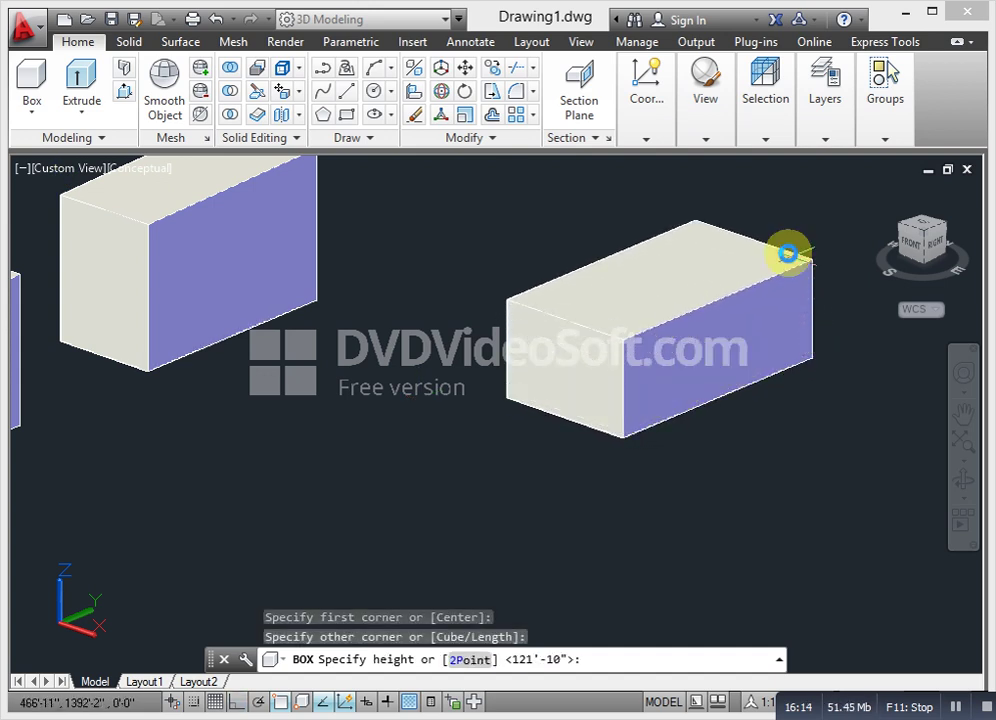
- Move the near box farther away from the far box along negative Y, using two freely picked points
scroll(587, 305, down, 1)
middle_drag(540, 318, 665, 320)
middle_drag(724, 392, 549, 336)
middle_drag(288, 372, 267, 410)
scroll(224, 380, down, 2)
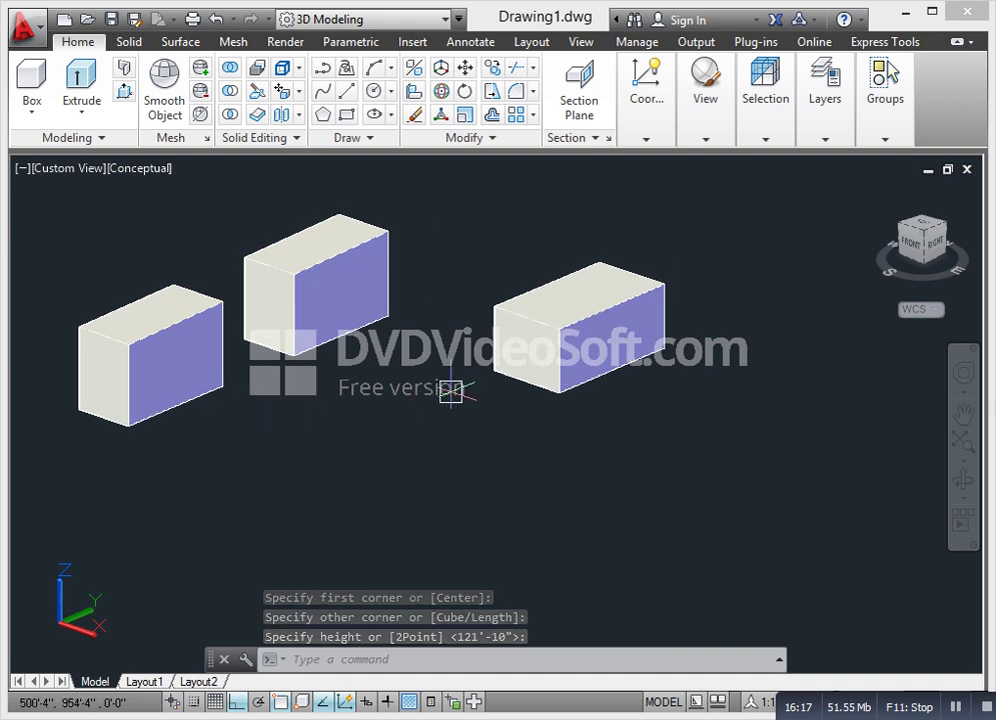
middle_drag(219, 345, 220, 345)
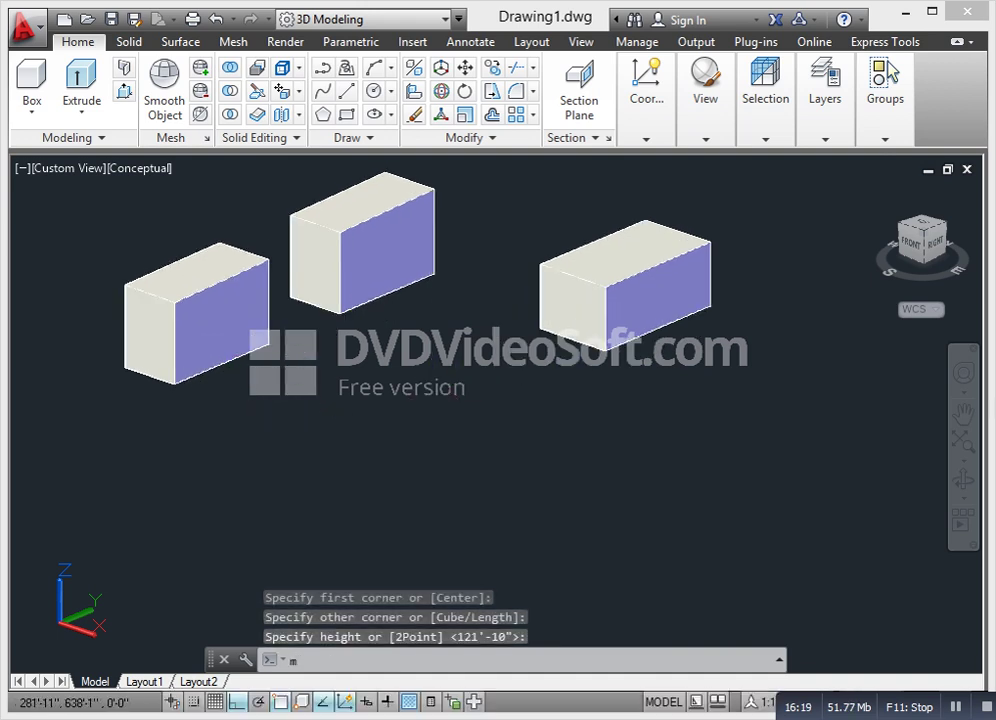
key(Return)
click(204, 349)
mouse_move(154, 437)
middle_down()
mouse_move(169, 380)
mouse_move(105, 427)
middle_up()
key(Return)
click(285, 417)
click(156, 475)
middle_drag(368, 297, 284, 371)
key(Escape)
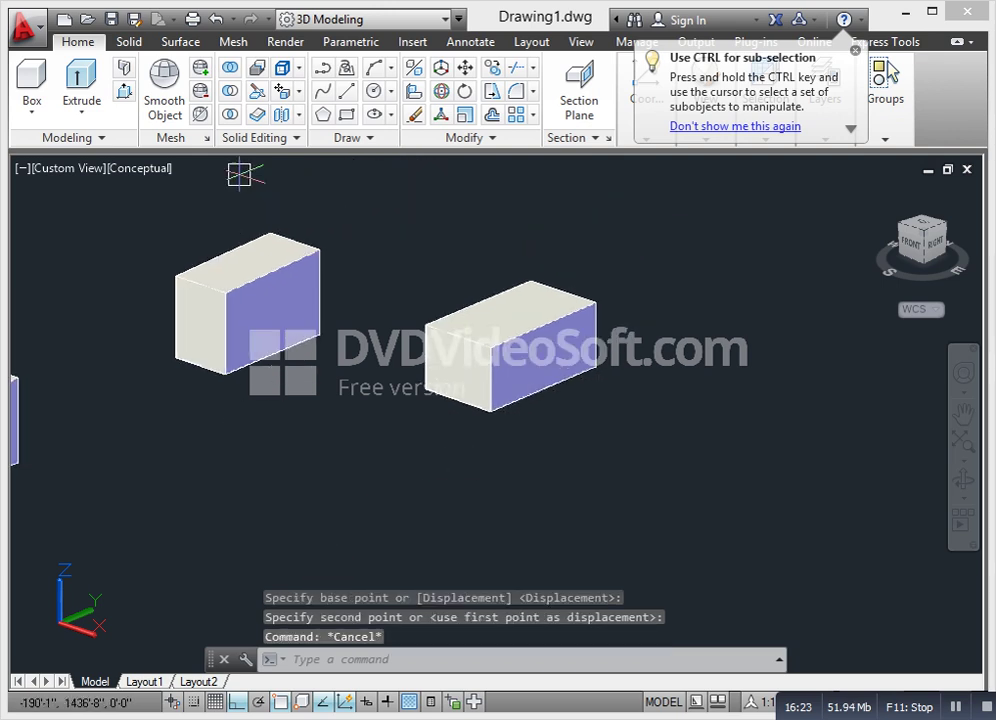
- Extend the far box's near end face with Move Faces, using the third box's lower side edge from back corner to front corner as displacement
click(297, 91)
click(282, 196)
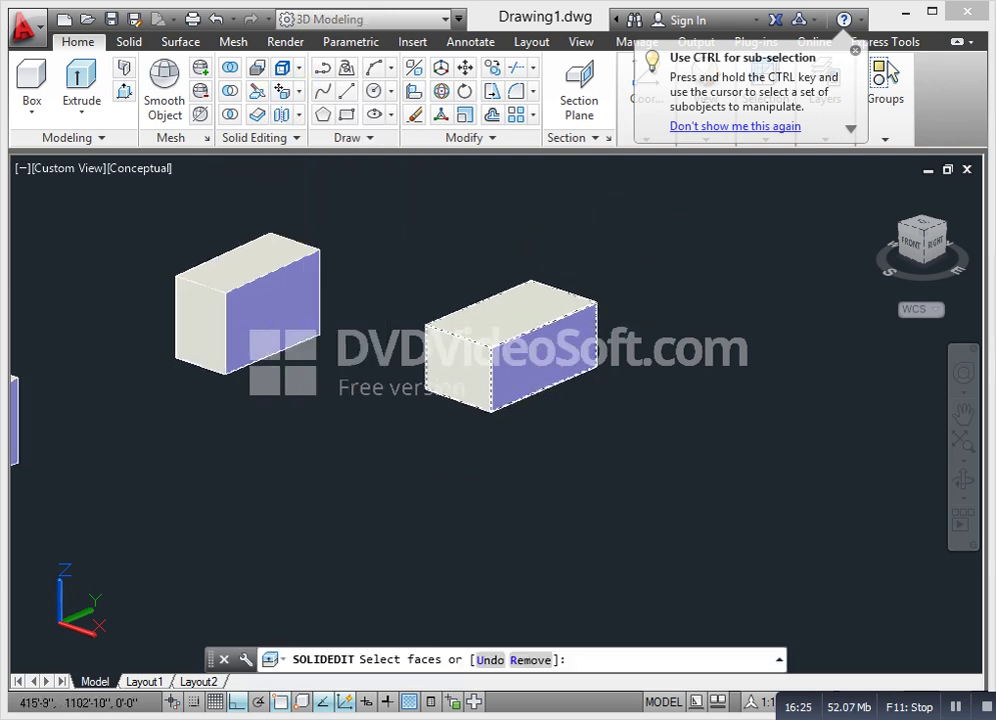
click(193, 311)
key(Return)
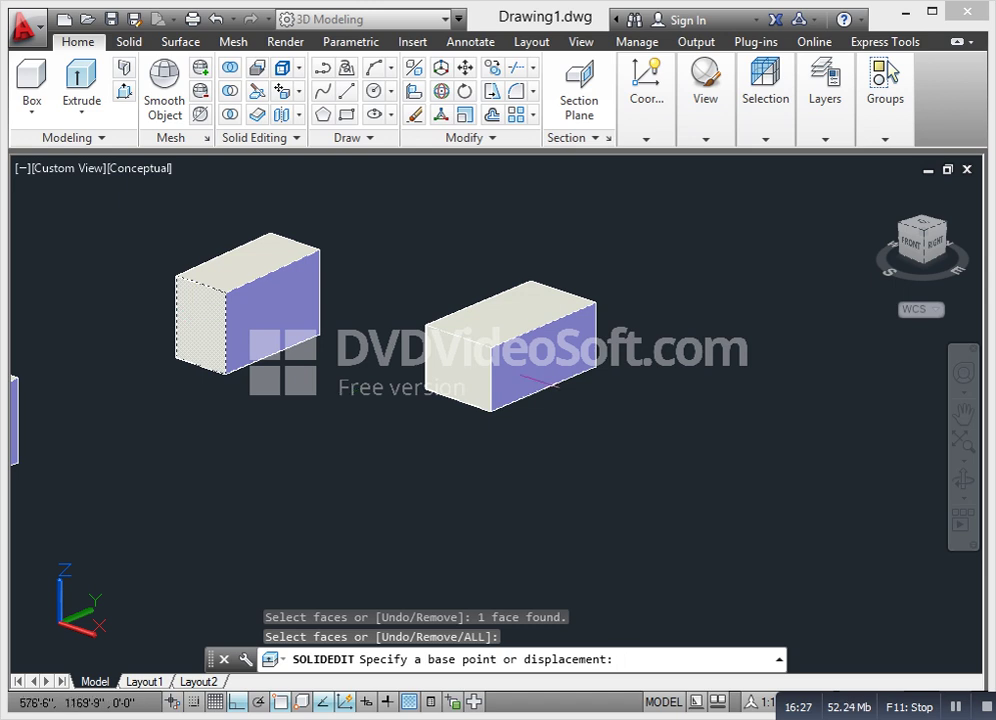
click(594, 365)
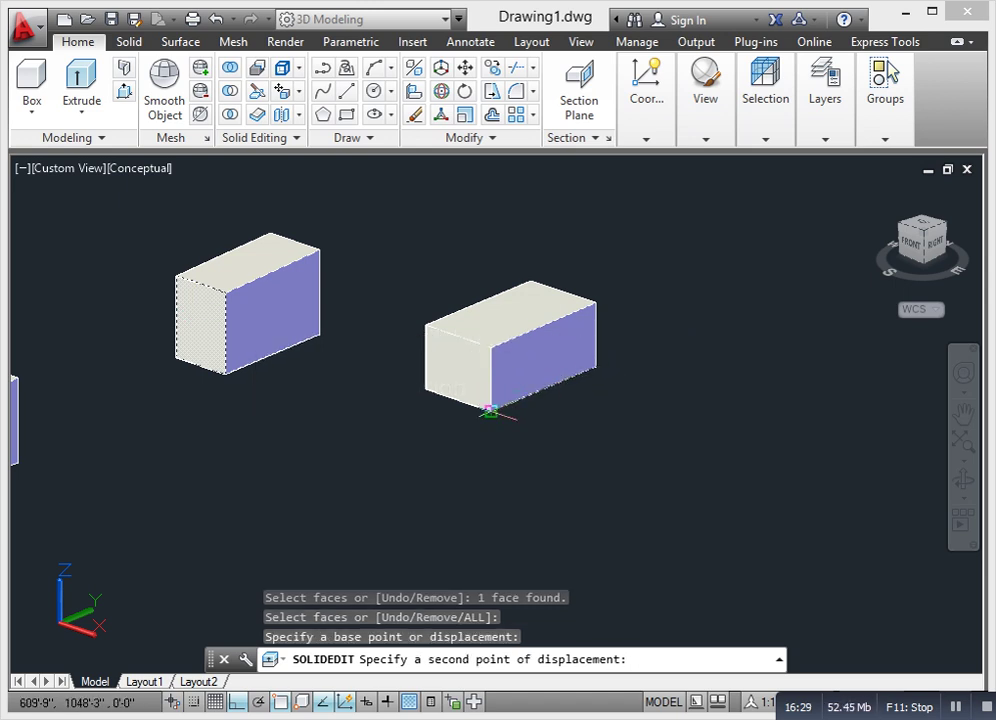
click(490, 412)
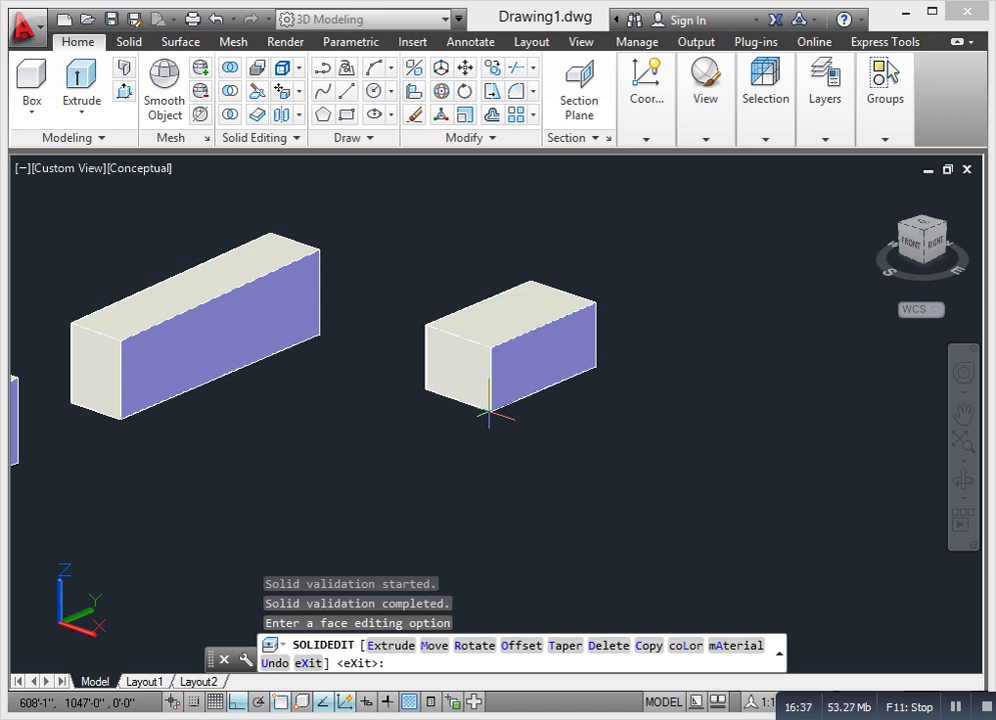
key(Escape)
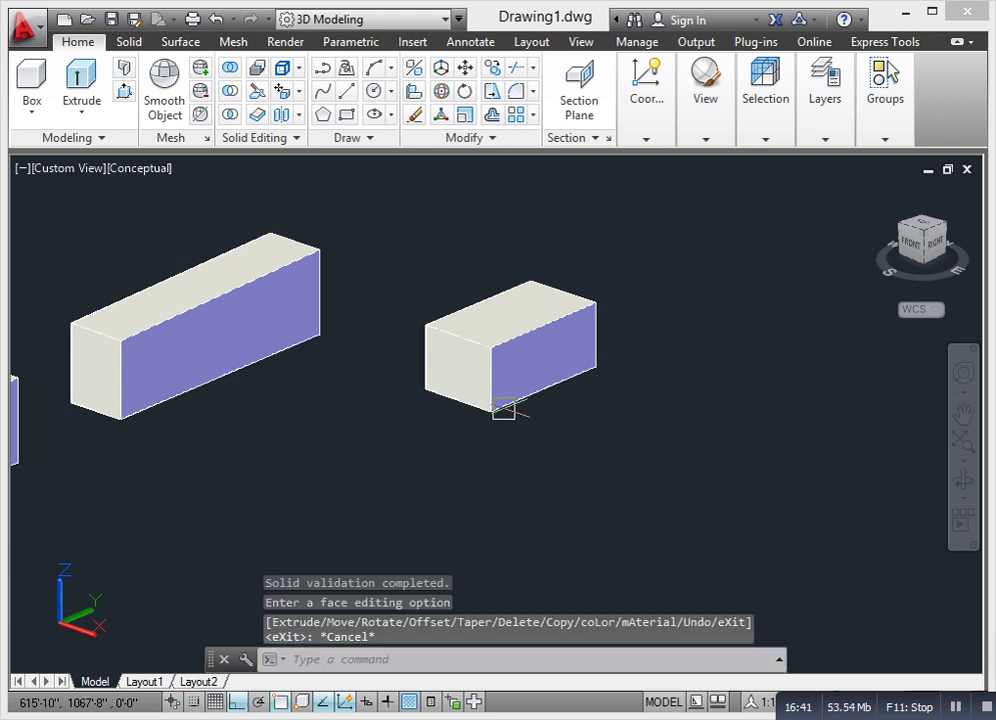
- Examine the lengthened middle box in relation to the near box and the third box
scroll(524, 408, down, 4)
middle_drag(520, 395, 494, 420)
scroll(484, 376, up, 3)
middle_drag(473, 364, 471, 347)
scroll(460, 365, down, 3)
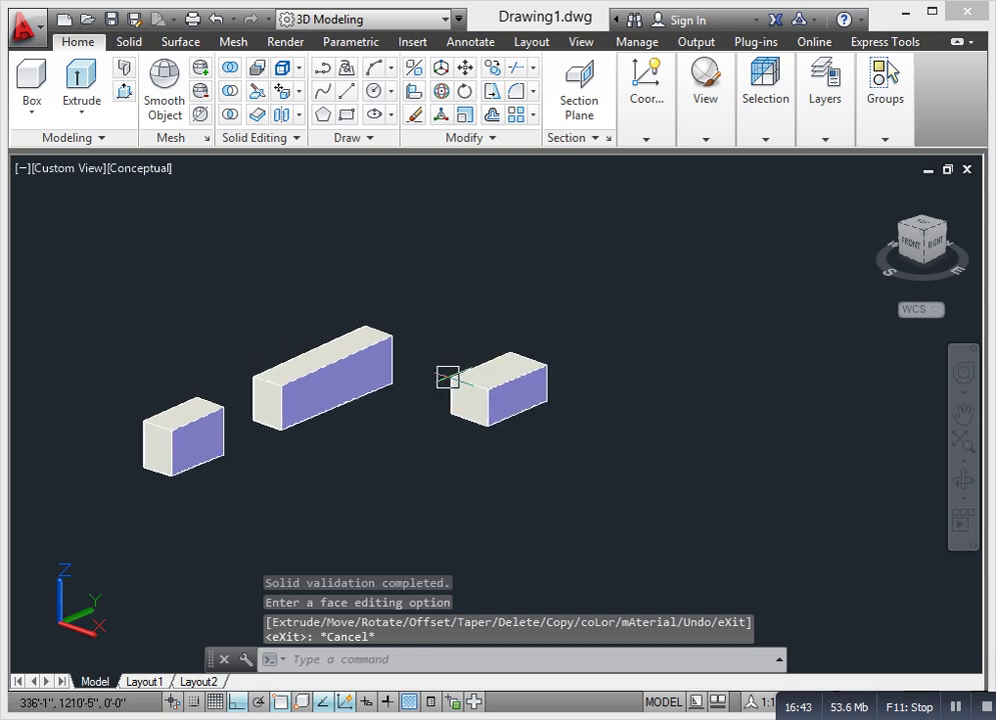
scroll(440, 365, up, 2)
scroll(330, 318, down, 3)
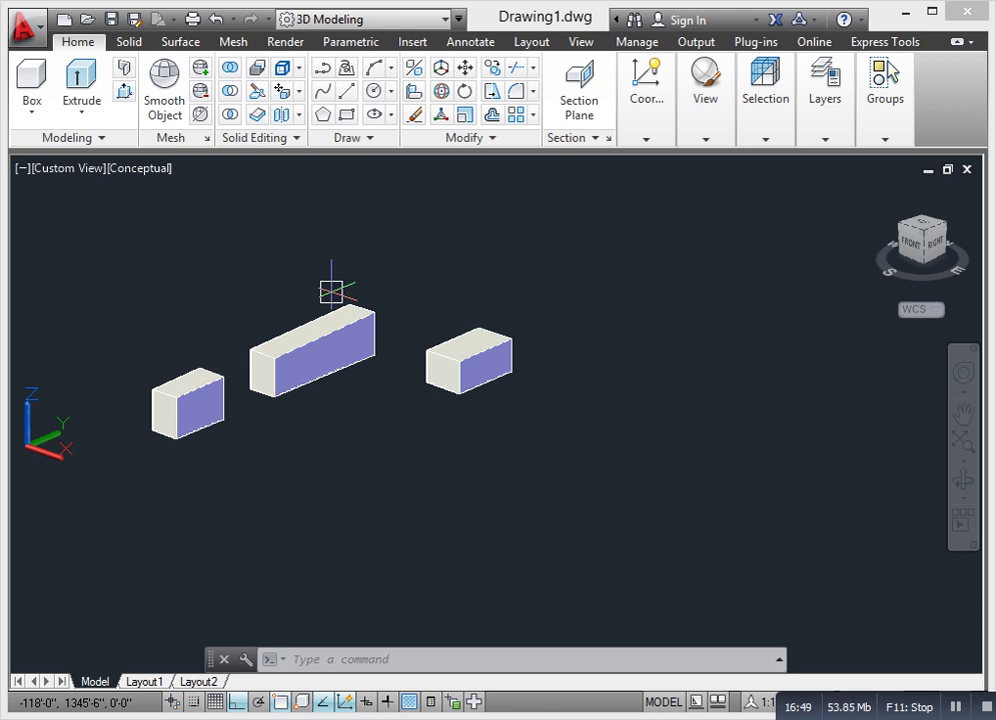
scroll(362, 340, down, 3)
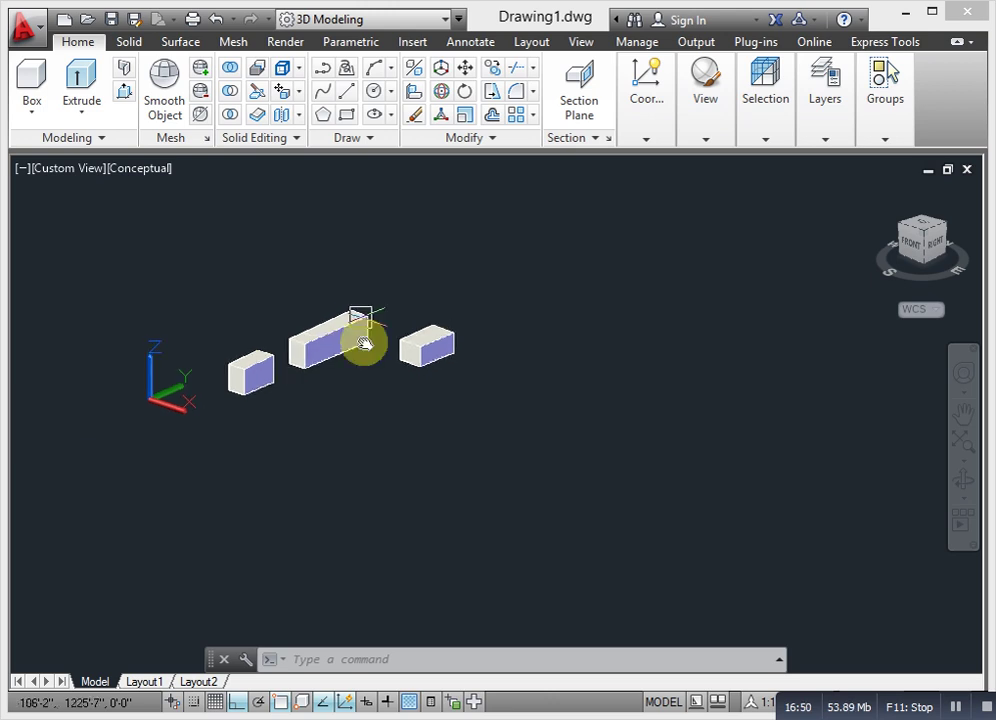
scroll(373, 333, up, 3)
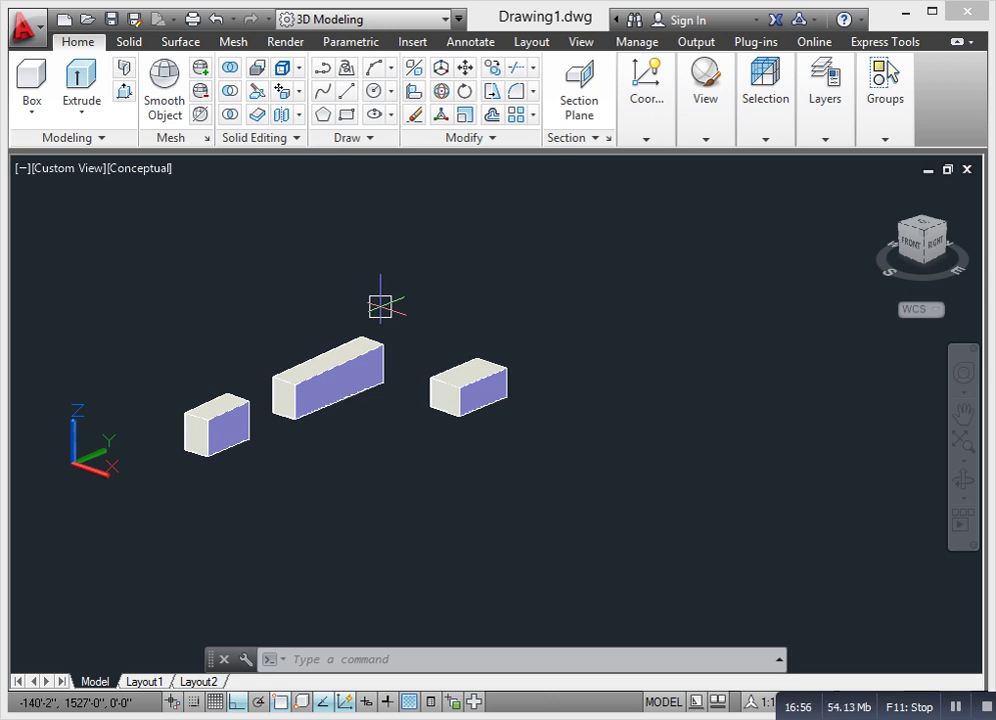
key(Escape)
middle_drag(329, 416, 347, 418)
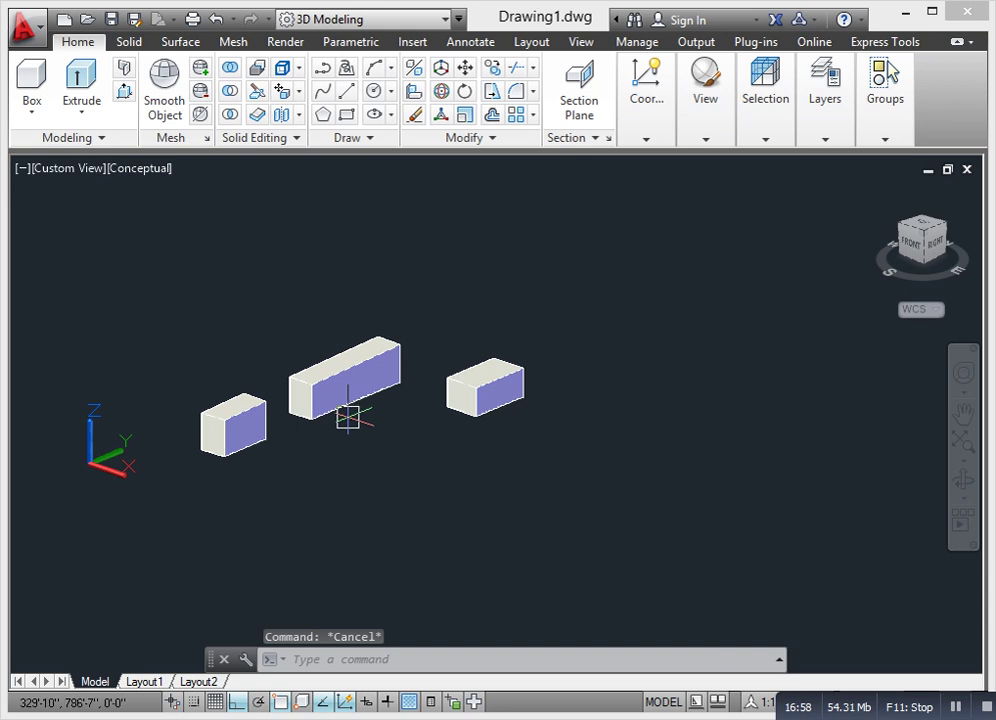
mouse_move(341, 412)
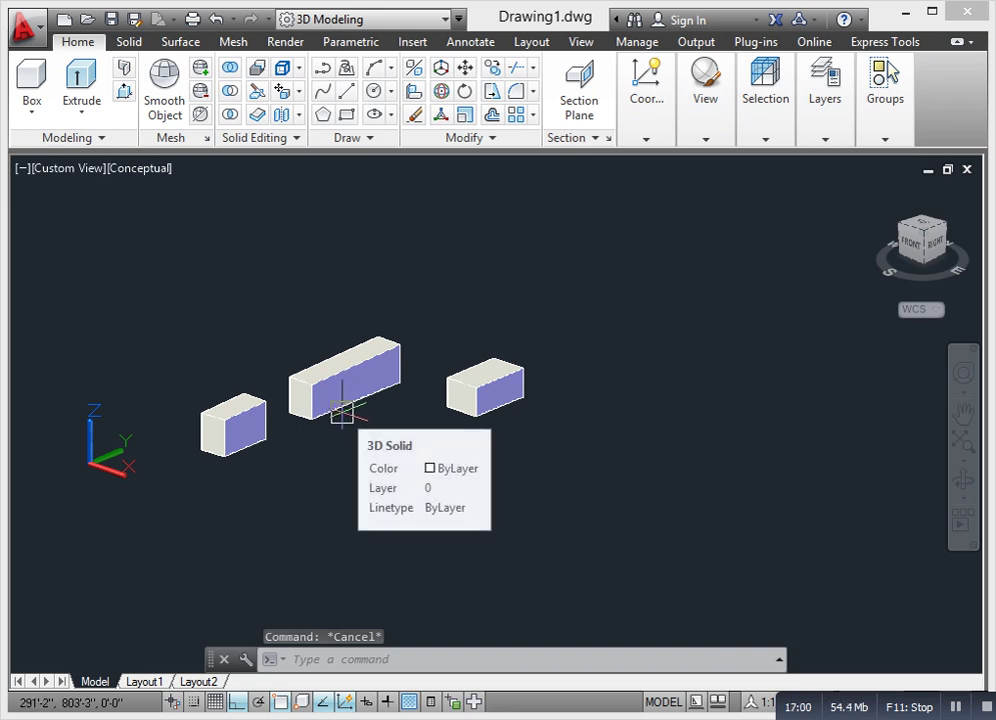
scroll(341, 412, up, 2)
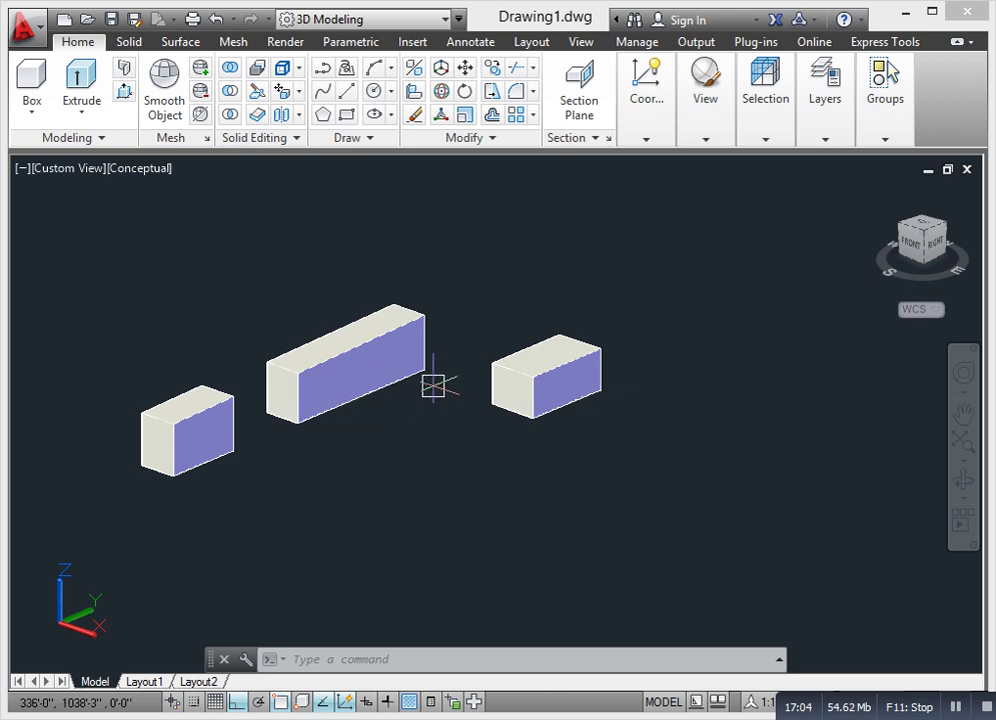
- Select the lengthened box and the third box in turn to inspect them as separate solids, clearing each selection
middle_drag(419, 393, 431, 442)
scroll(415, 398, up, 2)
middle_drag(376, 378, 366, 372)
click(366, 372)
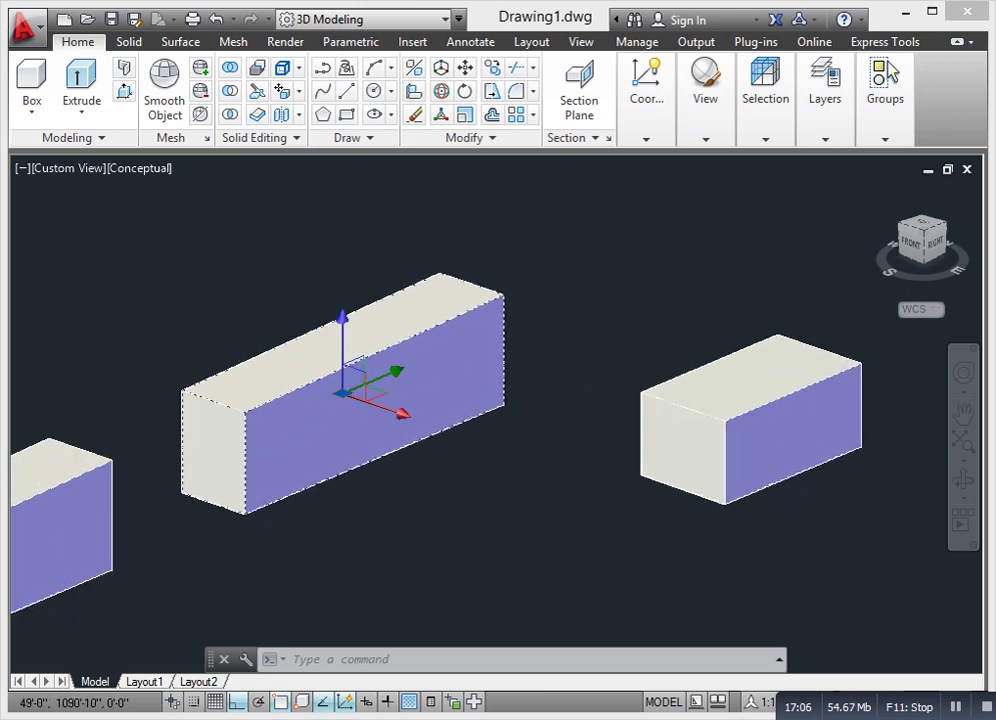
scroll(308, 322, down, 2)
scroll(316, 331, up, 4)
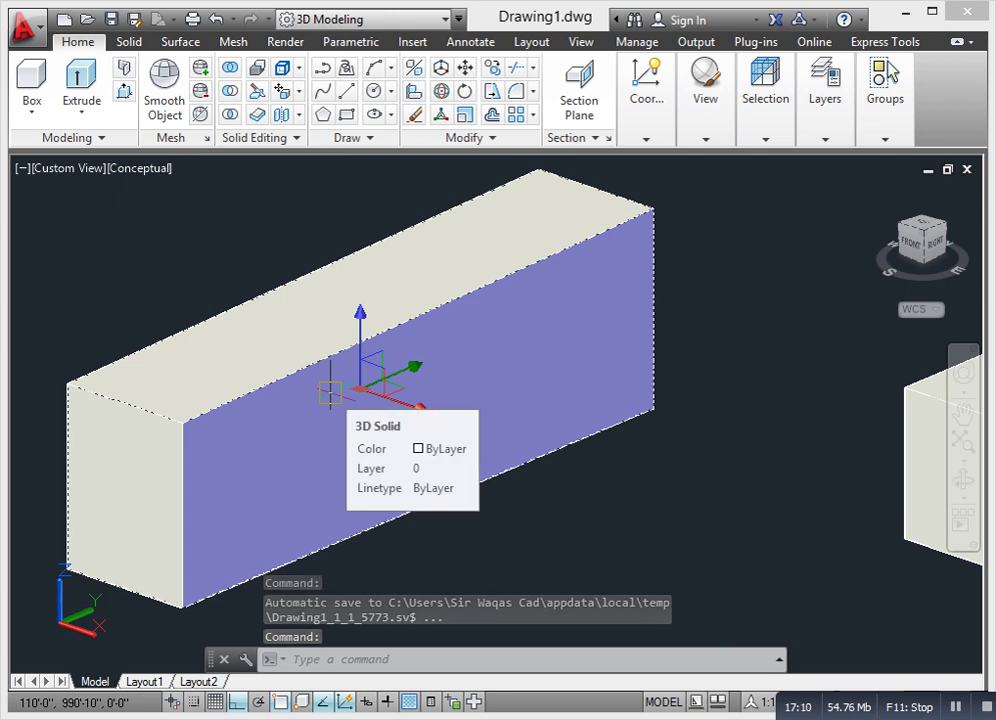
scroll(330, 393, down, 2)
scroll(432, 422, down, 4)
scroll(512, 400, up, 2)
key(Escape)
click(511, 388)
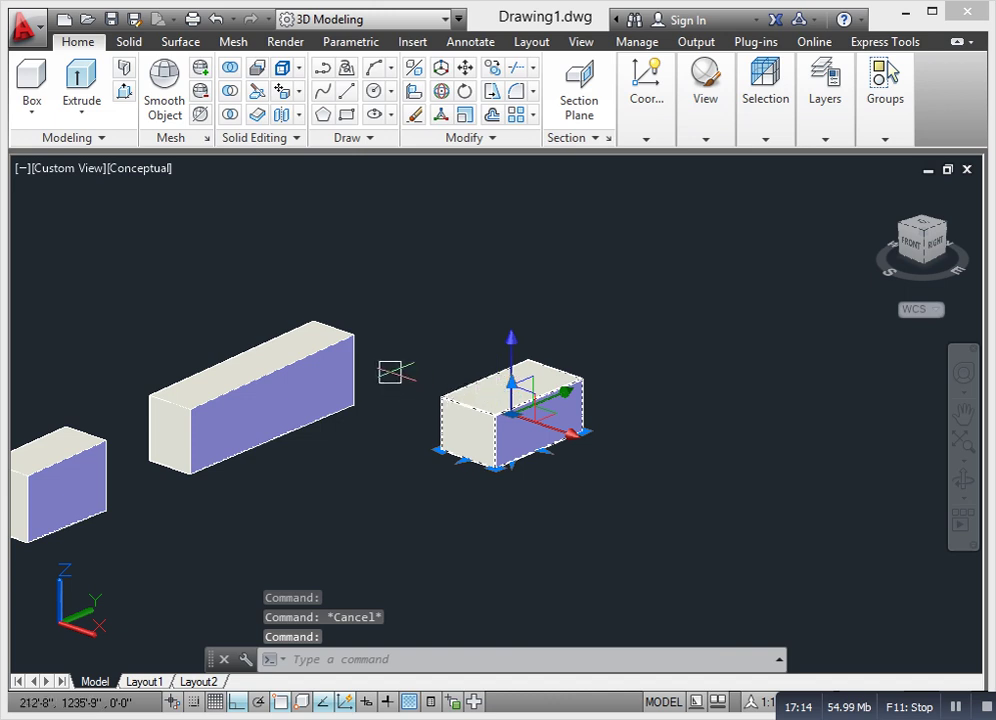
scroll(398, 368, down, 2)
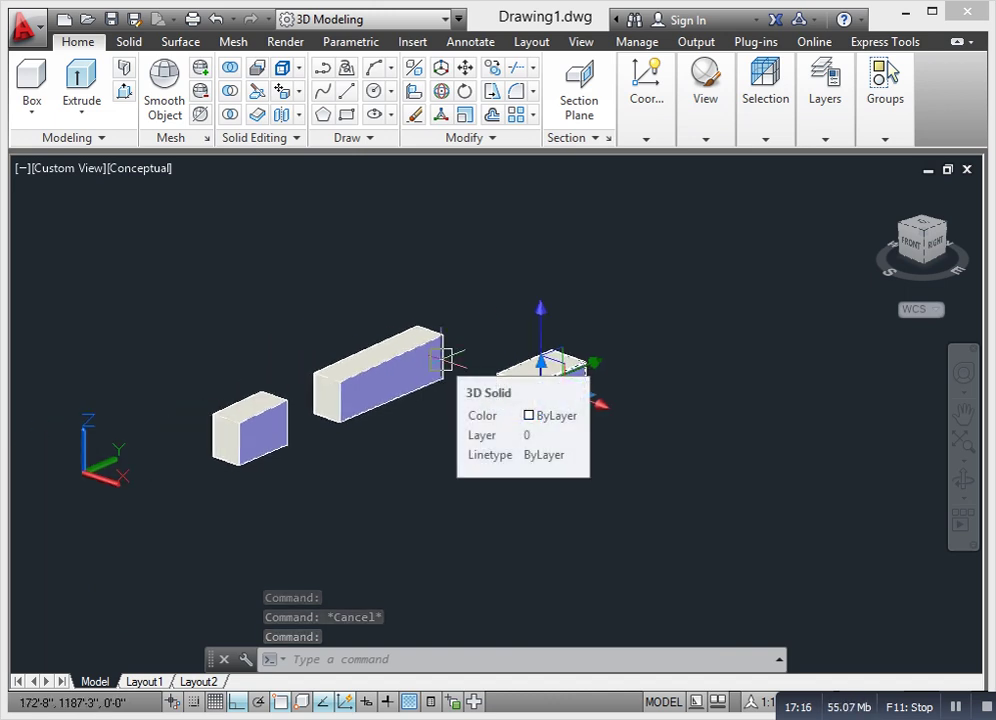
key(Escape)
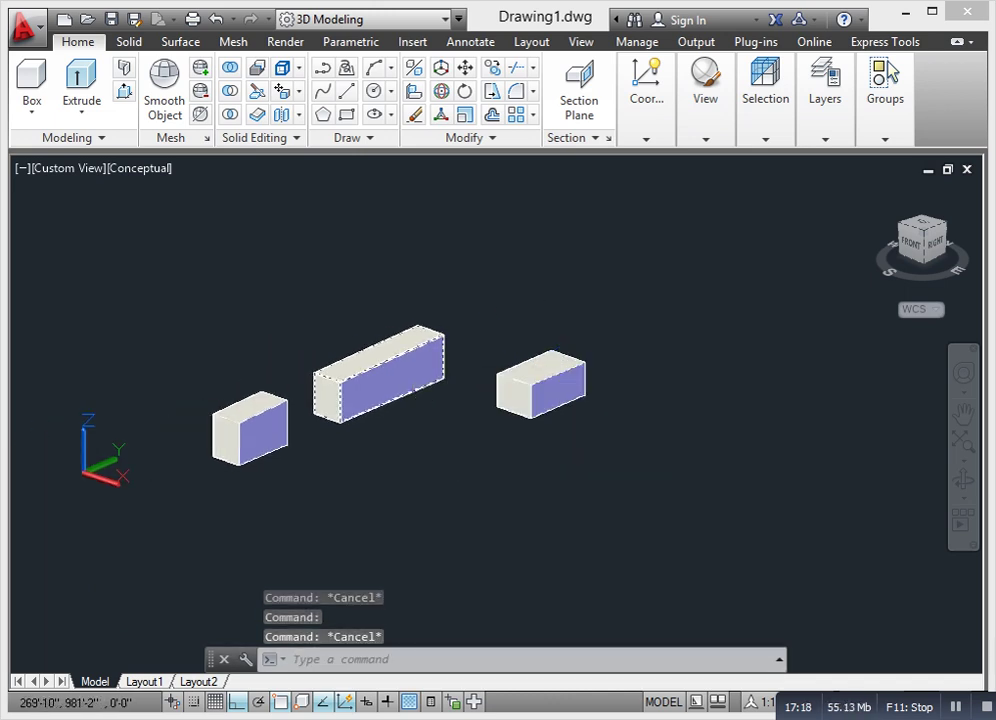
scroll(345, 375, up, 2)
scroll(309, 388, up, 2)
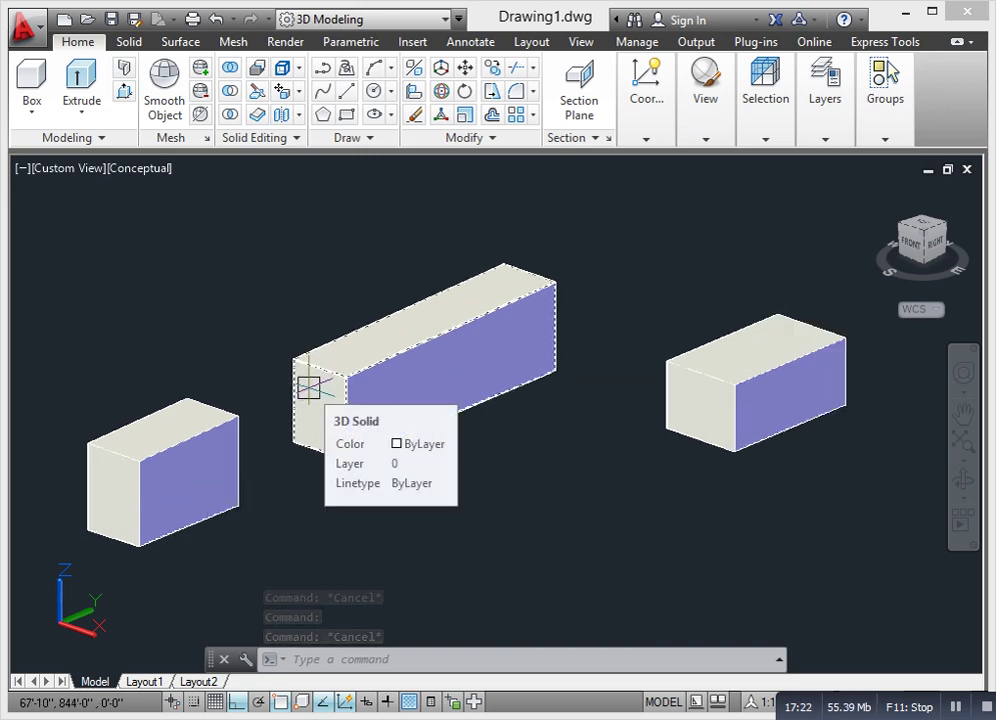
click(680, 385)
key(Escape)
click(216, 413)
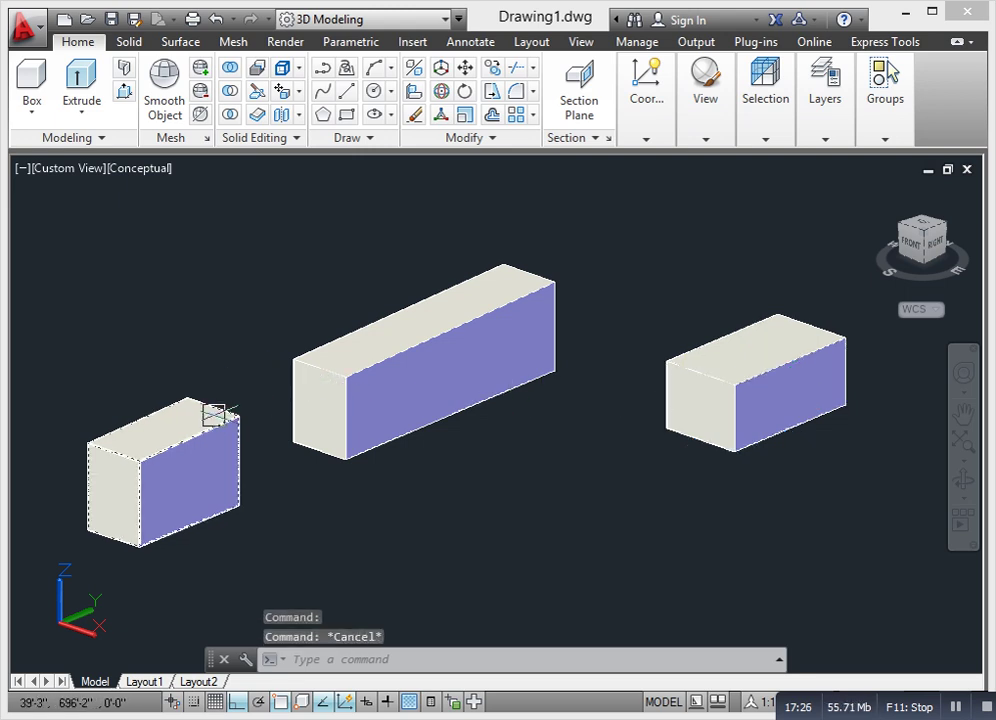
click(351, 367)
scroll(353, 369, down, 2)
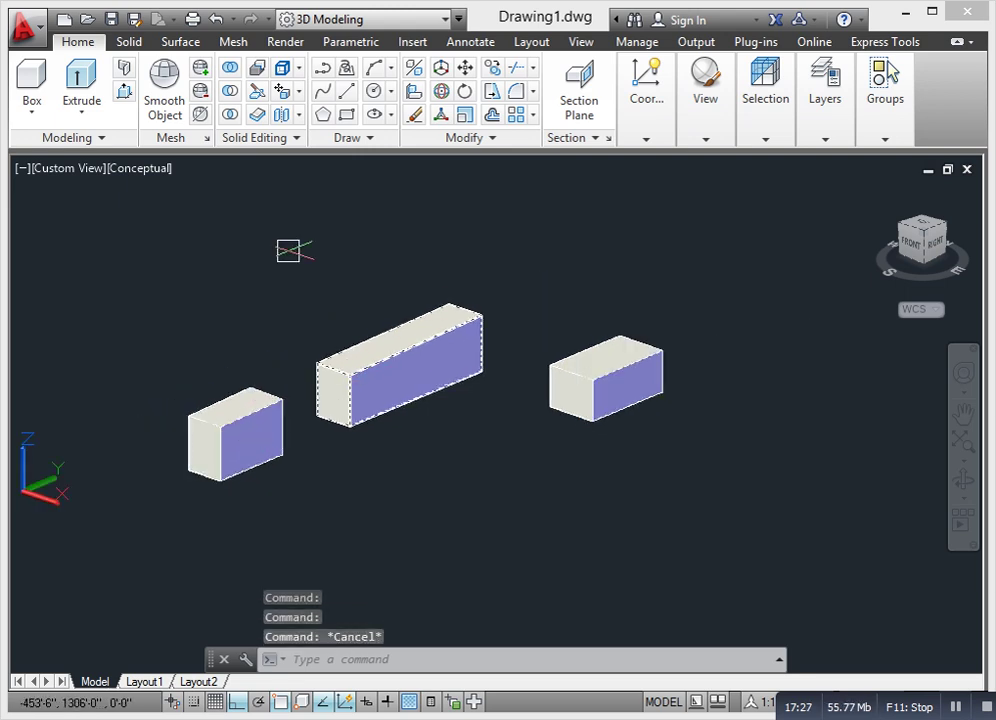
- Open the set of solid face editing commands containing Move Faces
click(289, 91)
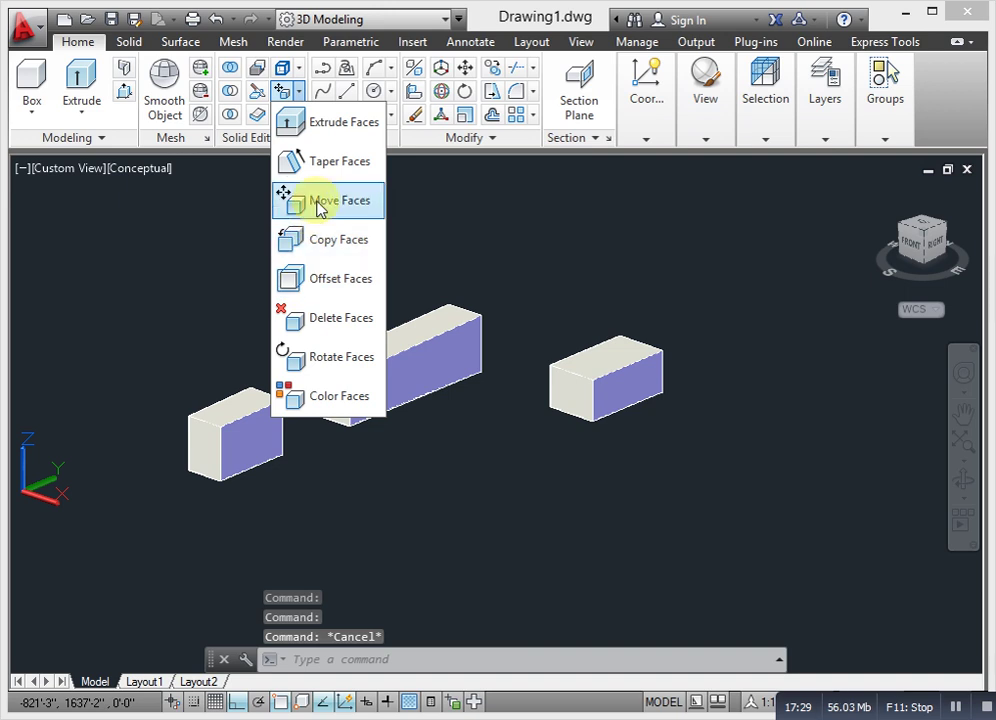